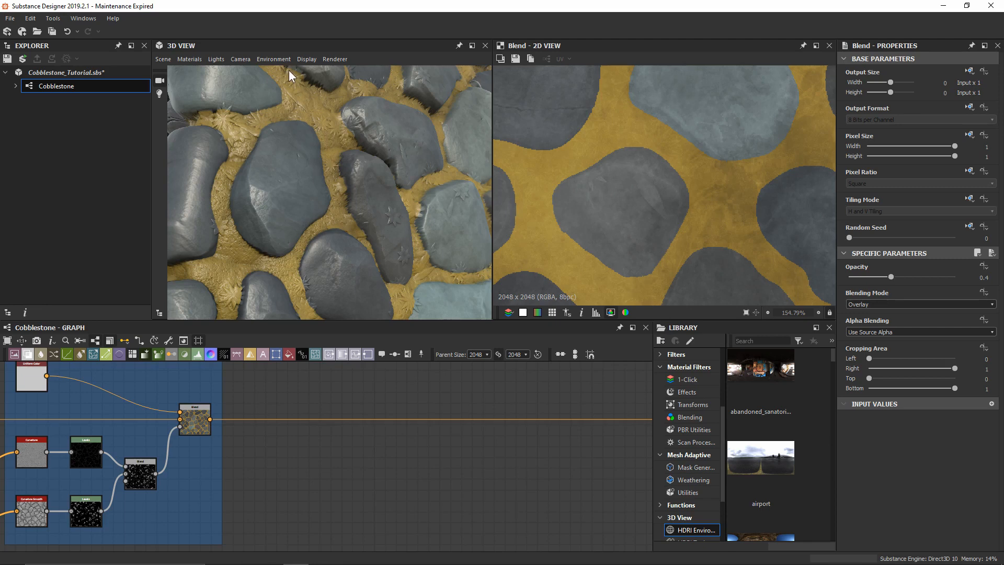
pyautogui.moveTo(524, 393); pyautogui.dragTo(457, 434, button='middle')
pyautogui.press('space')
pyautogui.write('b')
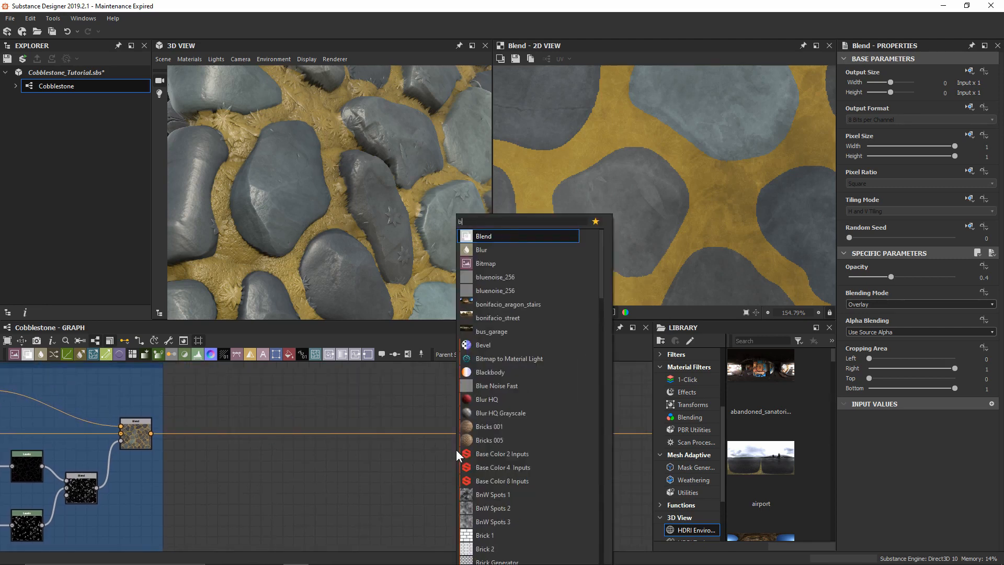
pyautogui.press('Return')
pyautogui.hotkey('ctrl', 'z')
# Step: Insert a Blend node into the main colour connection, to the right of the Edges frame with space before it
pyautogui.moveTo(453, 449); pyautogui.dragTo(459, 412)
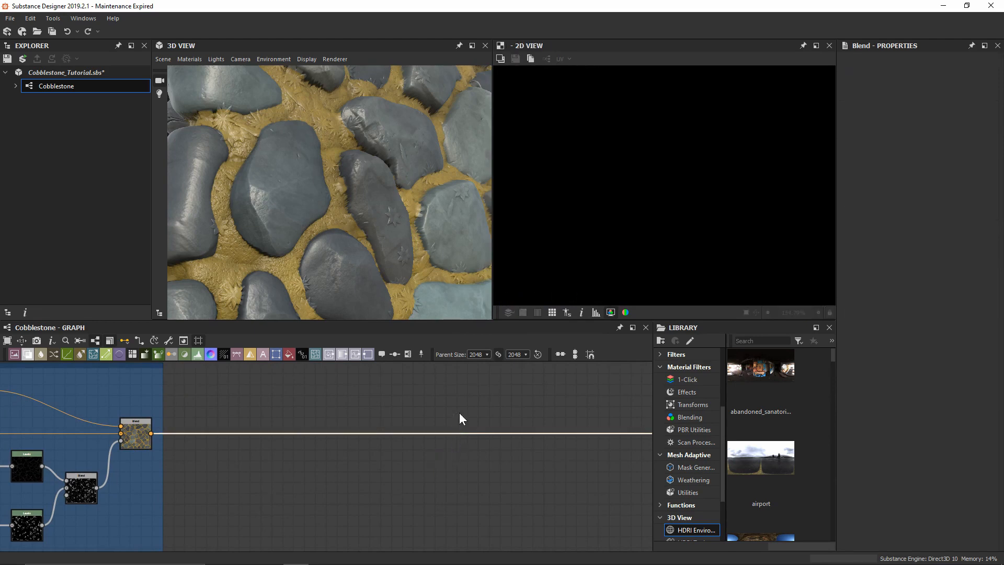
pyautogui.press('space')
pyautogui.write('b')
pyautogui.press('Return')
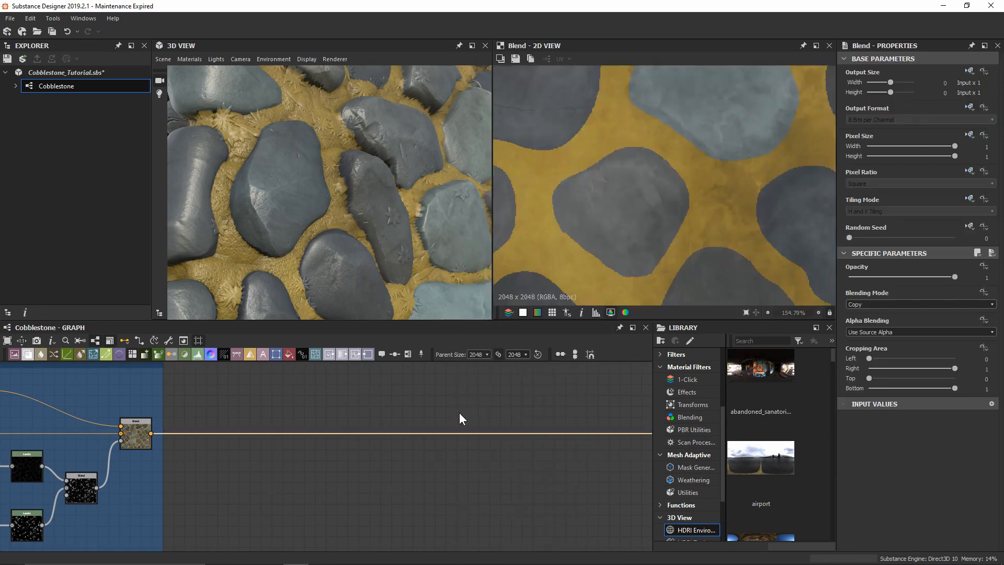
pyautogui.scroll(-2, 459, 412)
pyautogui.moveTo(561, 443); pyautogui.dragTo(432, 465, button='middle')
pyautogui.moveTo(587, 456); pyautogui.dragTo(481, 452)
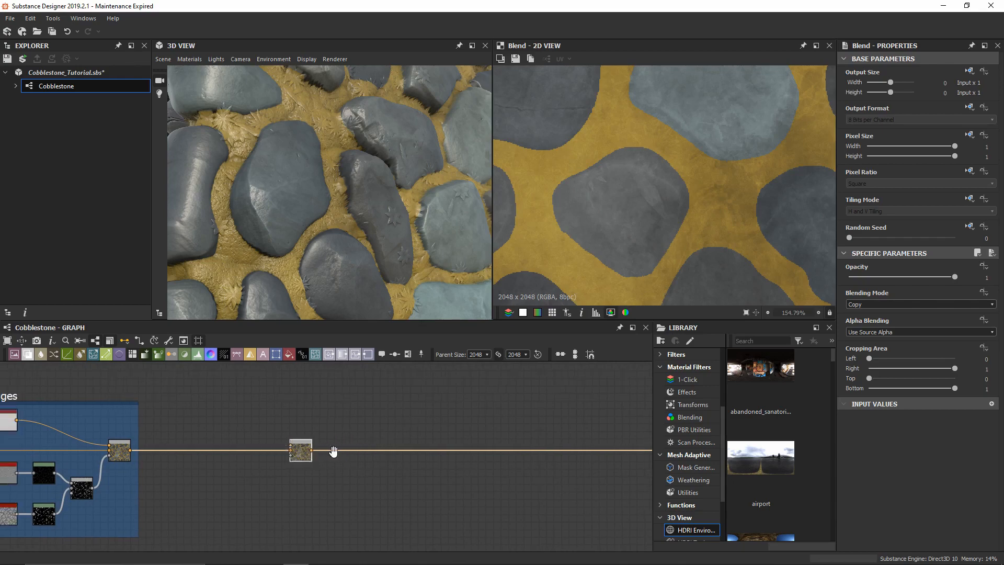
pyautogui.scroll(2, 405, 475)
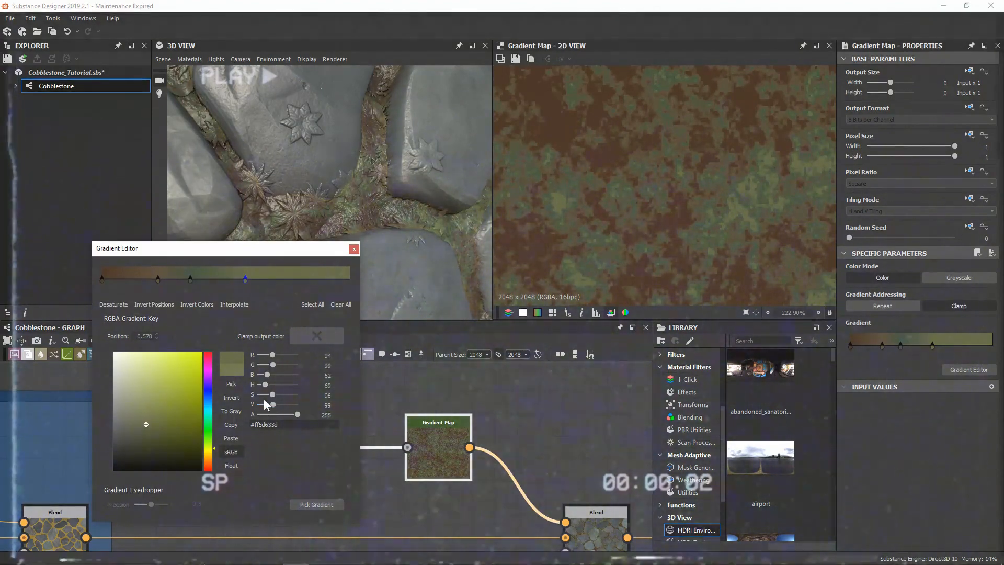
pyautogui.moveTo(158, 279); pyautogui.dragTo(131, 283)
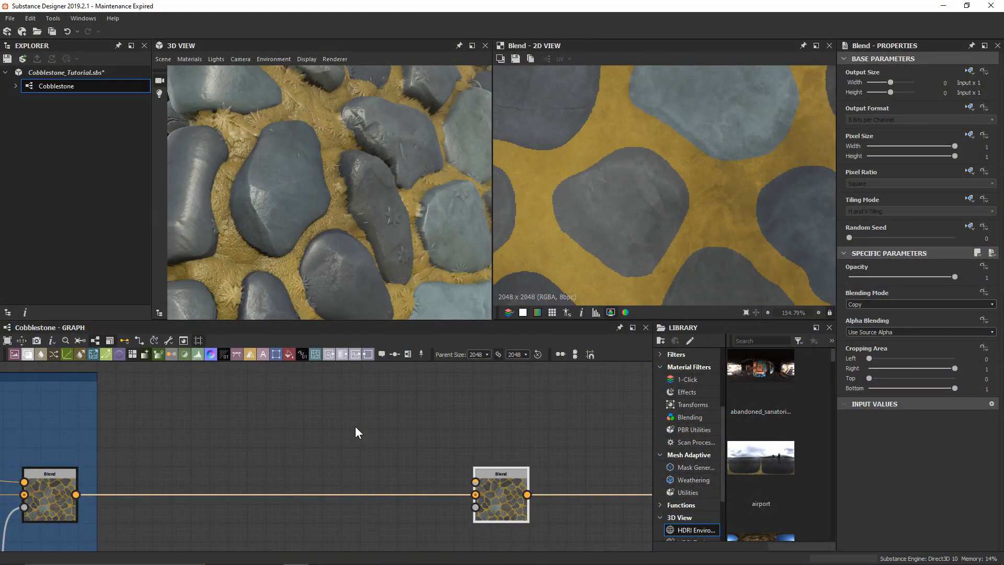
# Step: Add a Dirt 4 noise node above the main connection, before the new Blend node
pyautogui.press('space')
pyautogui.write('dirt')
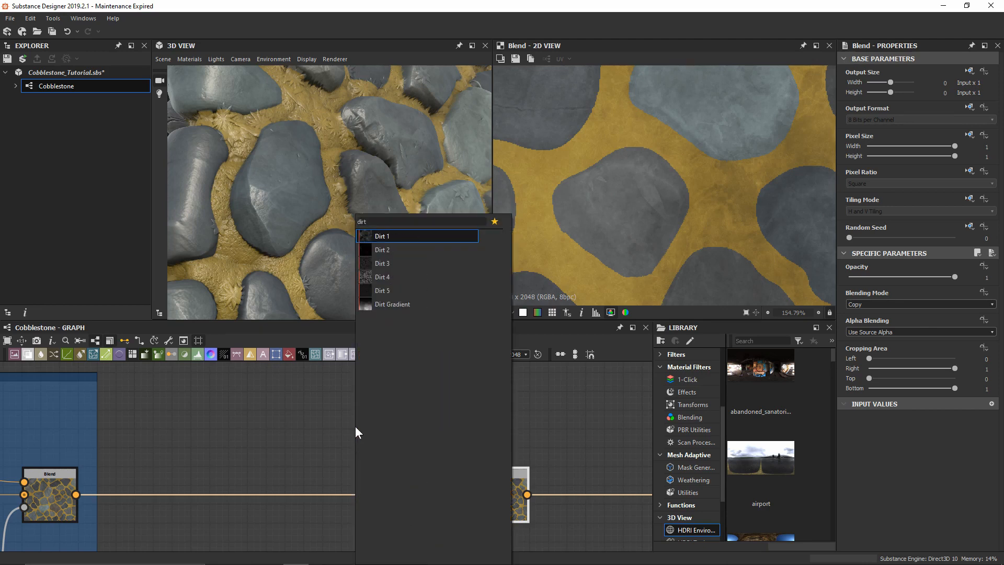
pyautogui.press('Down')
pyautogui.press('Down')
pyautogui.press('Down')
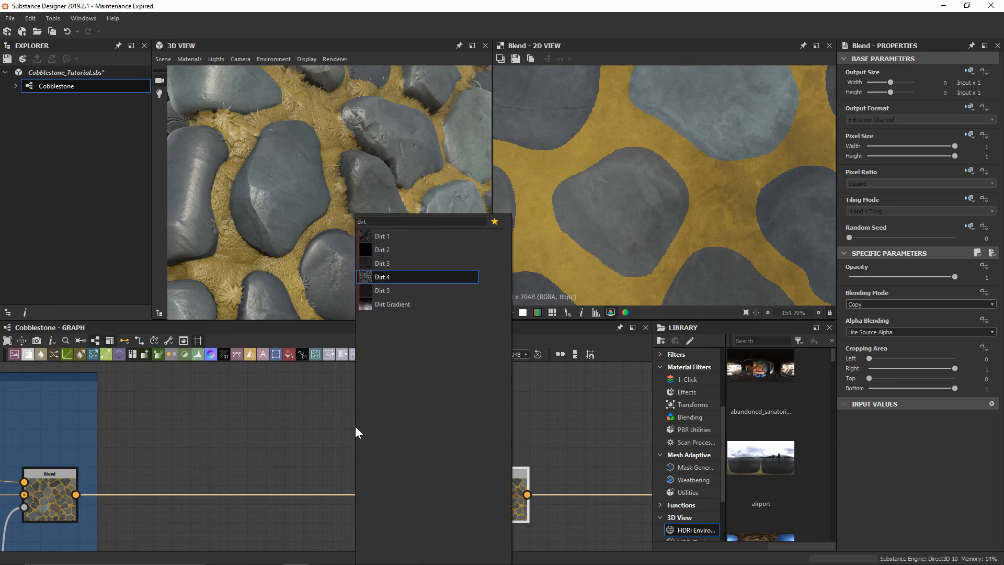
pyautogui.press('Return')
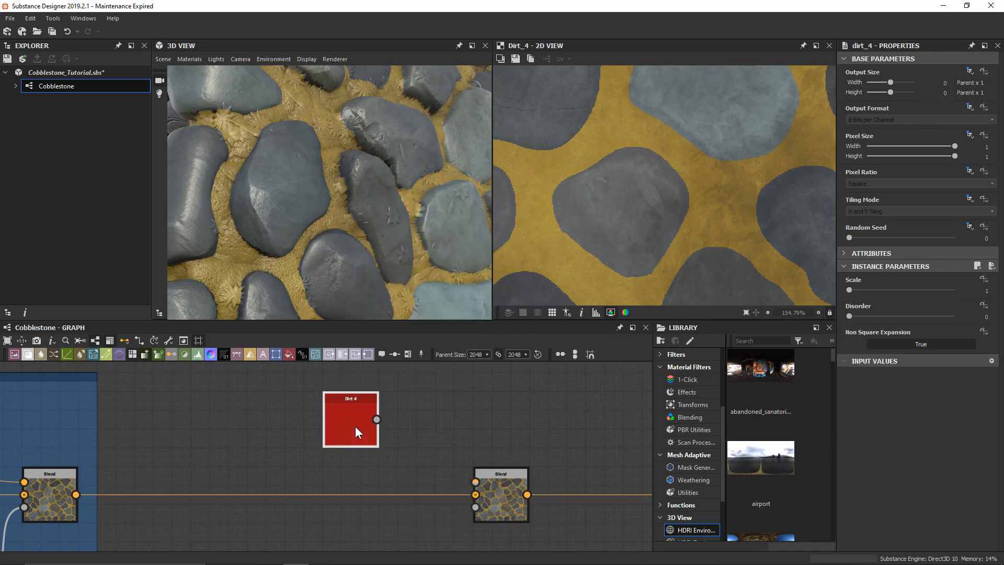
# Step: Connect Dirt 4 to the new Blend's foreground input through a Gradient Map node and align the map with Dirt 4
pyautogui.moveTo(355, 426); pyautogui.dragTo(474, 481)
pyautogui.press('space')
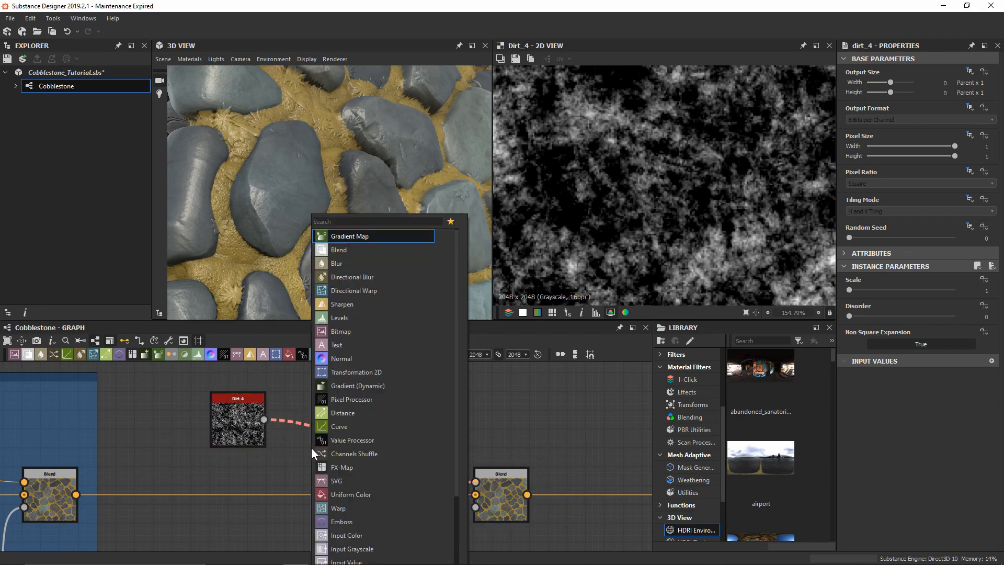
pyautogui.write('grad')
pyautogui.press('Return')
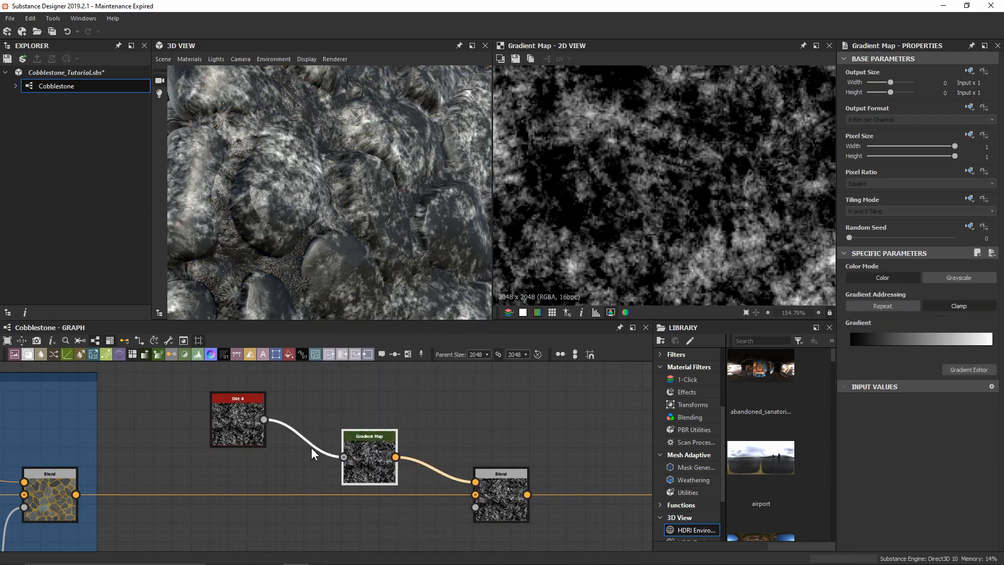
pyautogui.moveTo(366, 457); pyautogui.dragTo(363, 413)
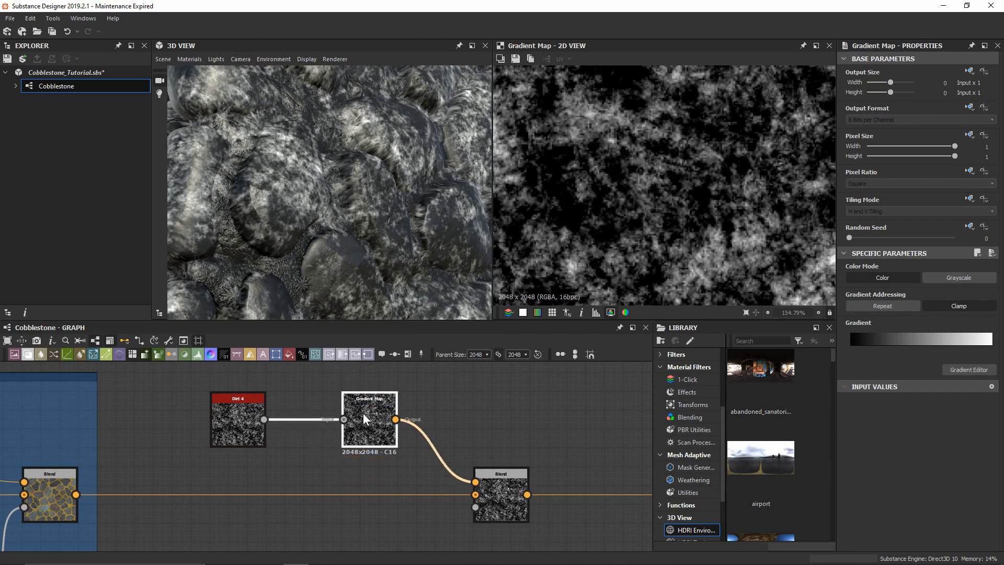
# Step: Recolour the Gradient Map's first key, at position 0, to a very dark brown
pyautogui.moveTo(429, 137); pyautogui.dragTo(328, 147)
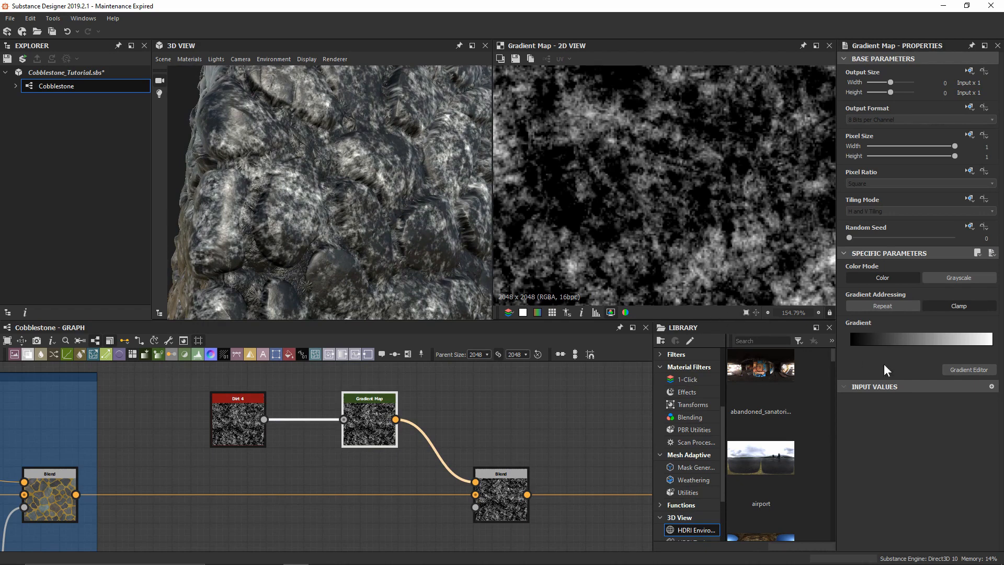
pyautogui.click(963, 369)
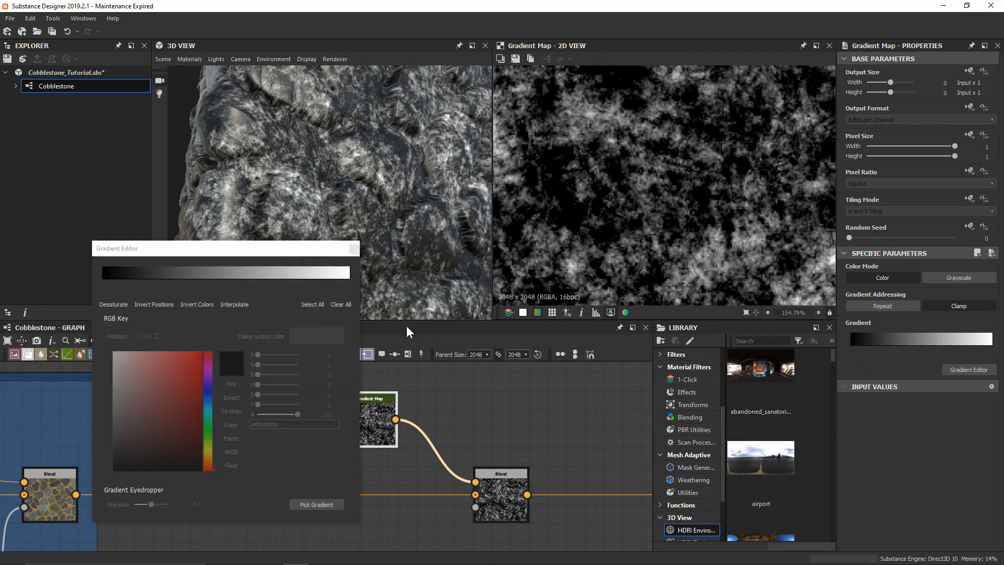
pyautogui.click(266, 253)
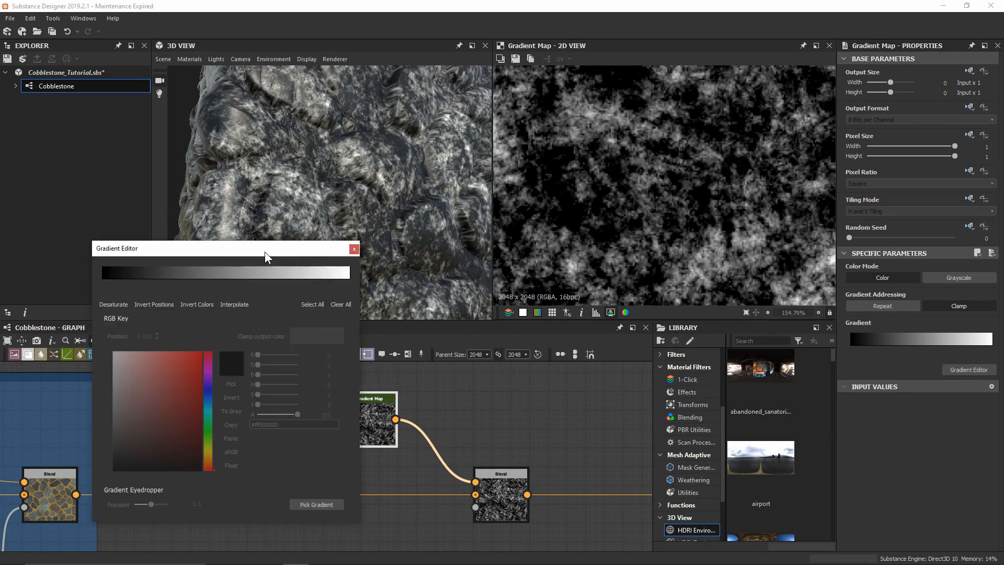
pyautogui.click(103, 281)
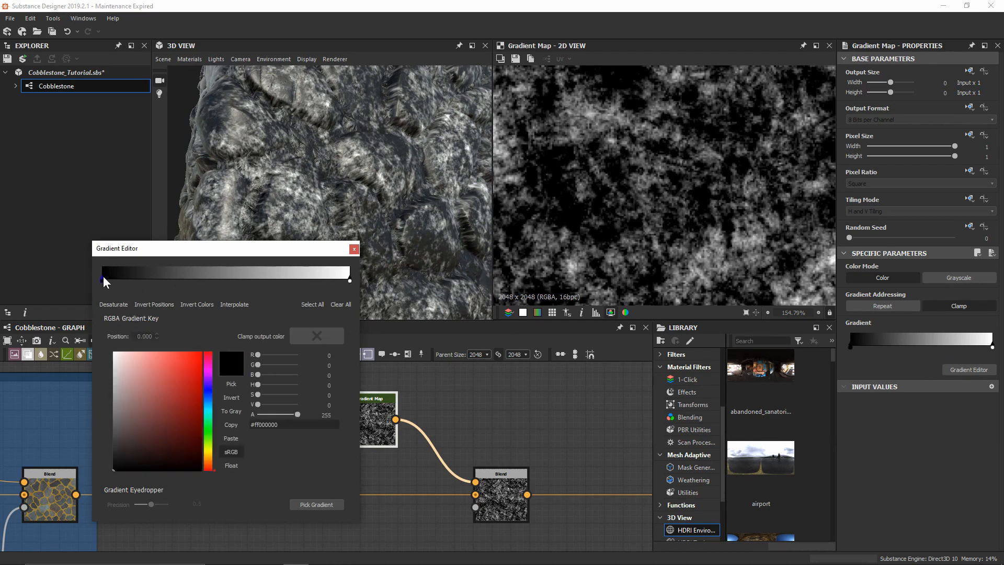
pyautogui.click(207, 462)
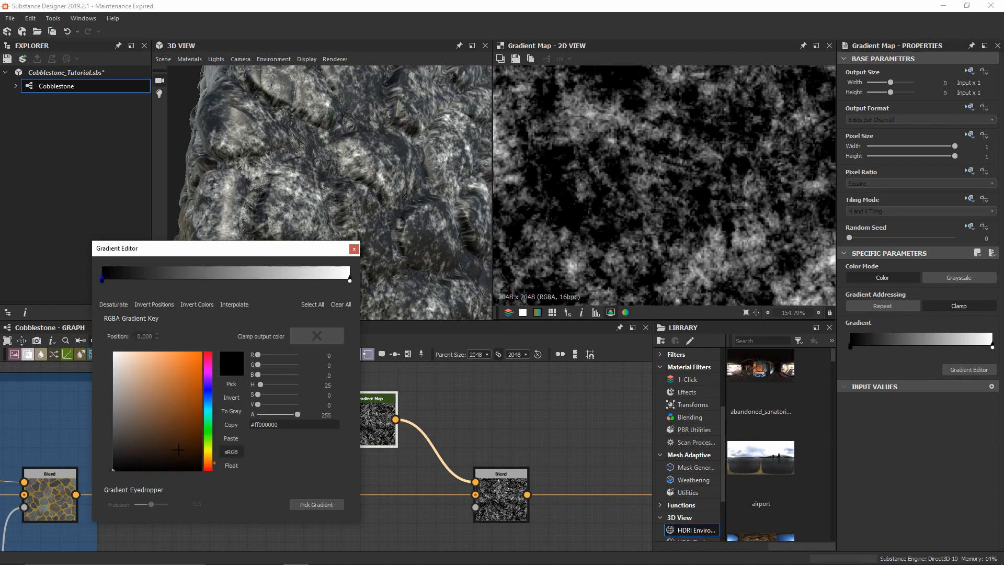
pyautogui.click(156, 456)
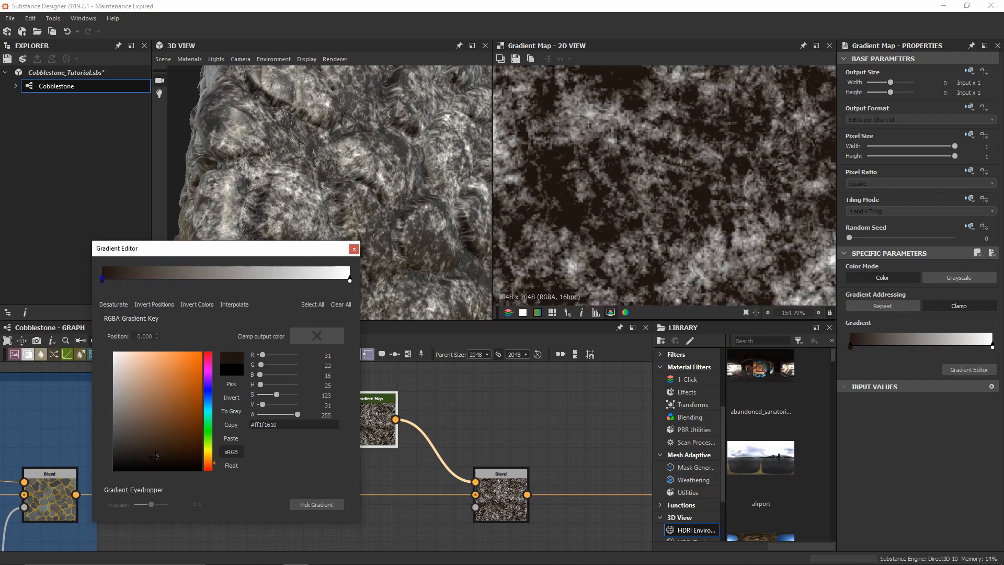
pyautogui.click(163, 456)
# Step: Recolour the gradient's last key, at position 1, to dark green #1c2a15 and close the Gradient Editor
pyautogui.click(349, 280)
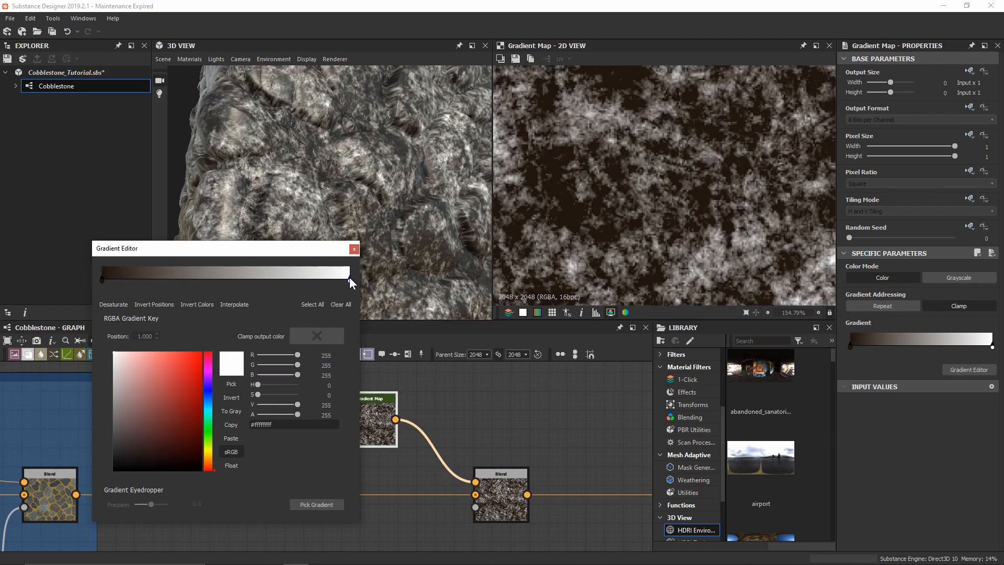
pyautogui.click(210, 435)
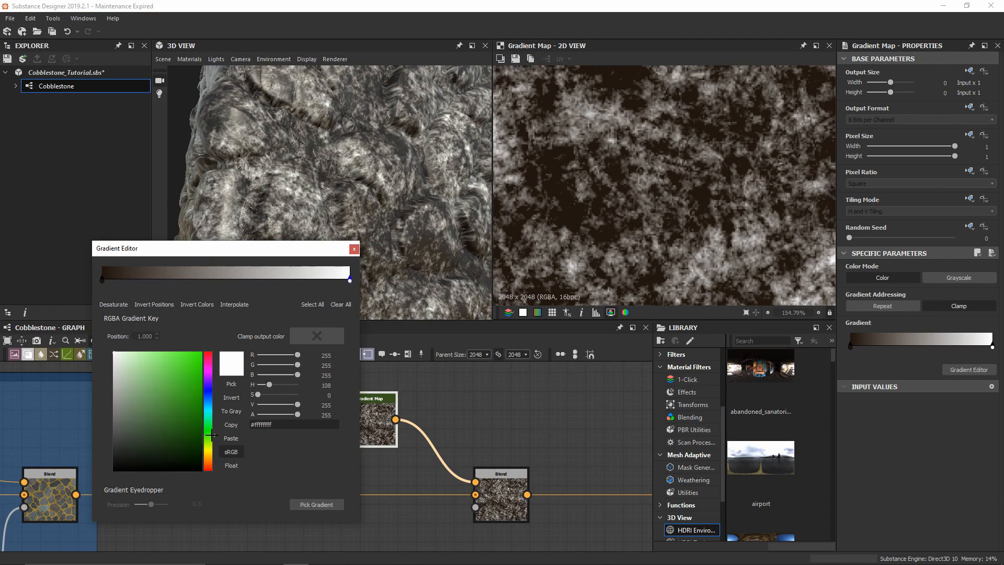
pyautogui.click(172, 442)
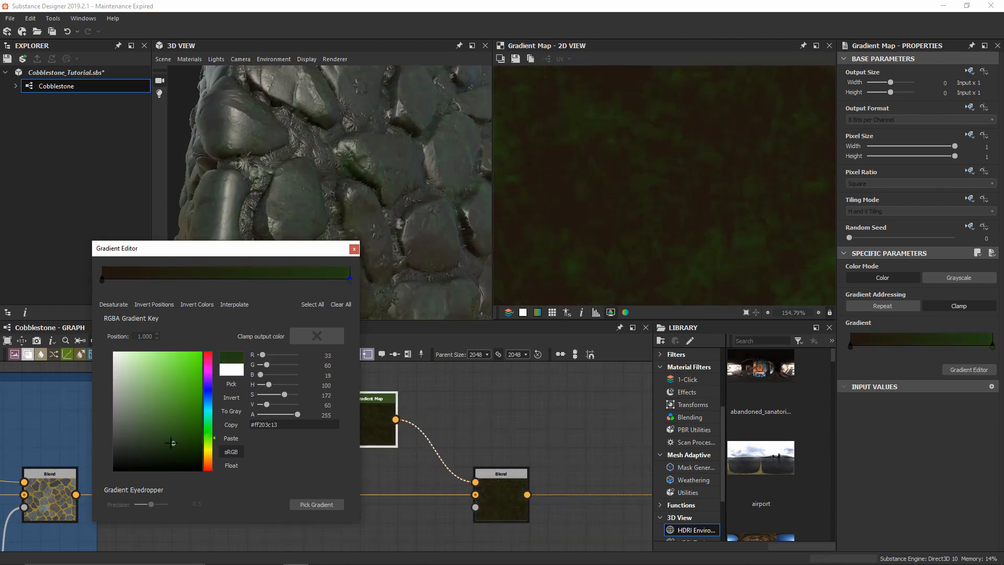
pyautogui.moveTo(172, 443); pyautogui.dragTo(157, 451)
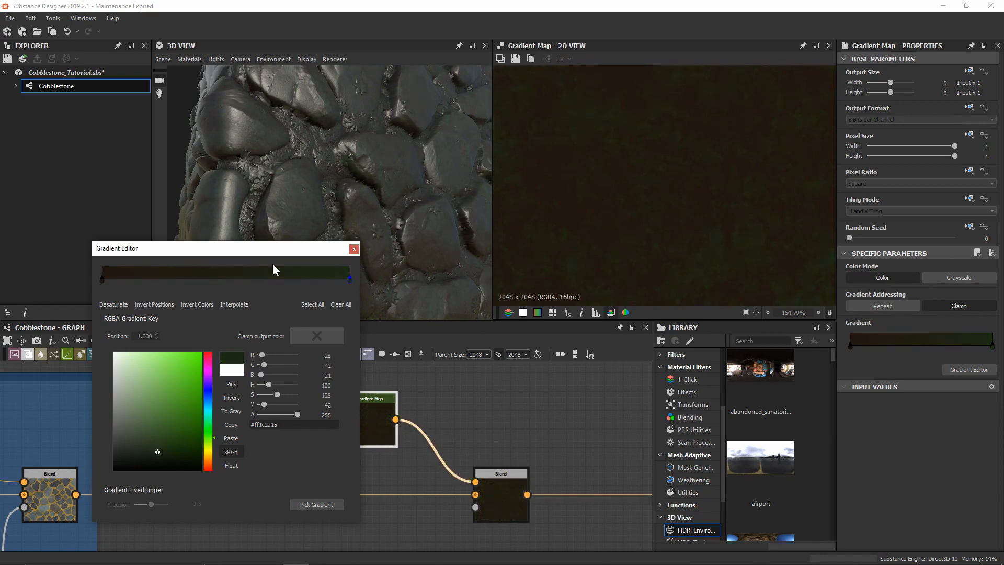
pyautogui.click(354, 250)
# Step: Connect the height mask output that feeds the Rock Colours flood fill to the opacity input of the new dirt Blend
pyautogui.moveTo(375, 127); pyautogui.dragTo(372, 164)
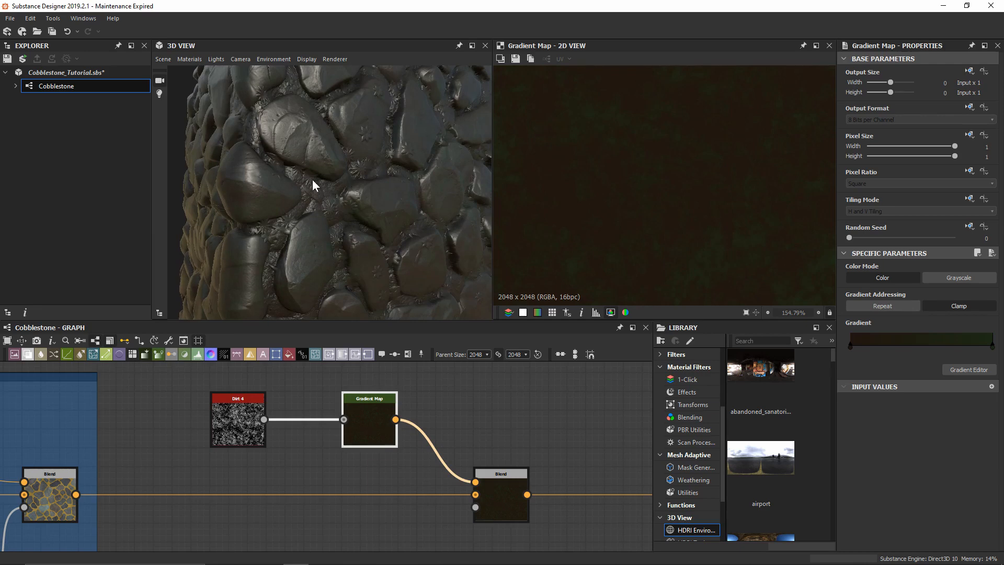
pyautogui.moveTo(347, 262); pyautogui.dragTo(353, 180)
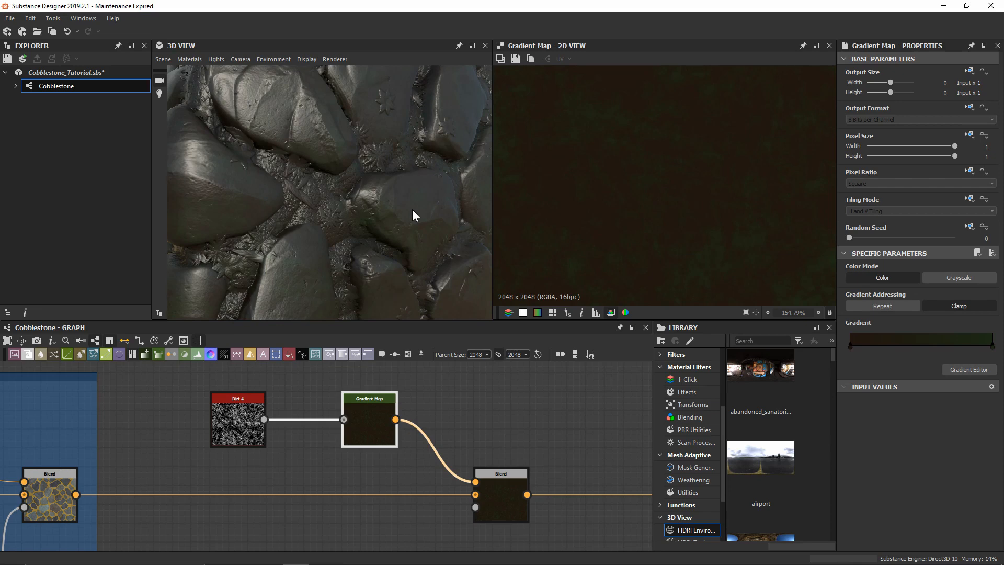
pyautogui.scroll(-4, 413, 445)
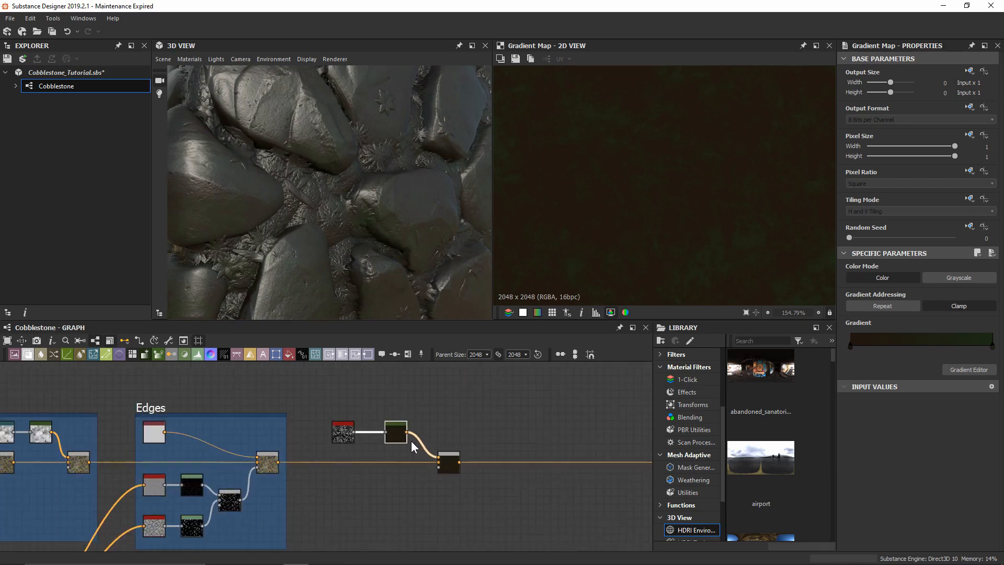
pyautogui.moveTo(250, 494); pyautogui.dragTo(616, 419, button='middle')
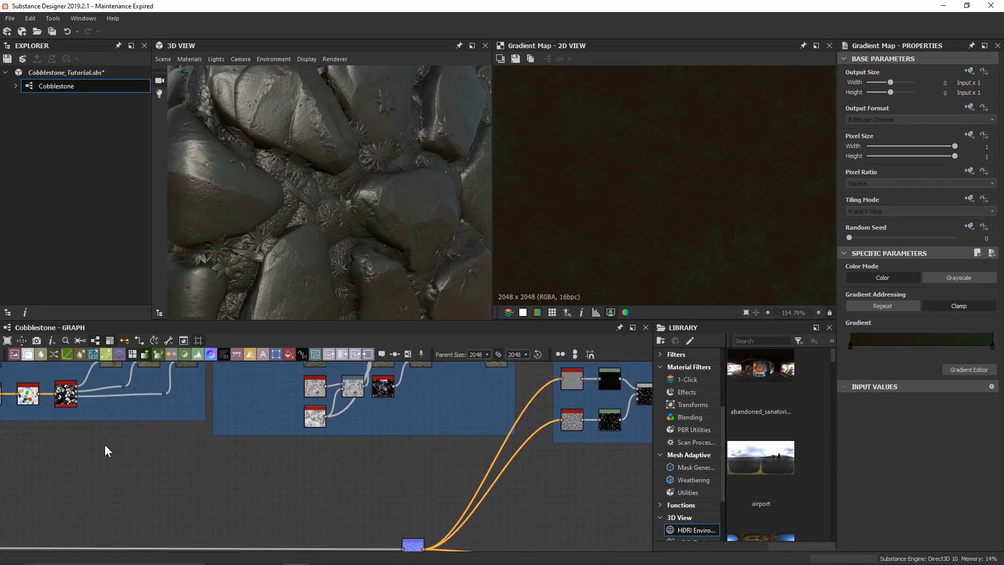
pyautogui.moveTo(107, 448); pyautogui.dragTo(486, 453, button='middle')
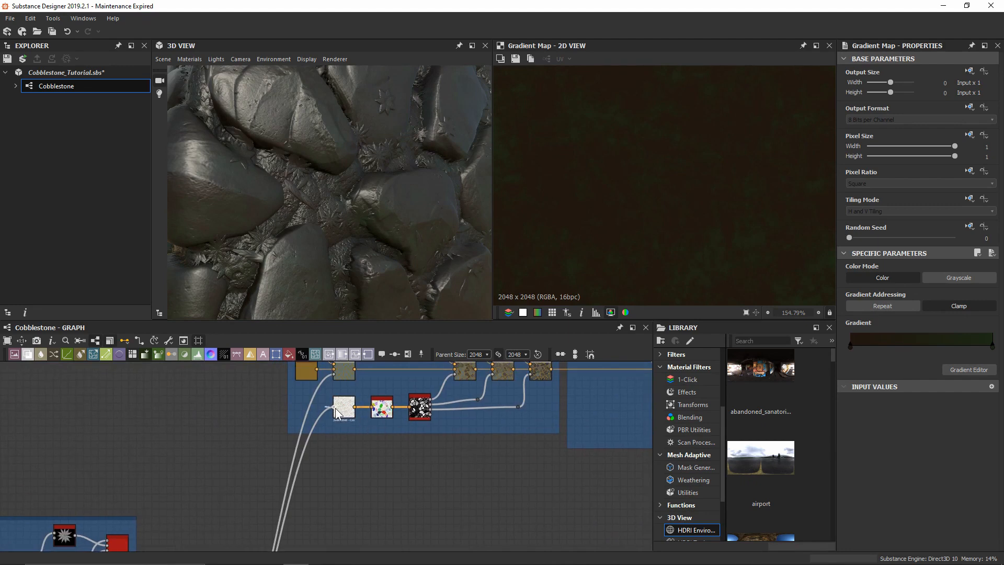
pyautogui.doubleClick(334, 408)
pyautogui.scroll(-3, 623, 206)
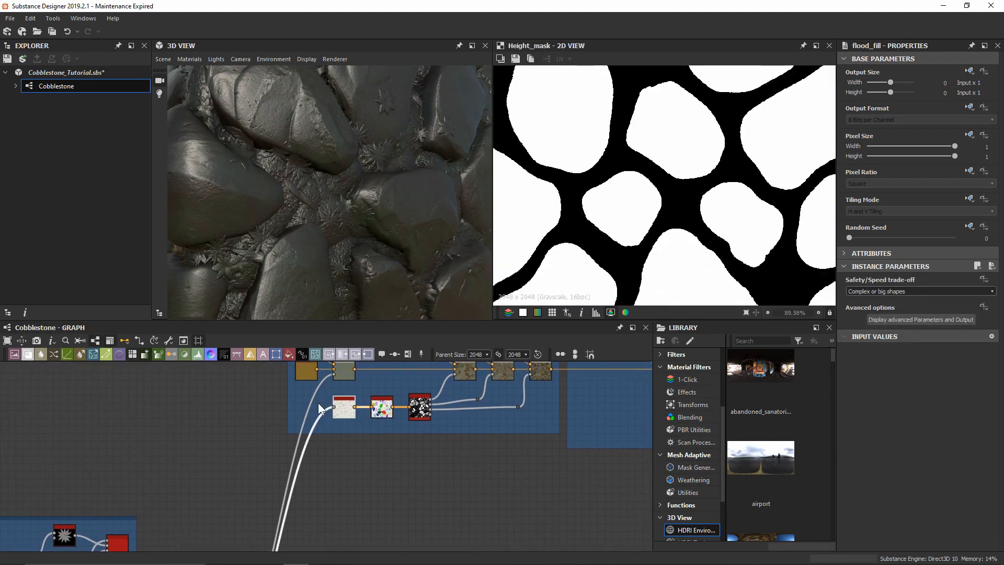
pyautogui.click(334, 407)
pyautogui.scroll(-5, 324, 464)
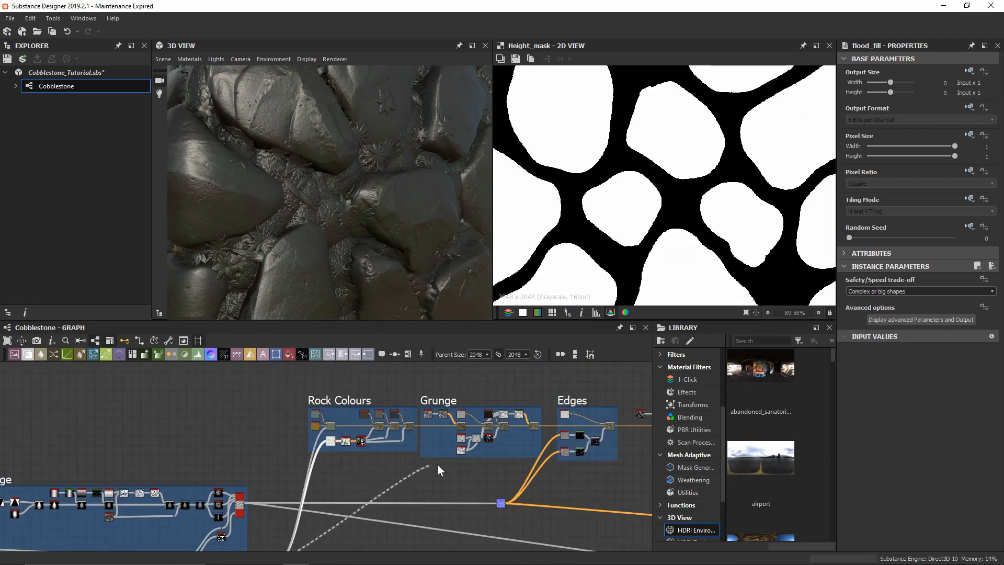
pyautogui.moveTo(502, 448); pyautogui.dragTo(215, 429, button='middle')
pyautogui.scroll(5, 318, 475)
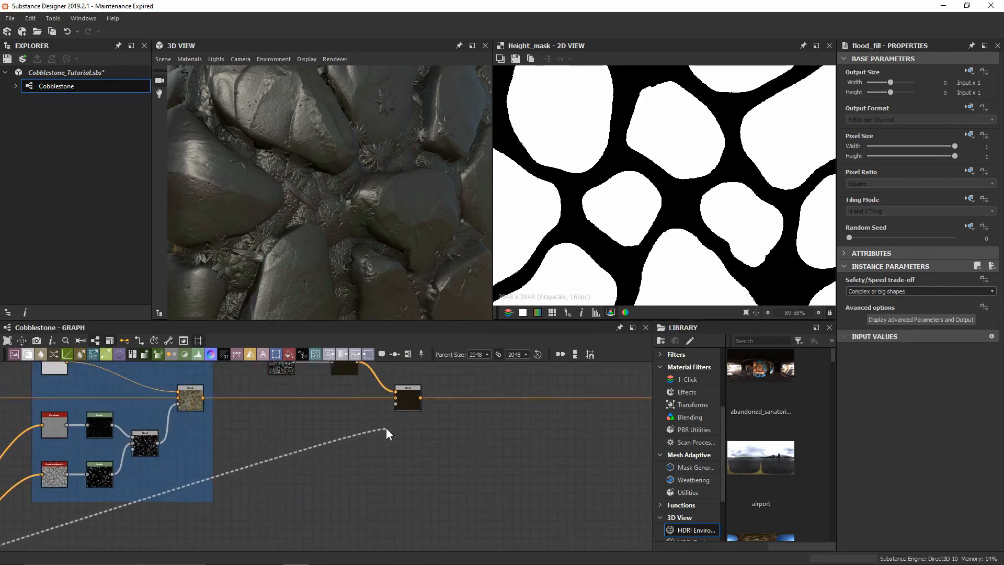
pyautogui.click(406, 405)
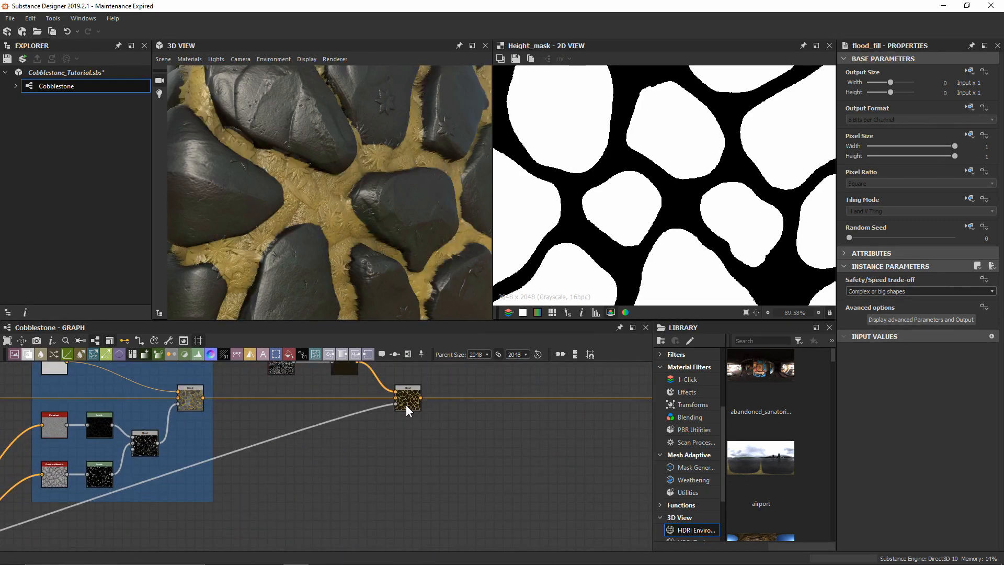
# Step: Insert an Invert Grayscale node into the mask connection so the dirt colour goes between the stones
pyautogui.scroll(-3, 373, 199)
pyautogui.moveTo(325, 162); pyautogui.dragTo(340, 188)
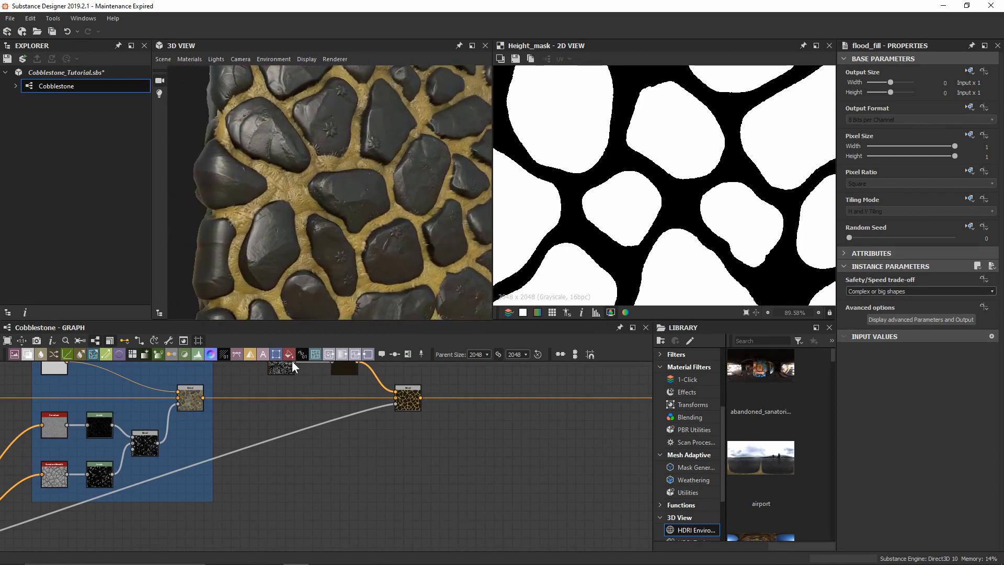
pyautogui.click(278, 438)
pyautogui.press('space')
pyautogui.write('inver')
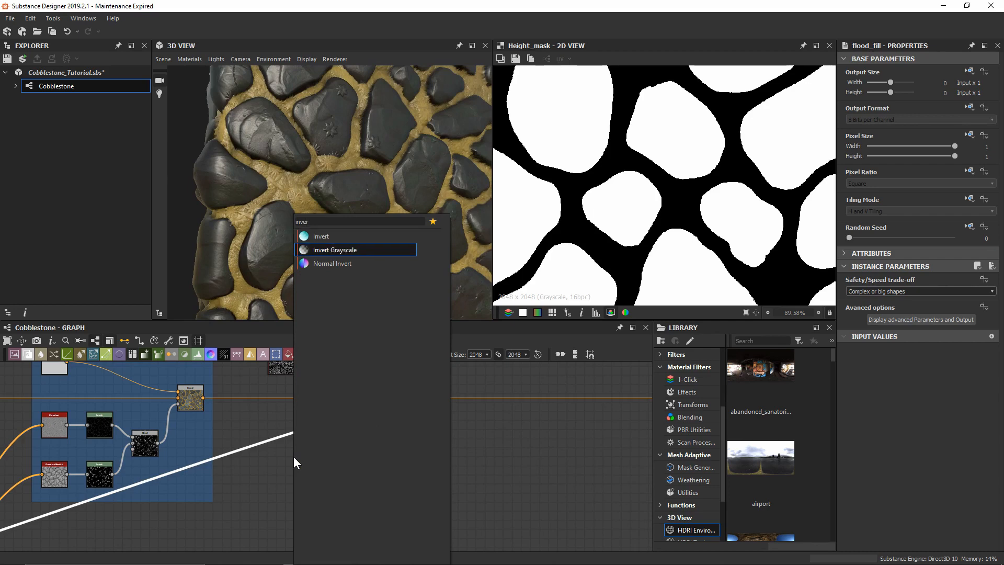
pyautogui.press('Return')
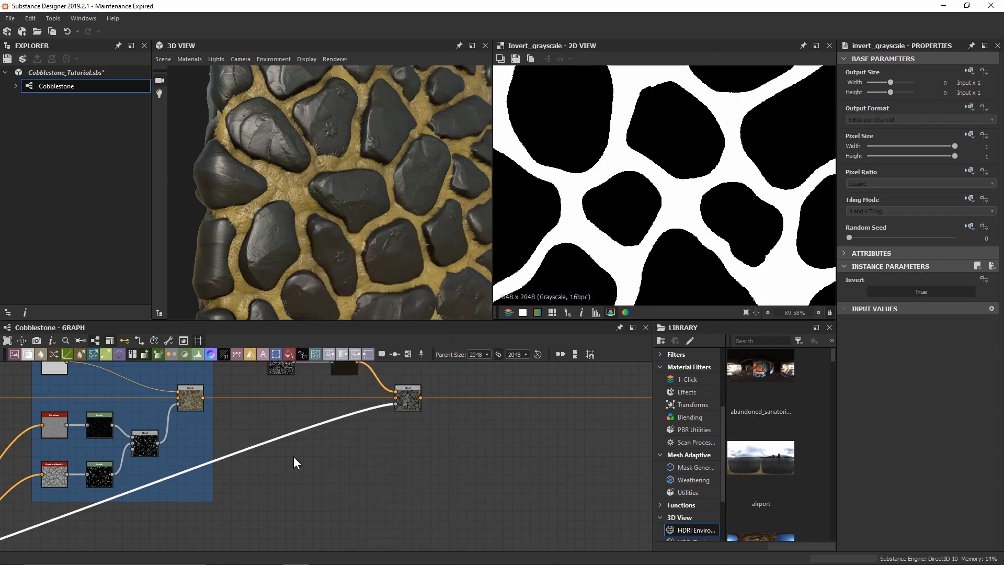
pyautogui.moveTo(293, 463); pyautogui.dragTo(479, 416, button='middle')
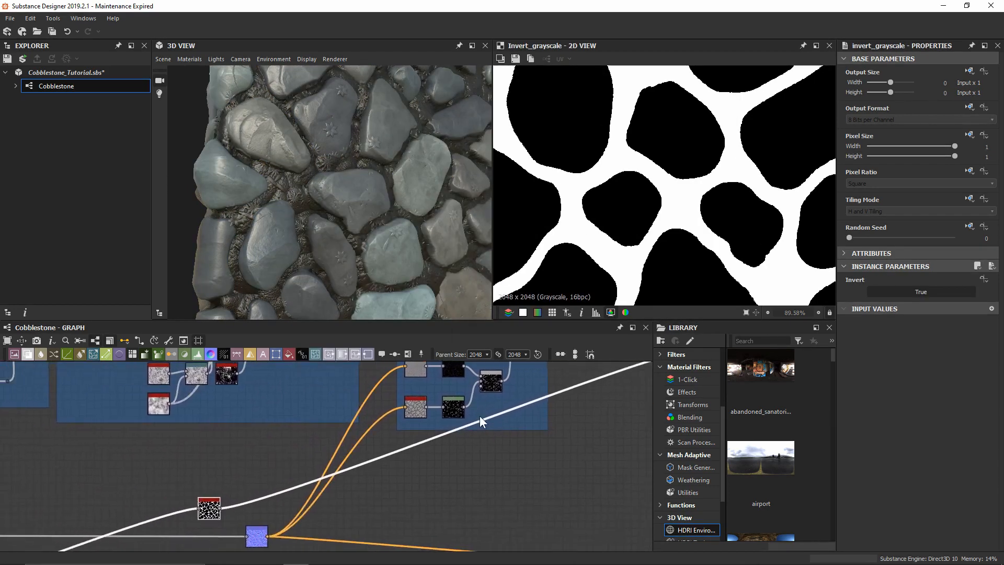
# Step: Move the Invert Grayscale node below the Dirt 4 node, just before the dirt Blend
pyautogui.moveTo(212, 518); pyautogui.dragTo(584, 455)
pyautogui.moveTo(583, 455); pyautogui.dragTo(332, 538, button='middle')
pyautogui.moveTo(334, 538); pyautogui.dragTo(352, 499)
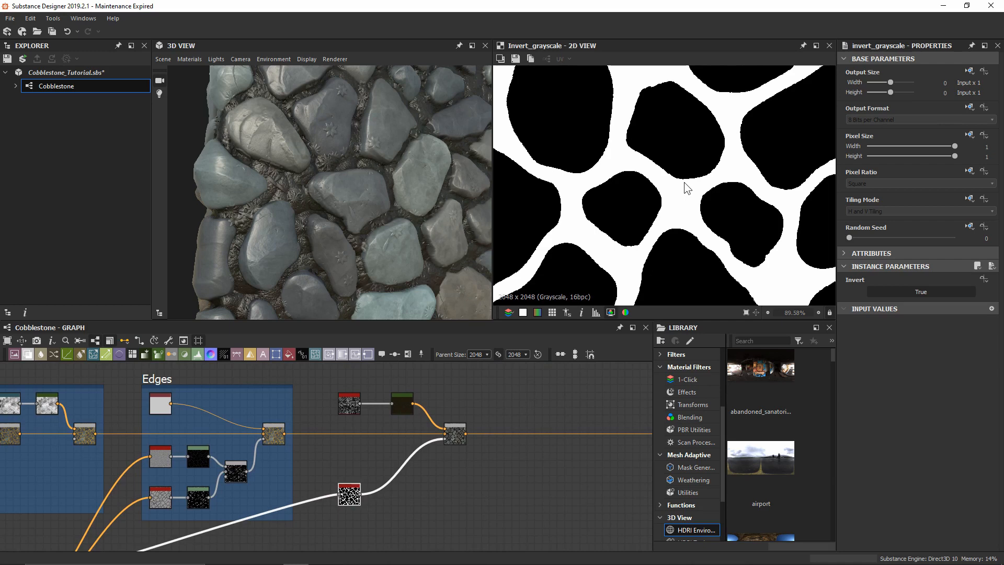
pyautogui.moveTo(363, 247); pyautogui.dragTo(472, 215, button='right')
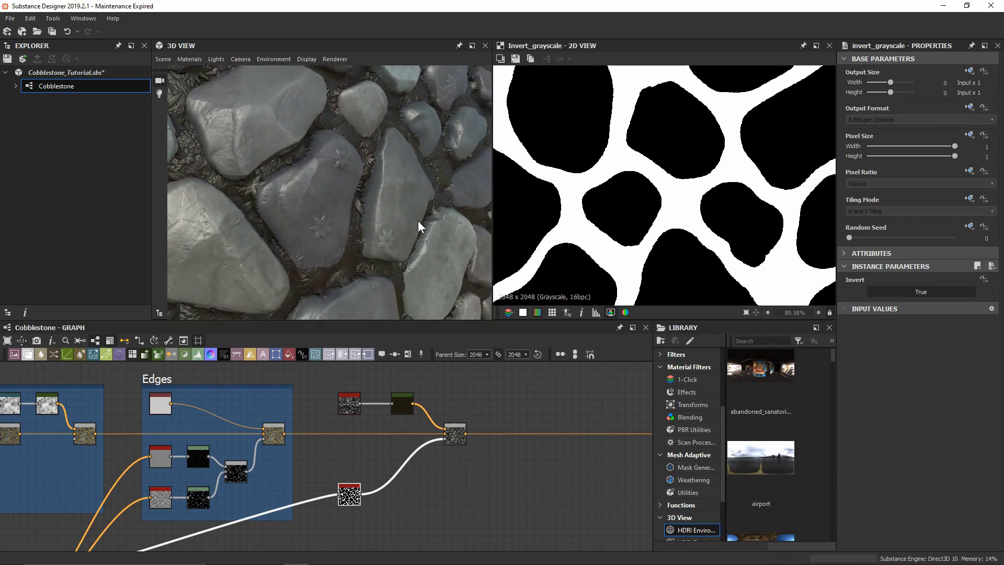
# Step: Insert a Slope Blur Grayscale node between the Invert Grayscale and the dirt Blend's opacity input
pyautogui.scroll(5, 378, 497)
pyautogui.press('space')
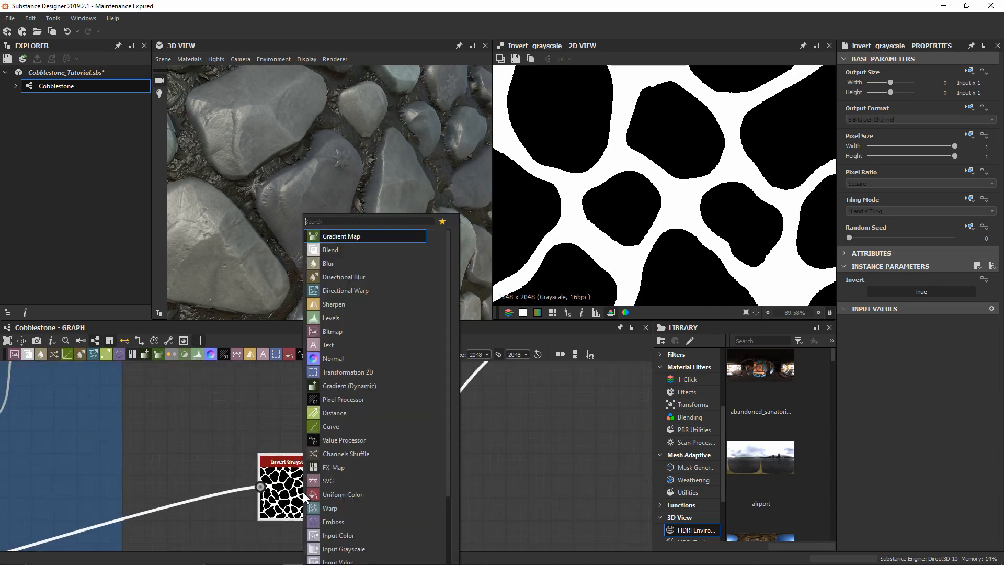
pyautogui.write('slope')
pyautogui.press('Return')
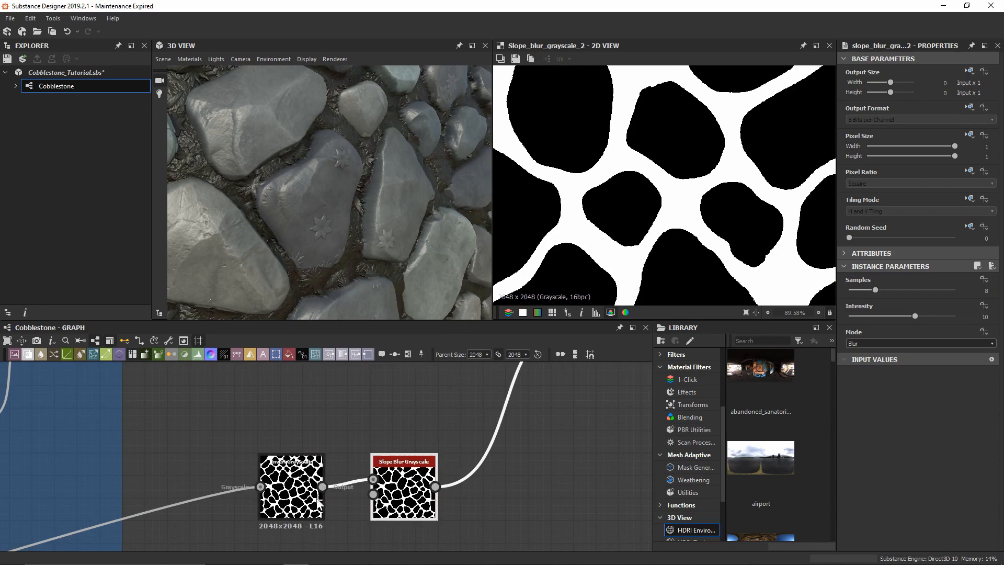
# Step: Add a Fractal Sum Base noise connected to the slope input of the new Slope Blur Grayscale
pyautogui.moveTo(332, 510); pyautogui.dragTo(374, 450, button='middle')
pyautogui.moveTo(414, 436); pyautogui.dragTo(370, 495)
pyautogui.write('frac')
pyautogui.press('Down')
pyautogui.press('Down')
pyautogui.press('Down')
pyautogui.press('Down')
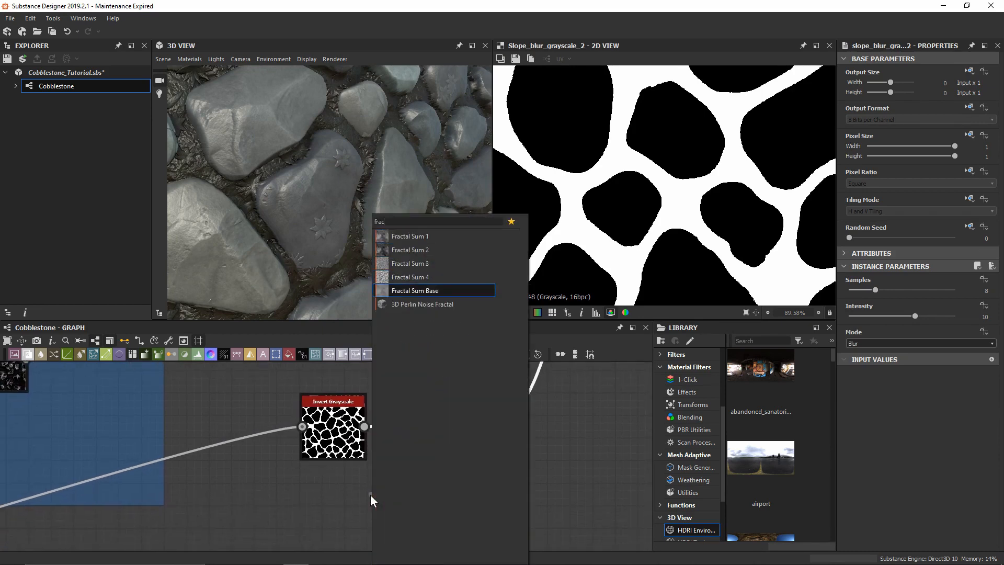
pyautogui.press('Return')
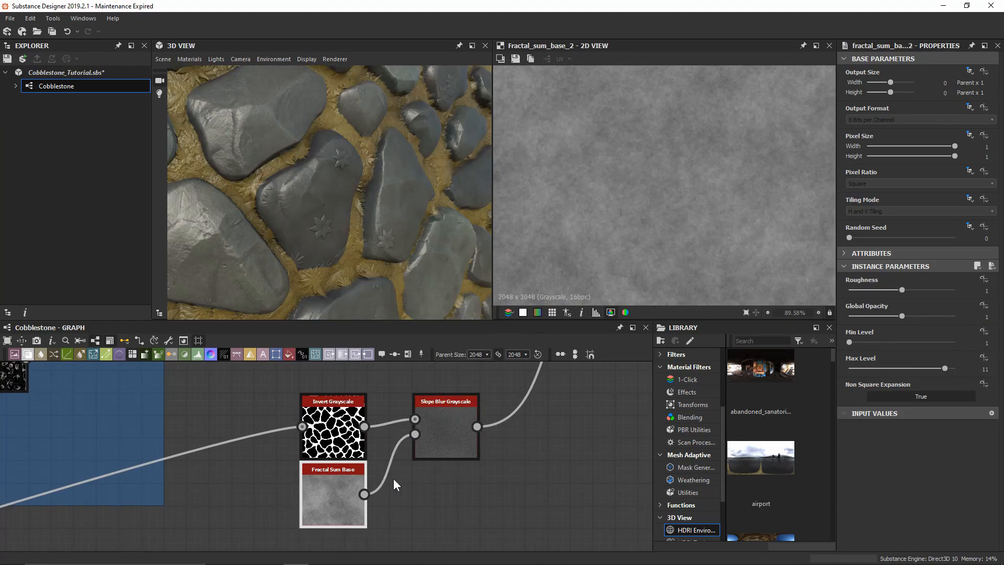
# Step: Set the Slope Blur Grayscale to 32 samples and intensity 0.79, and the Fractal Sum Base's Max Level to 12
pyautogui.doubleClick(460, 435)
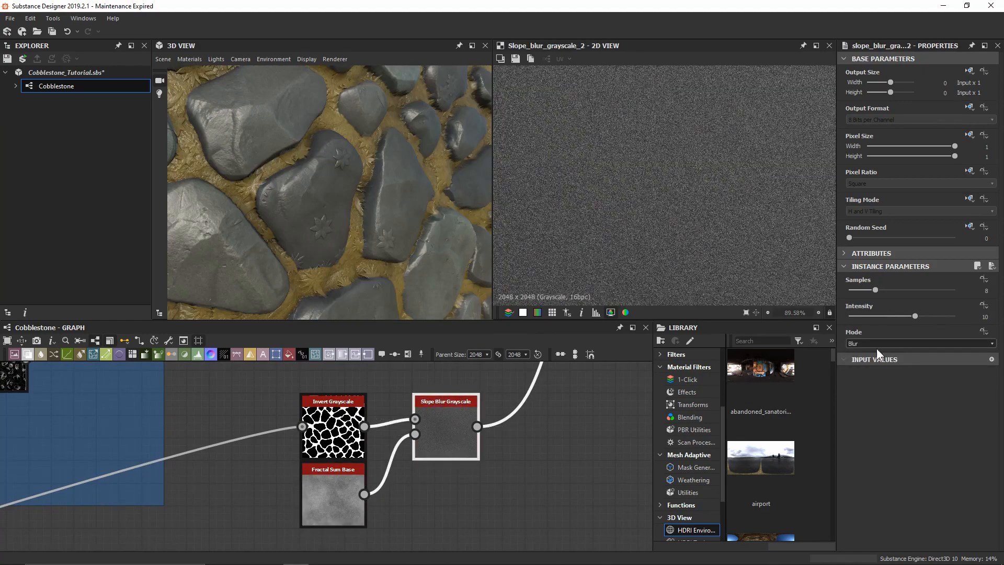
pyautogui.moveTo(885, 291); pyautogui.dragTo(851, 315)
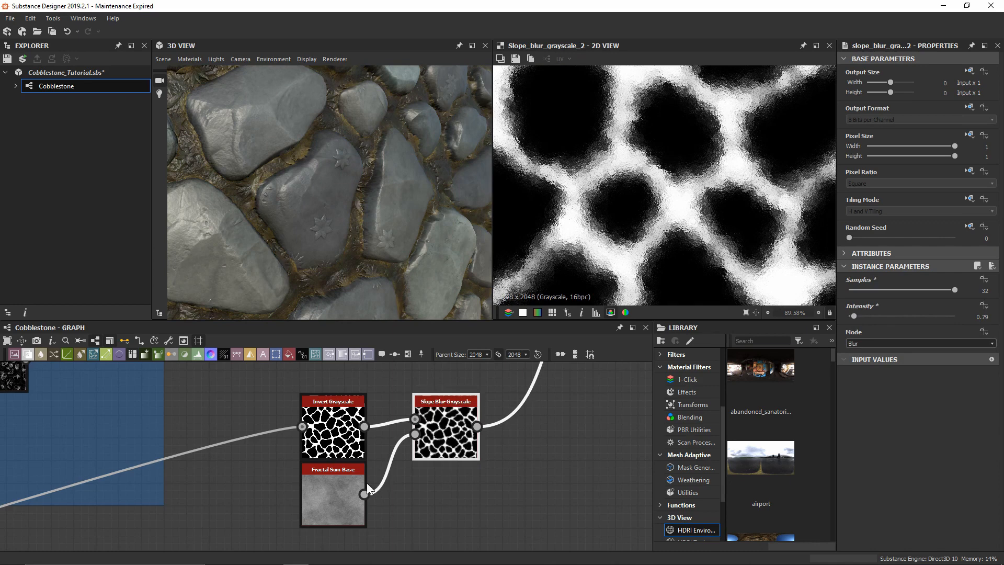
pyautogui.doubleClick(317, 500)
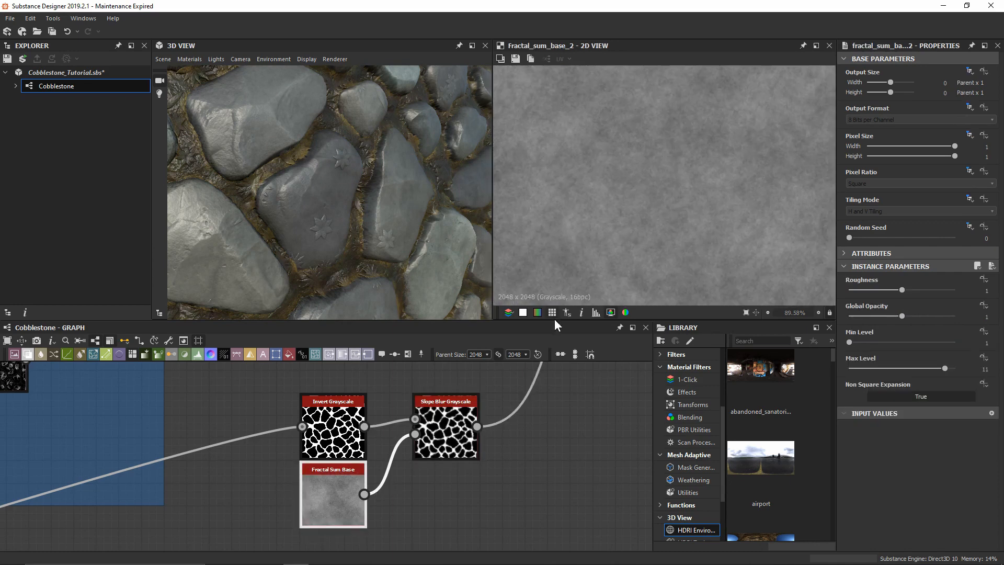
pyautogui.moveTo(945, 368); pyautogui.dragTo(955, 368)
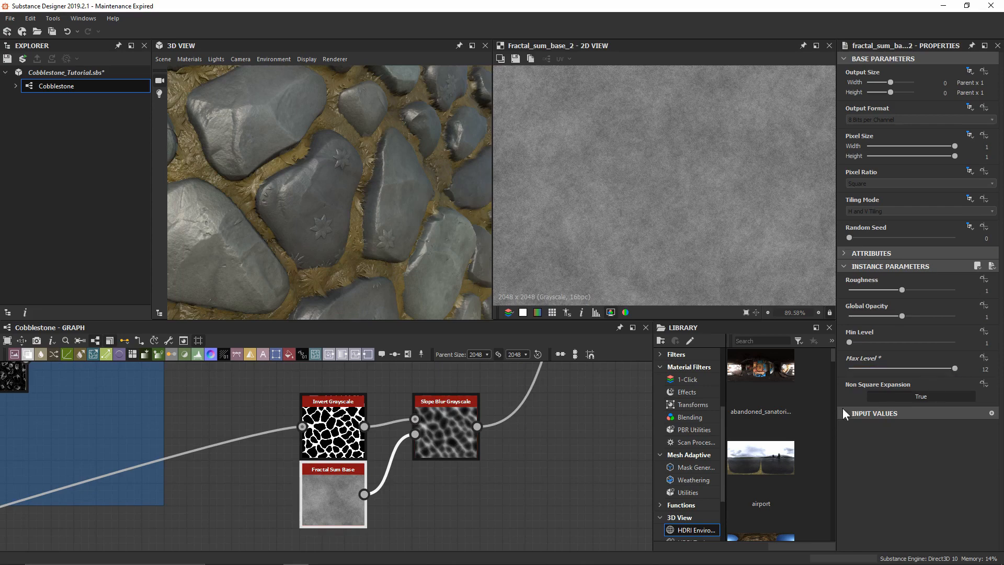
pyautogui.moveTo(384, 267)
pyautogui.mouseDown()
pyautogui.moveTo(363, 254)
pyautogui.moveTo(371, 260)
pyautogui.mouseUp()
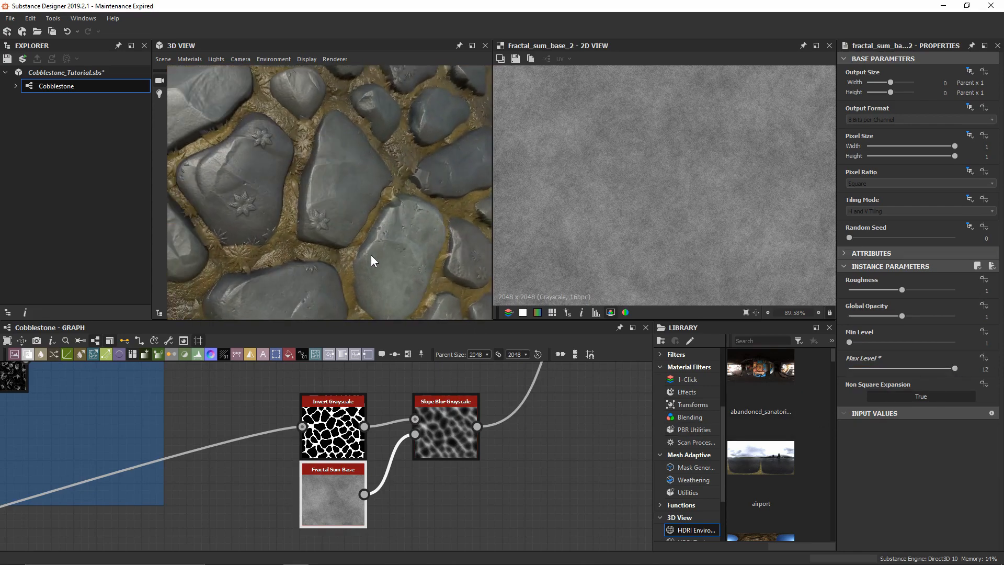
pyautogui.moveTo(297, 249); pyautogui.dragTo(309, 241)
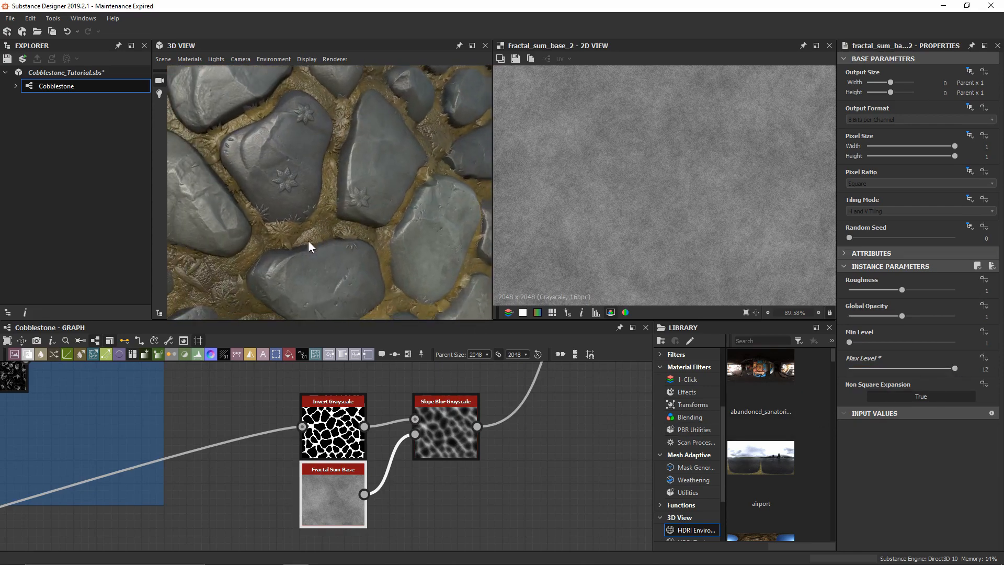
pyautogui.scroll(-3, 443, 413)
pyautogui.doubleClick(449, 419)
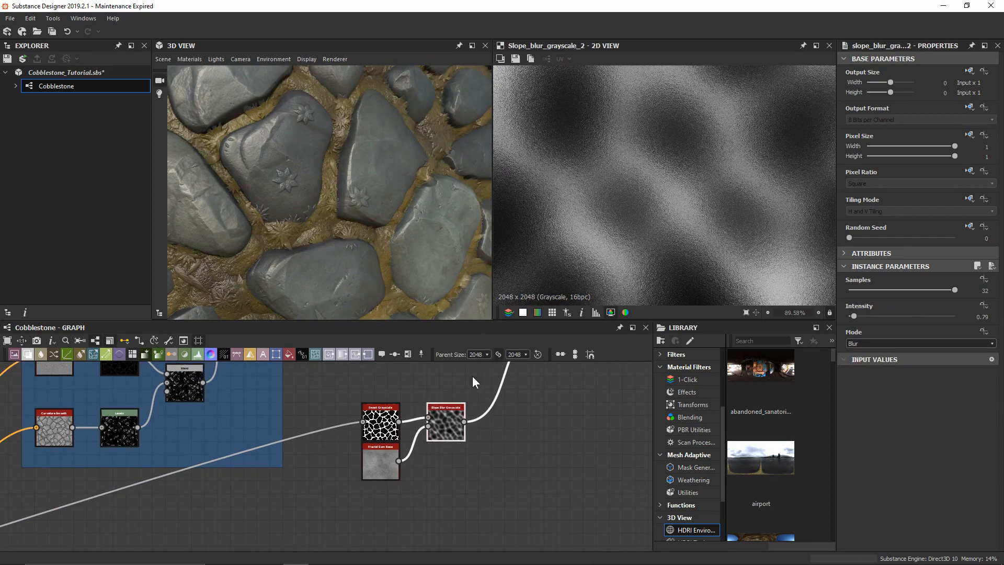
# Step: Set the Fractal Sum Base's Global Opacity to 0.11 and place the node slightly lower beneath the Invert Grayscale
pyautogui.click(380, 469)
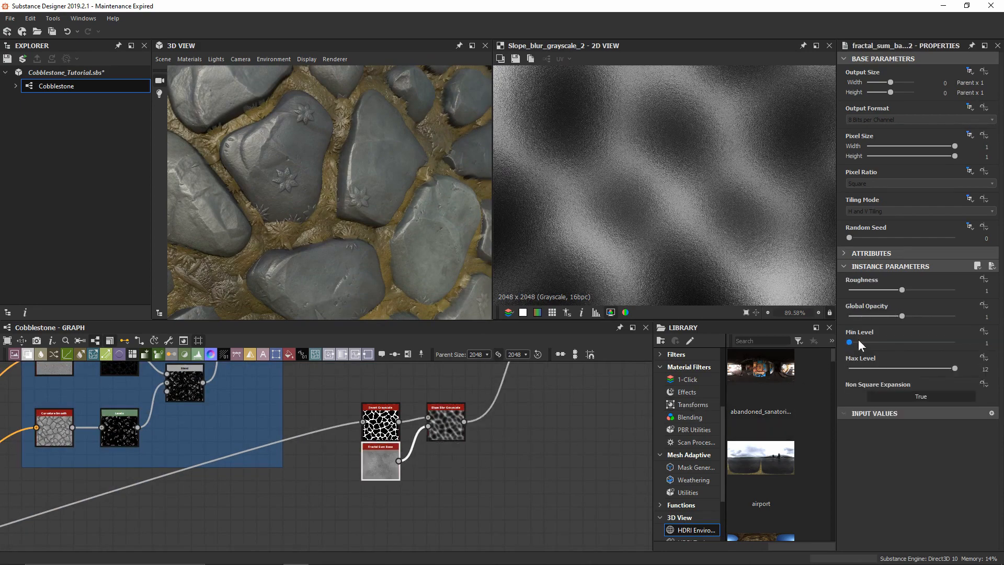
pyautogui.moveTo(901, 315); pyautogui.dragTo(854, 296)
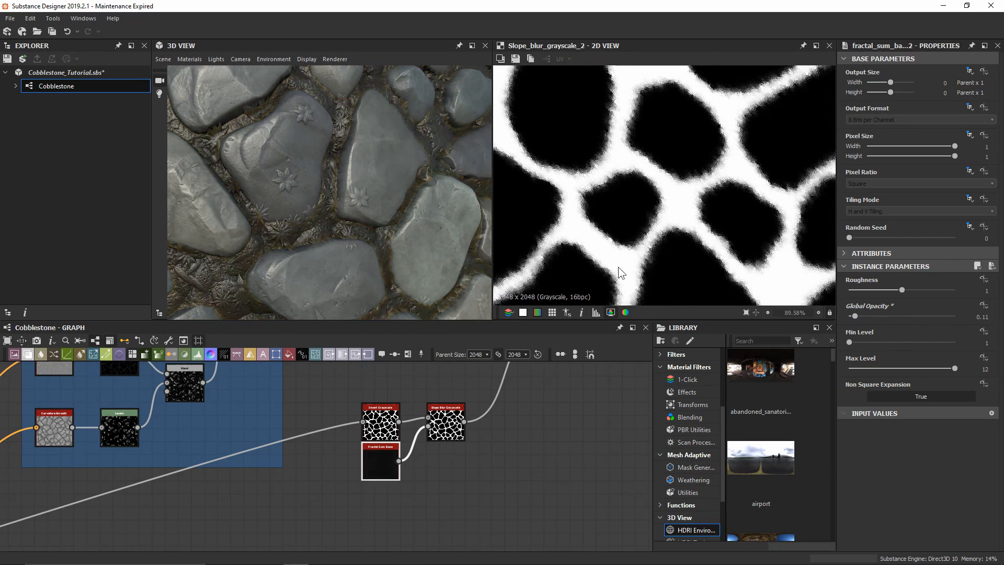
pyautogui.scroll(3, 618, 267)
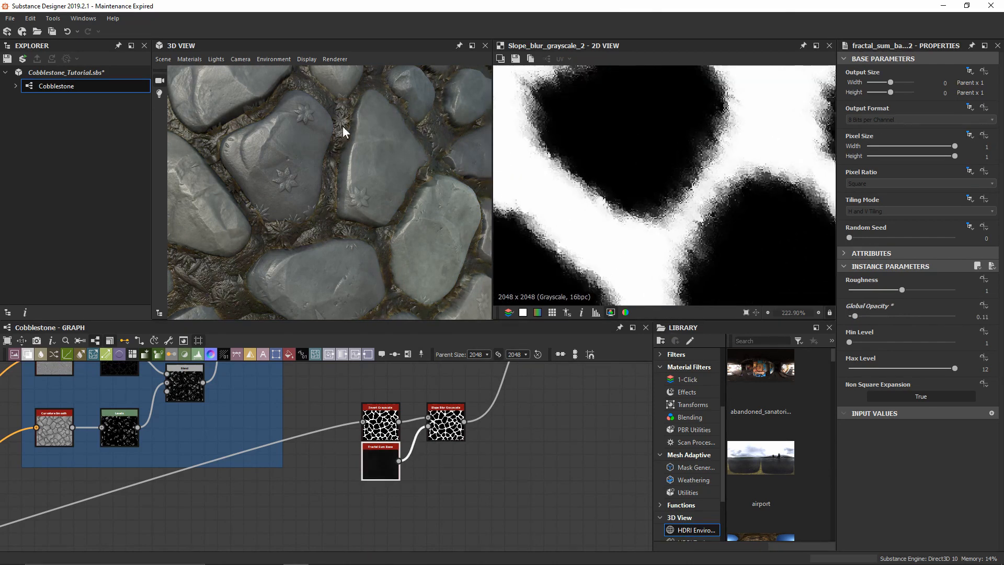
pyautogui.moveTo(343, 126)
pyautogui.mouseDown()
pyautogui.moveTo(343, 163)
pyautogui.moveTo(352, 138)
pyautogui.moveTo(370, 146)
pyautogui.moveTo(409, 136)
pyautogui.moveTo(356, 135)
pyautogui.mouseUp()
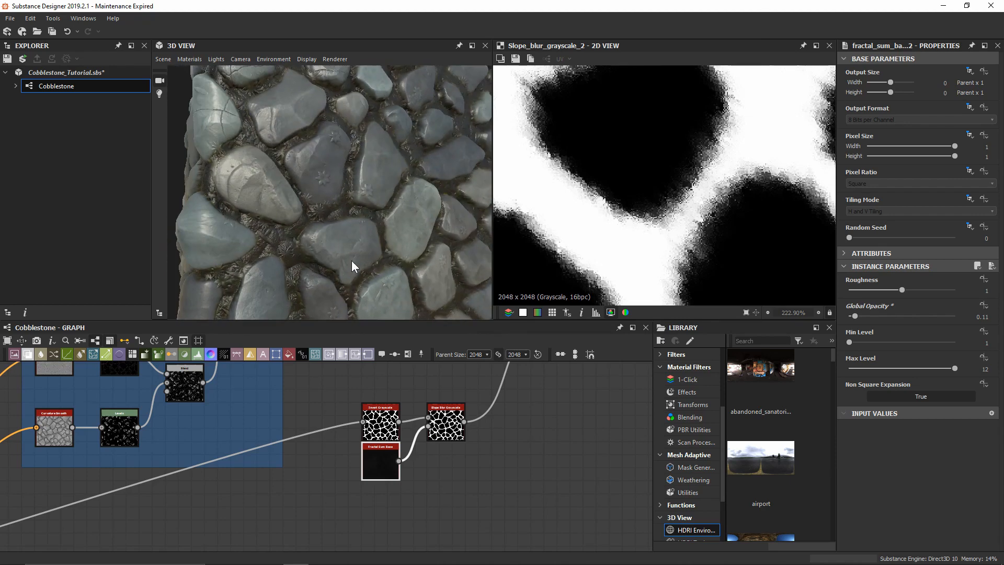
pyautogui.moveTo(351, 261)
pyautogui.mouseDown(button='right')
pyautogui.moveTo(373, 145)
pyautogui.moveTo(339, 179)
pyautogui.moveTo(376, 247)
pyautogui.moveTo(365, 233)
pyautogui.moveTo(351, 244)
pyautogui.mouseUp(button='right')
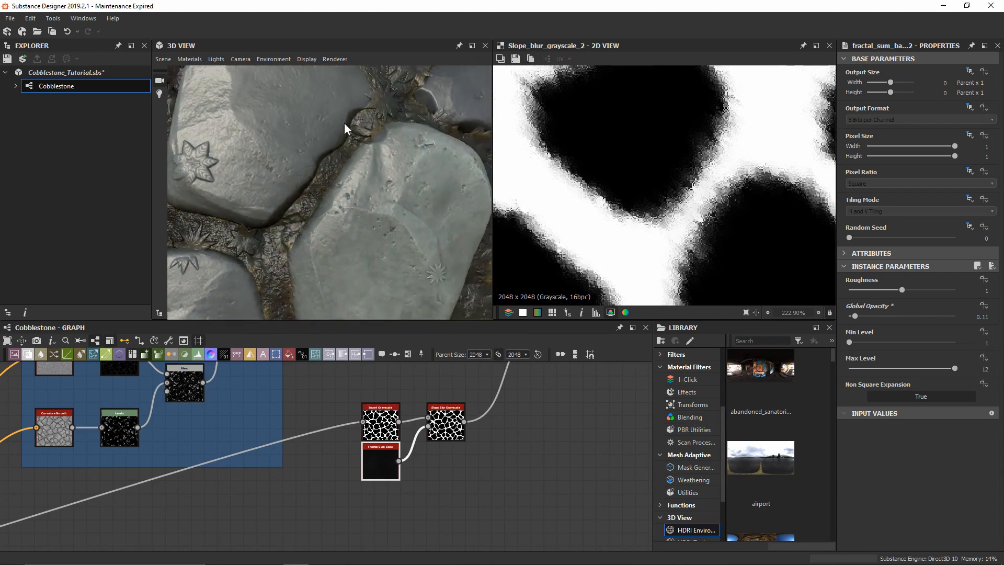
pyautogui.moveTo(296, 195); pyautogui.dragTo(325, 211)
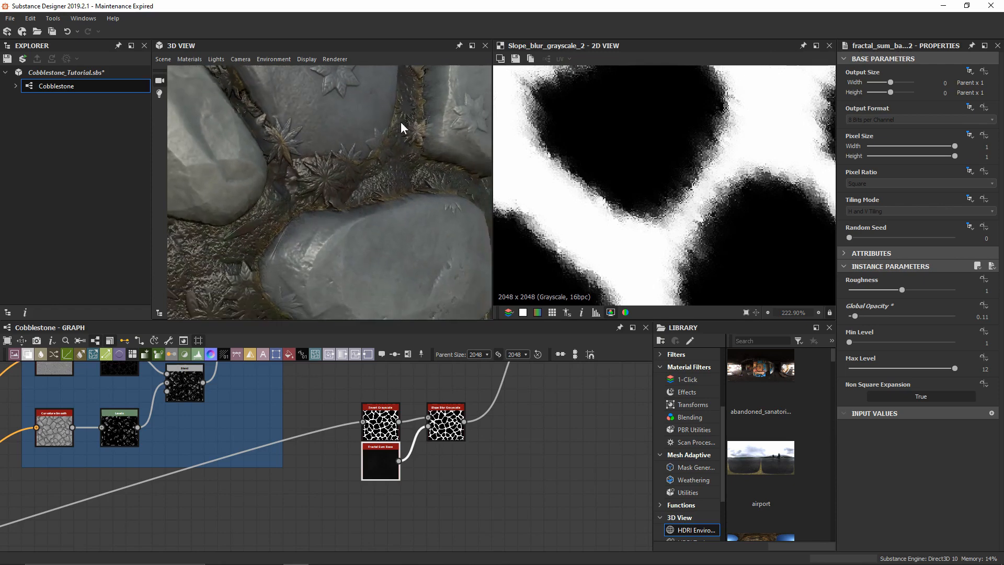
pyautogui.moveTo(348, 246); pyautogui.dragTo(371, 167)
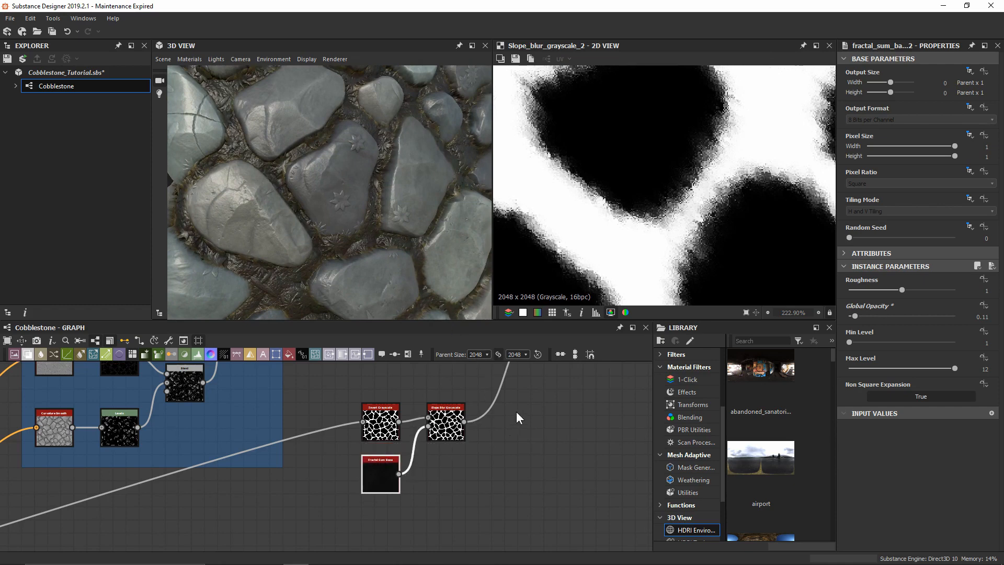
# Step: Brighten the first key of the dirt Gradient Map to a brown of RGB 66, 44, 29
pyautogui.scroll(-3, 516, 411)
pyautogui.moveTo(512, 380); pyautogui.dragTo(454, 481, button='middle')
pyautogui.scroll(5, 434, 418)
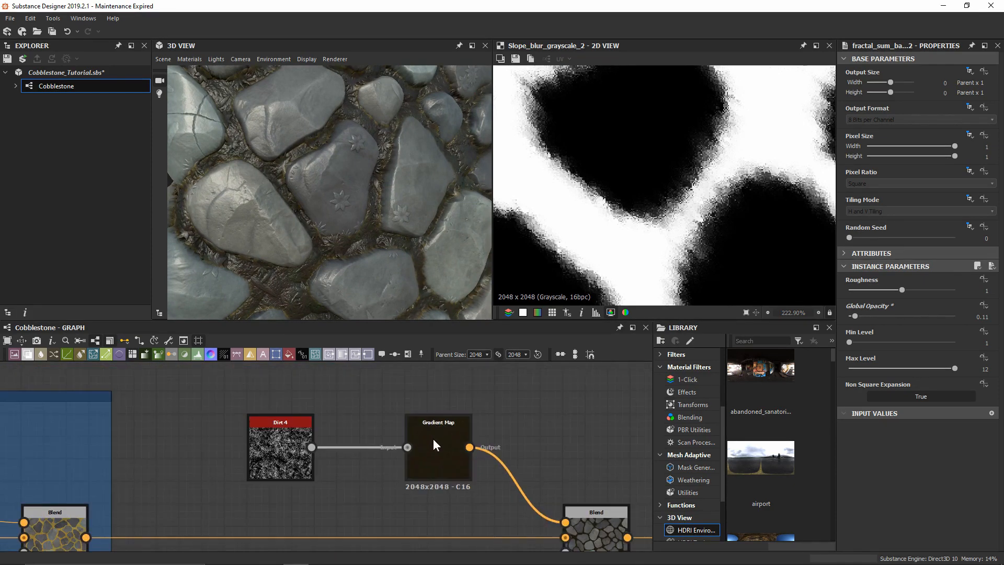
pyautogui.doubleClick(433, 438)
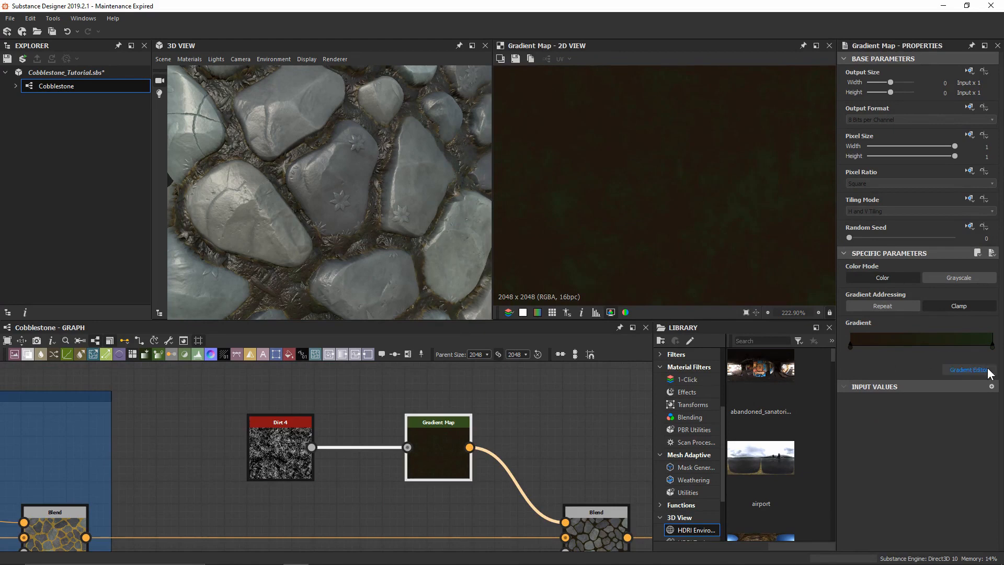
pyautogui.click(968, 369)
pyautogui.click(102, 279)
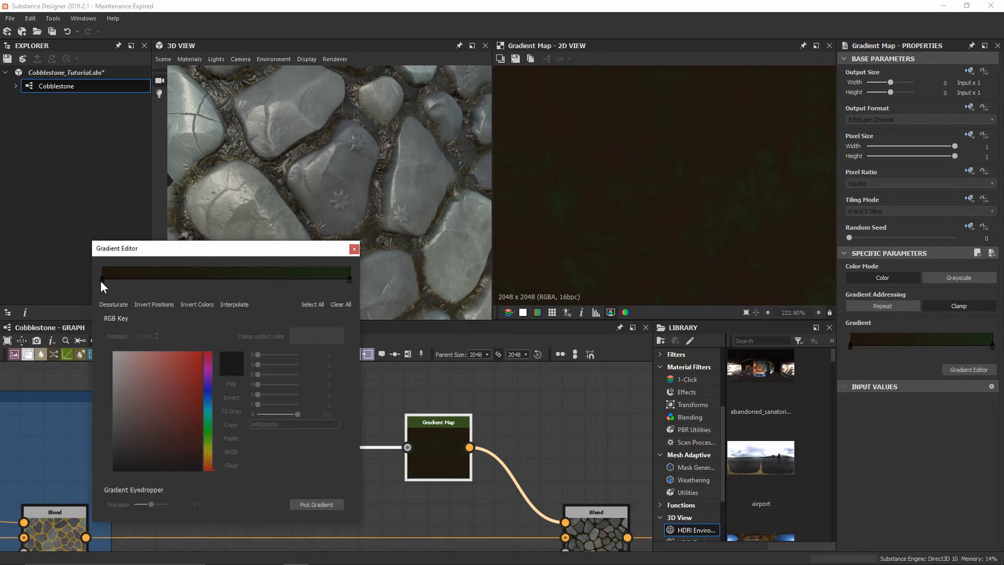
pyautogui.moveTo(262, 404); pyautogui.dragTo(268, 405)
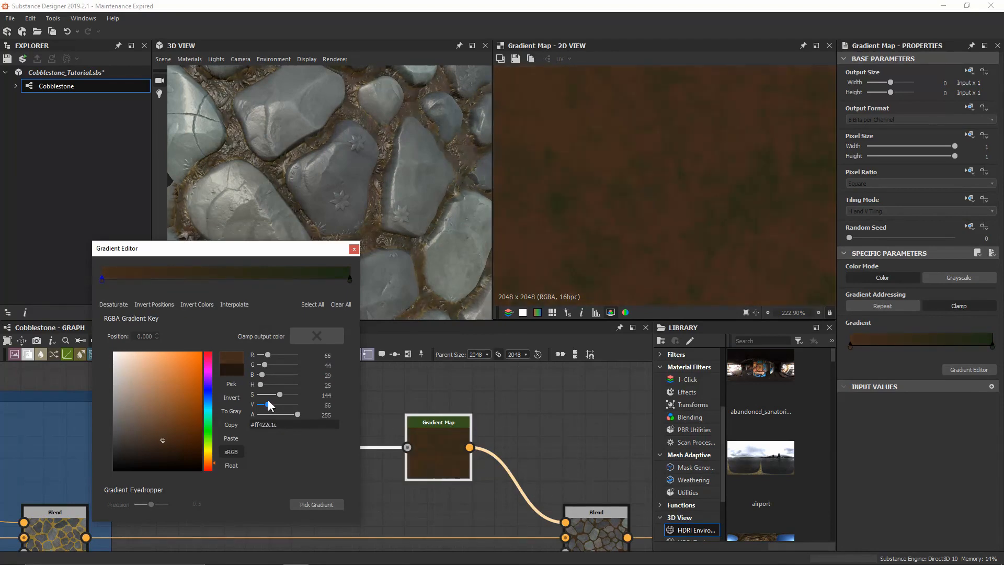
# Step: Add a middle gradient key coloured greyish brown #544a34 and place it at position 0.192
pyautogui.click(198, 279)
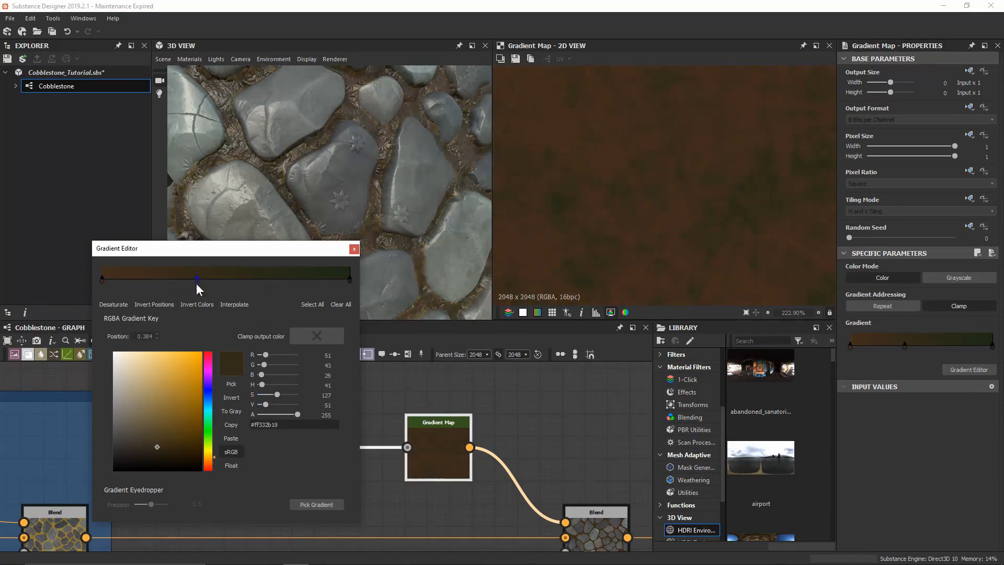
pyautogui.moveTo(159, 437)
pyautogui.mouseDown()
pyautogui.moveTo(130, 425)
pyautogui.moveTo(171, 411)
pyautogui.moveTo(146, 431)
pyautogui.mouseUp()
pyautogui.scroll(6, 361, 178)
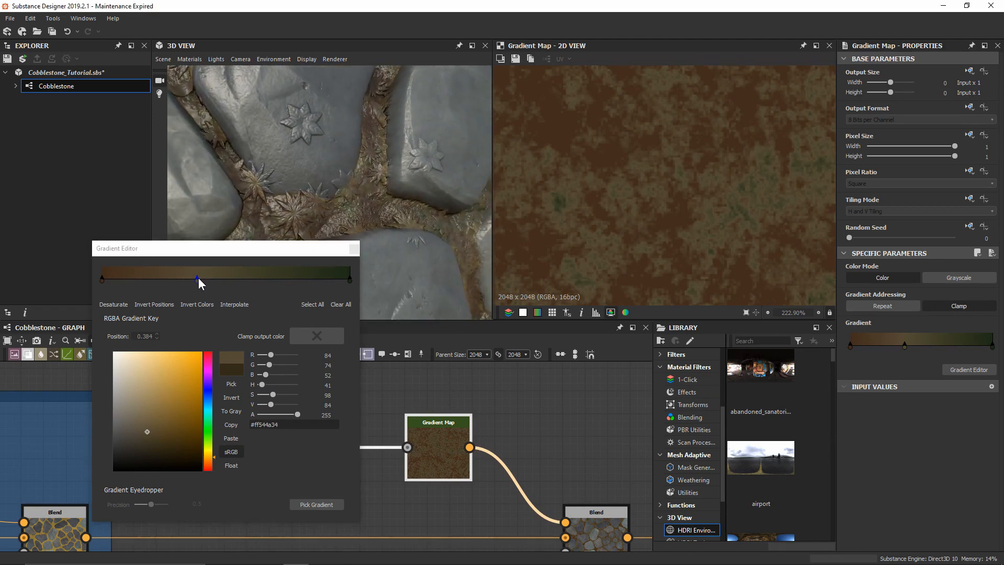
pyautogui.moveTo(199, 277); pyautogui.dragTo(158, 277)
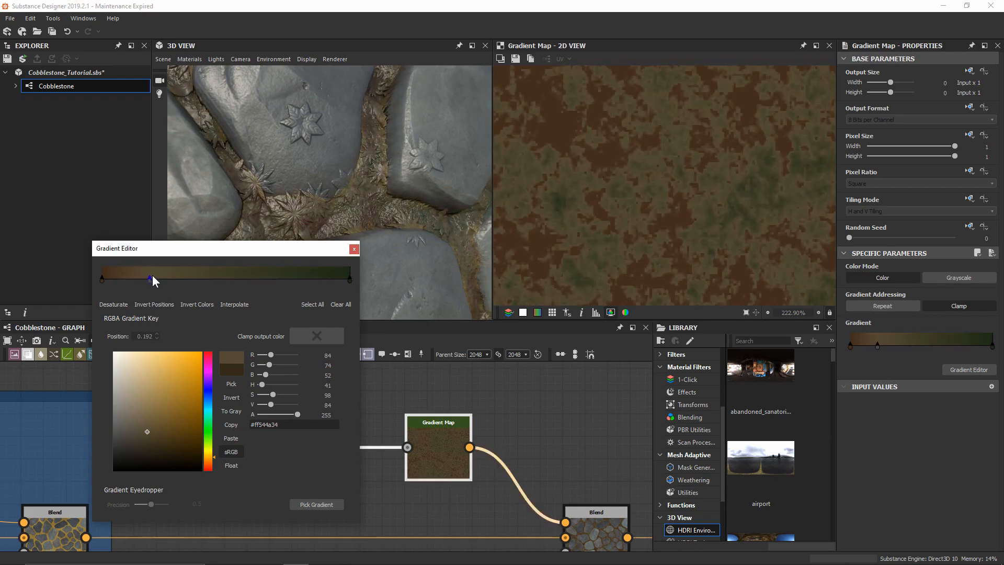
# Step: Adjust the brightness of the gradient's last green key and add another key about two thirds along the gradient
pyautogui.click(350, 279)
pyautogui.moveTo(276, 405)
pyautogui.mouseDown()
pyautogui.moveTo(273, 395)
pyautogui.moveTo(269, 405)
pyautogui.mouseUp()
pyautogui.click(262, 275)
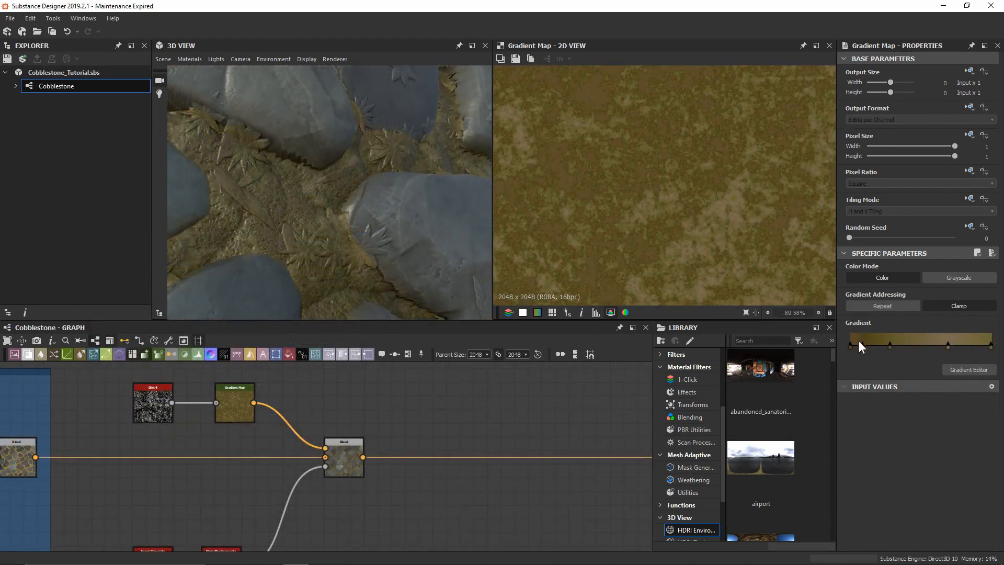
# Step: Add a gradient key close to the start of the dirt gradient and check the ground colour in the 3D preview
pyautogui.click(861, 341)
pyautogui.moveTo(376, 168); pyautogui.dragTo(366, 246, button='right')
pyautogui.keyDown('ctrl'); pyautogui.keyDown('shift'); pyautogui.moveTo(366, 246); pyautogui.dragTo(391, 239); pyautogui.keyUp('shift'); pyautogui.keyUp('ctrl')
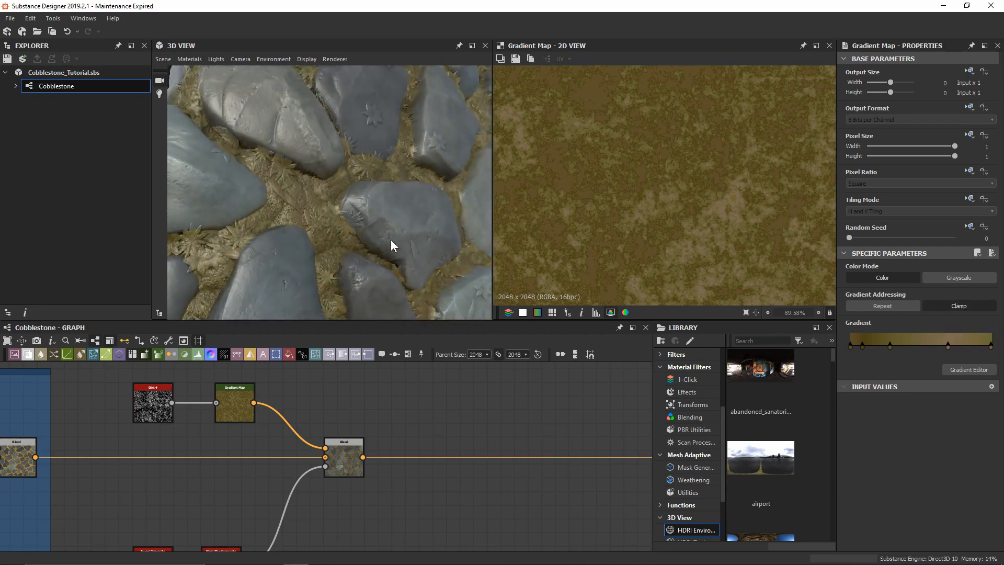
pyautogui.moveTo(430, 191); pyautogui.dragTo(351, 183)
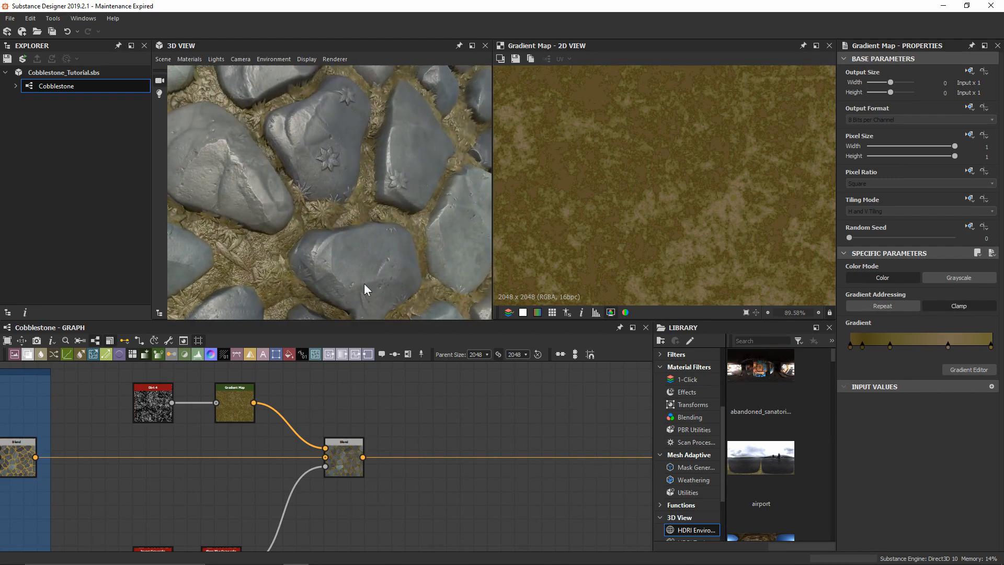
# Step: Insert another Blend node after the dirt Blend and place it further along the base colour chain
pyautogui.moveTo(470, 441); pyautogui.dragTo(362, 416, button='middle')
pyautogui.click(238, 437)
pyautogui.press('space')
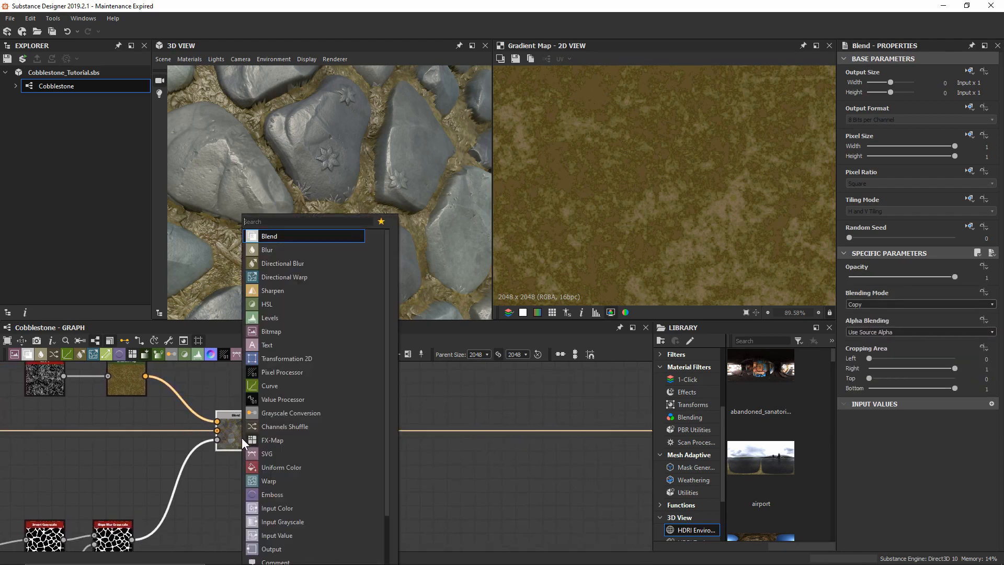
pyautogui.press('Return')
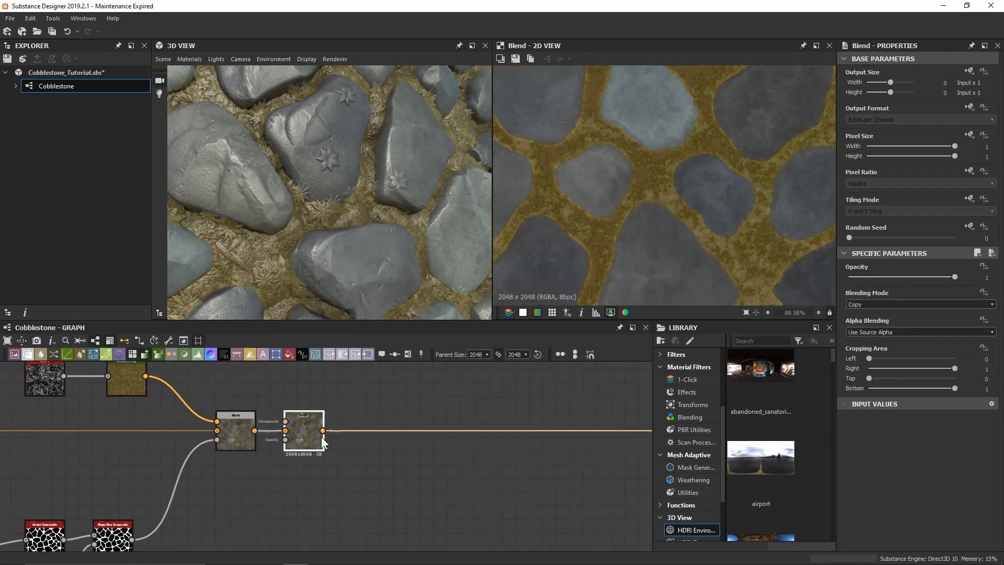
pyautogui.moveTo(322, 439); pyautogui.dragTo(431, 442)
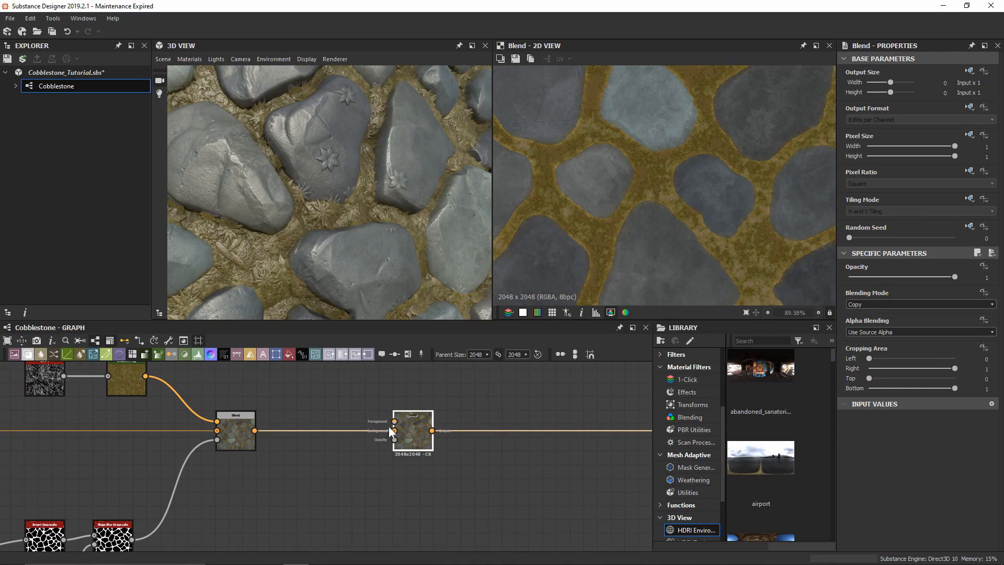
# Step: Duplicate the Uniform Color node from the Edges frame into the free space beside the frame
pyautogui.scroll(-3, 209, 418)
pyautogui.moveTo(131, 411); pyautogui.dragTo(345, 424, button='middle')
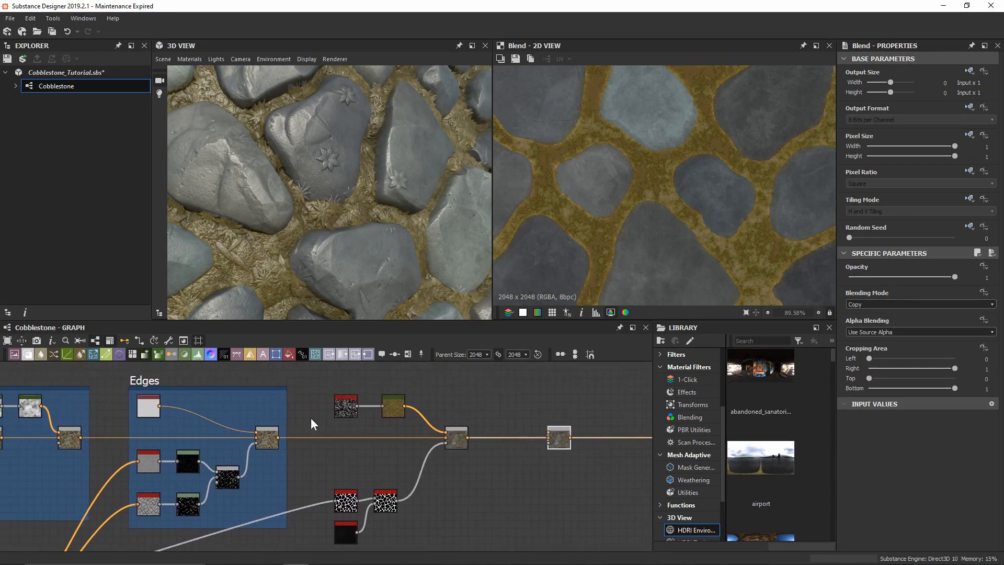
pyautogui.click(149, 406)
pyautogui.hotkey('ctrl', 'c')
pyautogui.hotkey('ctrl', 'v')
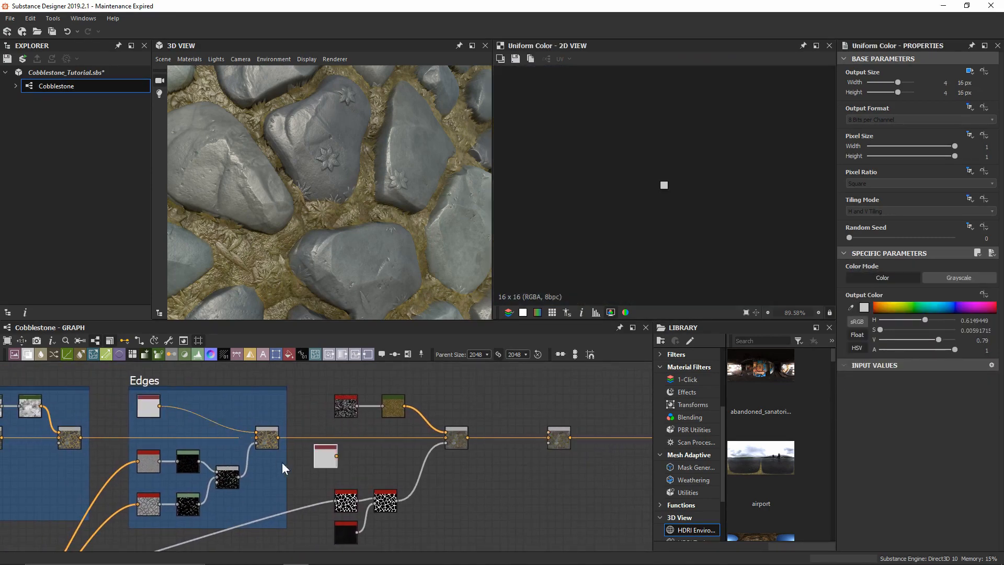
# Step: Place the duplicated Uniform Color above the dirt Blend, connect it to the new Blend's foreground and make it a saturated red
pyautogui.click(455, 416)
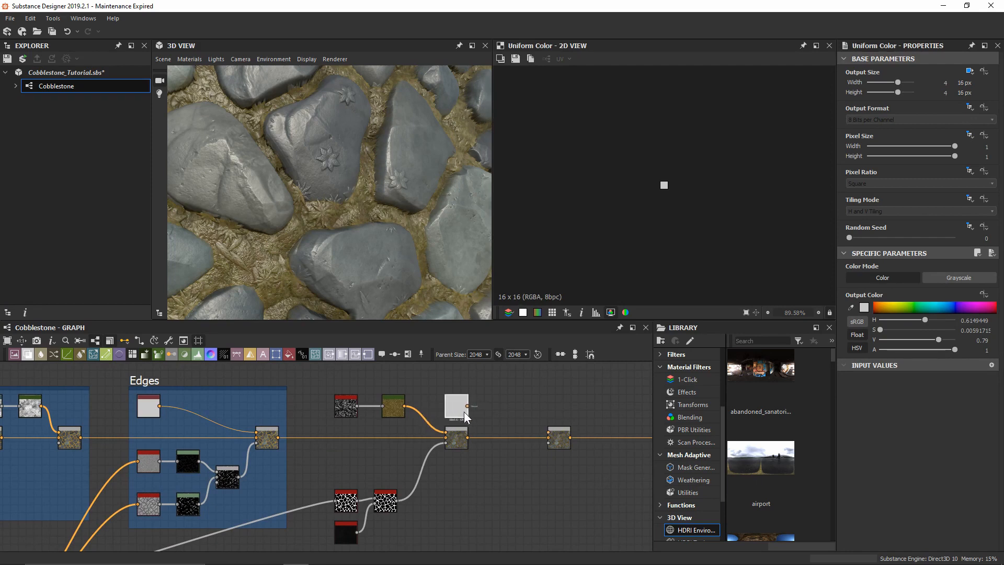
pyautogui.scroll(3, 541, 410)
pyautogui.moveTo(543, 411); pyautogui.dragTo(481, 414, button='middle')
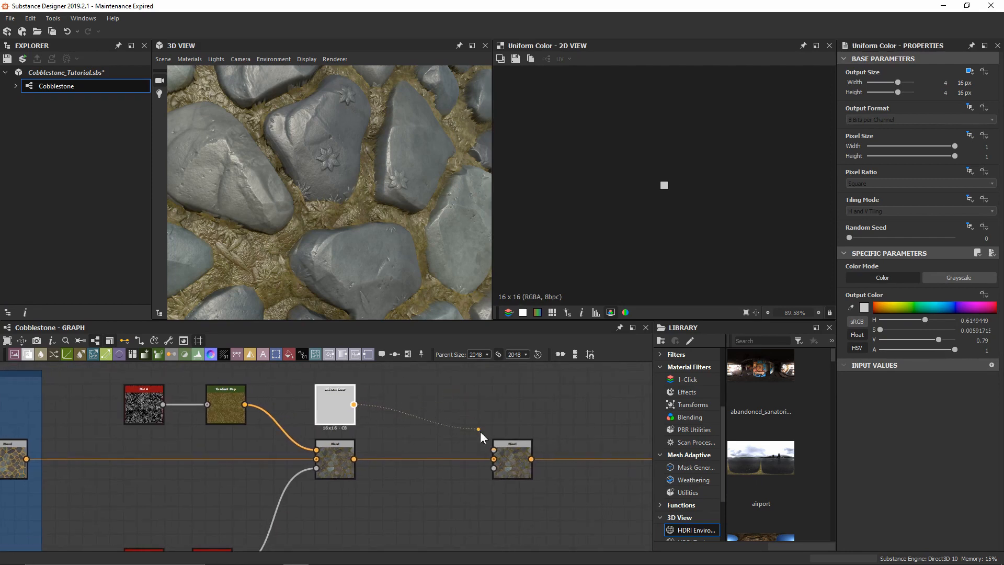
pyautogui.moveTo(480, 431); pyautogui.dragTo(493, 449)
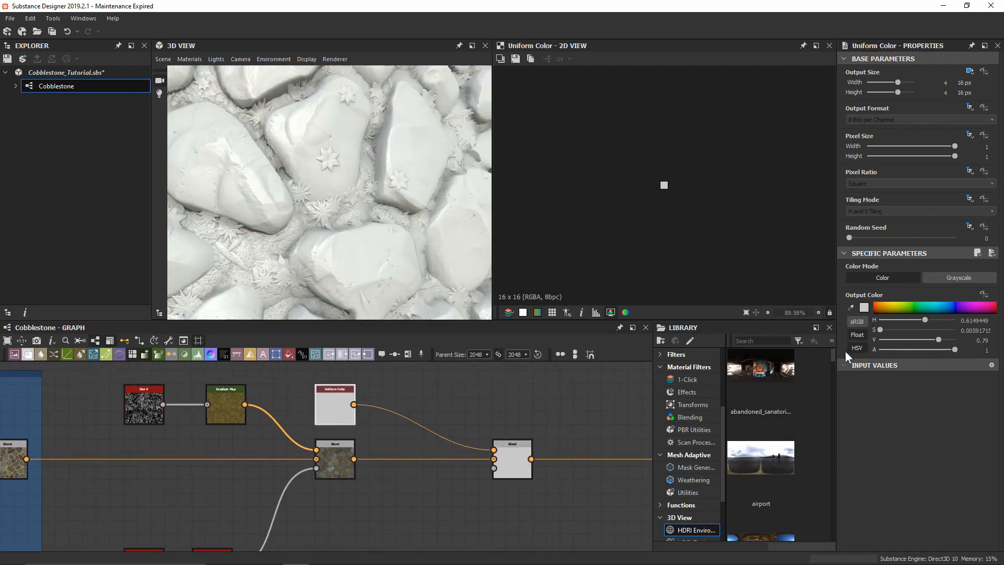
pyautogui.click(881, 307)
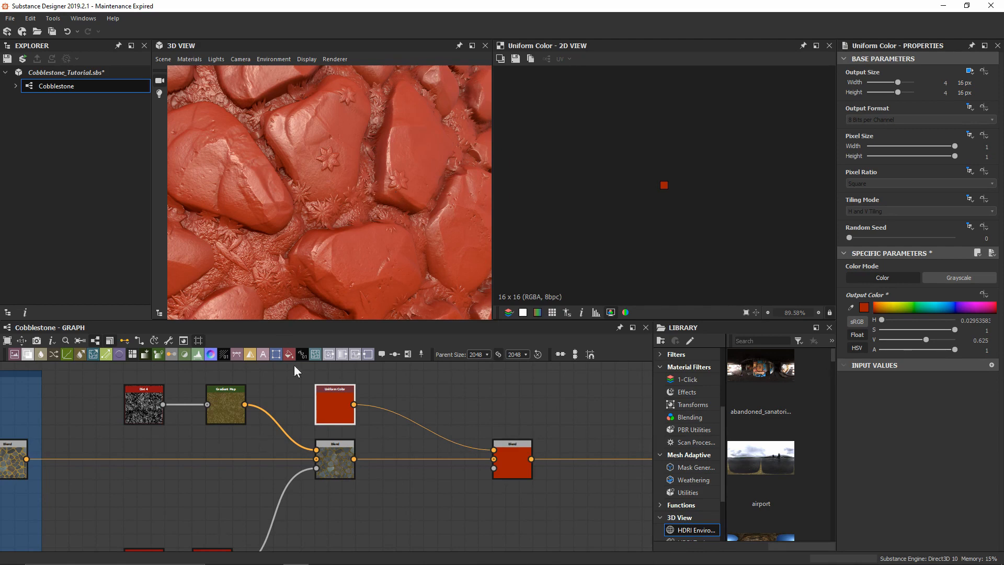
# Step: Connect the Slope Blur Grayscale ground mask to the new Blend's opacity input so the red only covers the gaps between stones
pyautogui.moveTo(425, 481); pyautogui.dragTo(440, 411, button='middle')
pyautogui.click(234, 499)
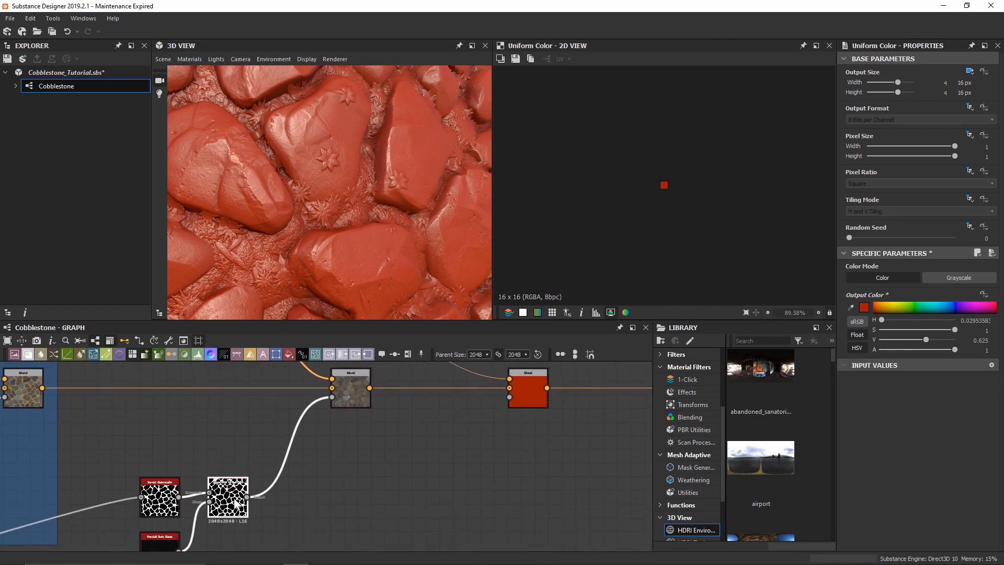
pyautogui.doubleClick(235, 499)
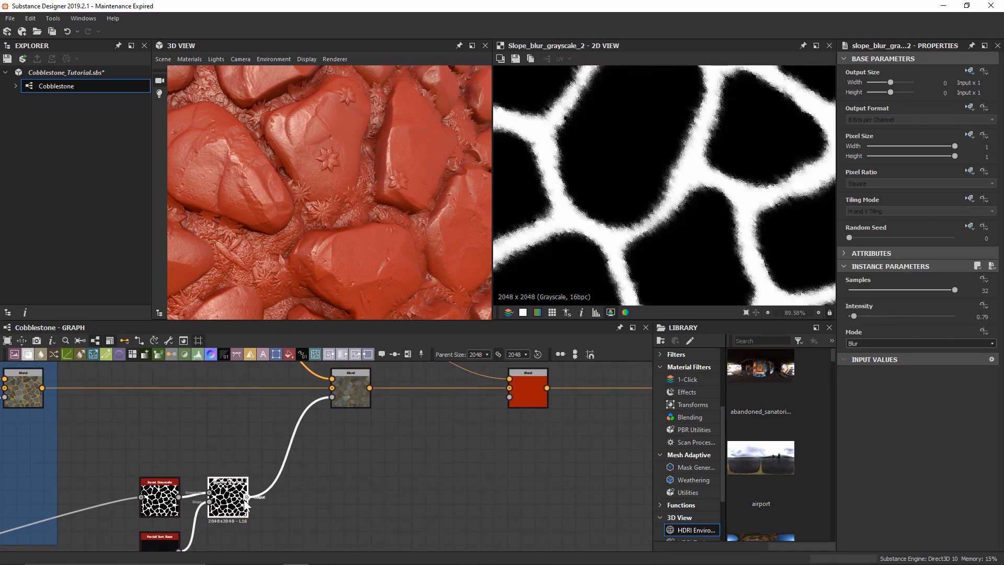
pyautogui.moveTo(246, 497); pyautogui.dragTo(518, 400)
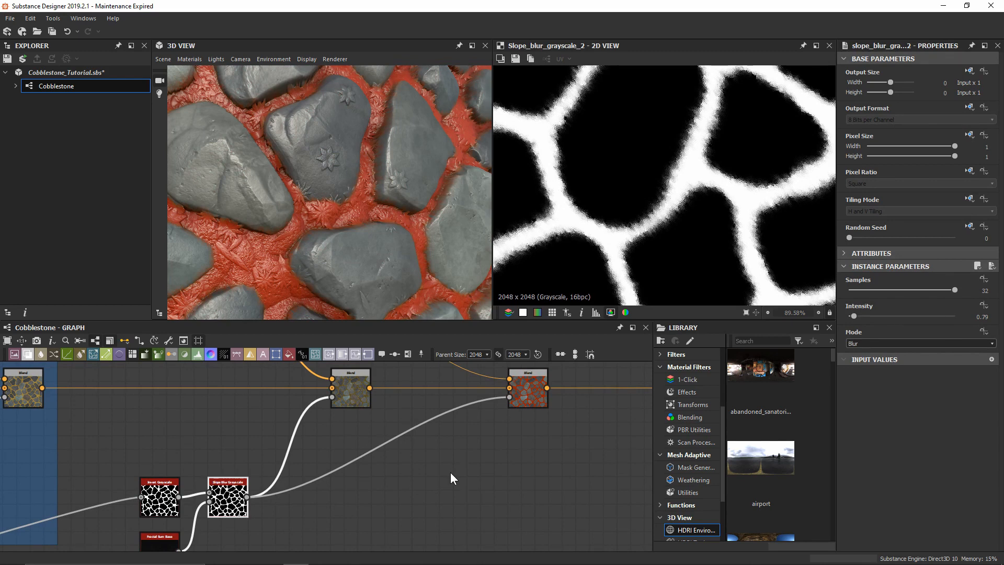
# Step: Insert a Histogram Select node between the Slope Blur Grayscale mask and the new Blend's opacity input
pyautogui.moveTo(418, 481); pyautogui.dragTo(384, 435)
pyautogui.press('space')
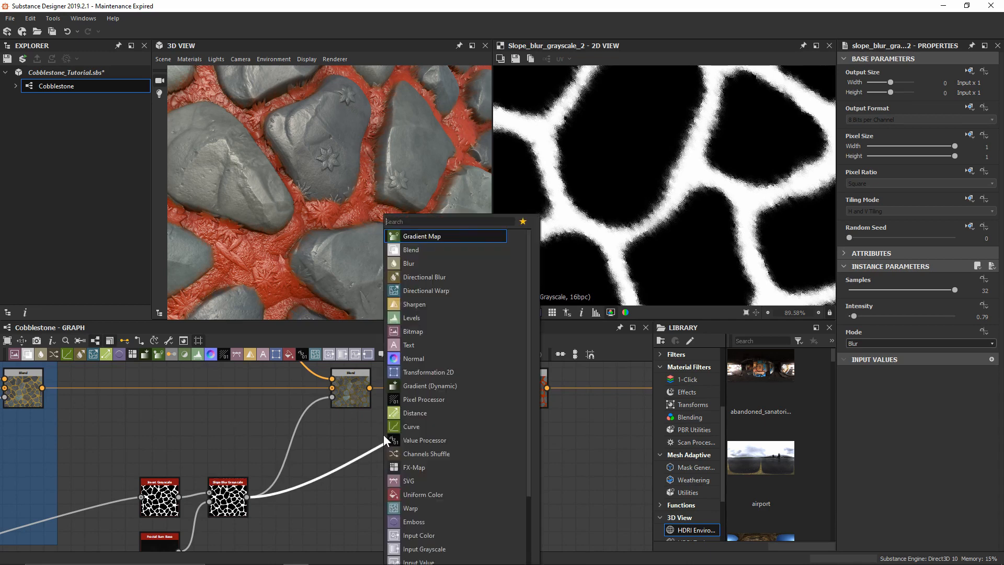
pyautogui.write('hist')
pyautogui.press('Down')
pyautogui.press('Down')
pyautogui.press('Down')
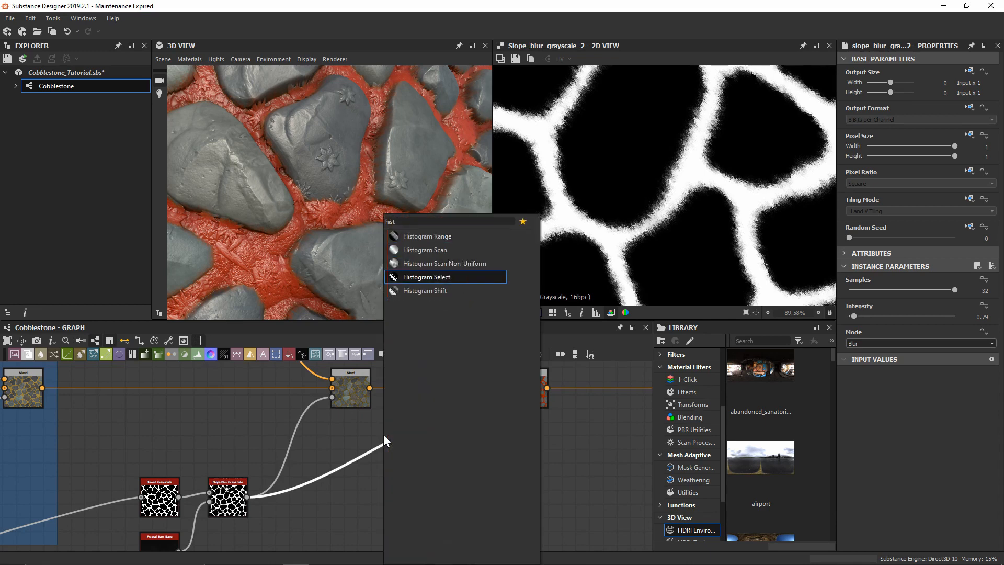
pyautogui.press('Return')
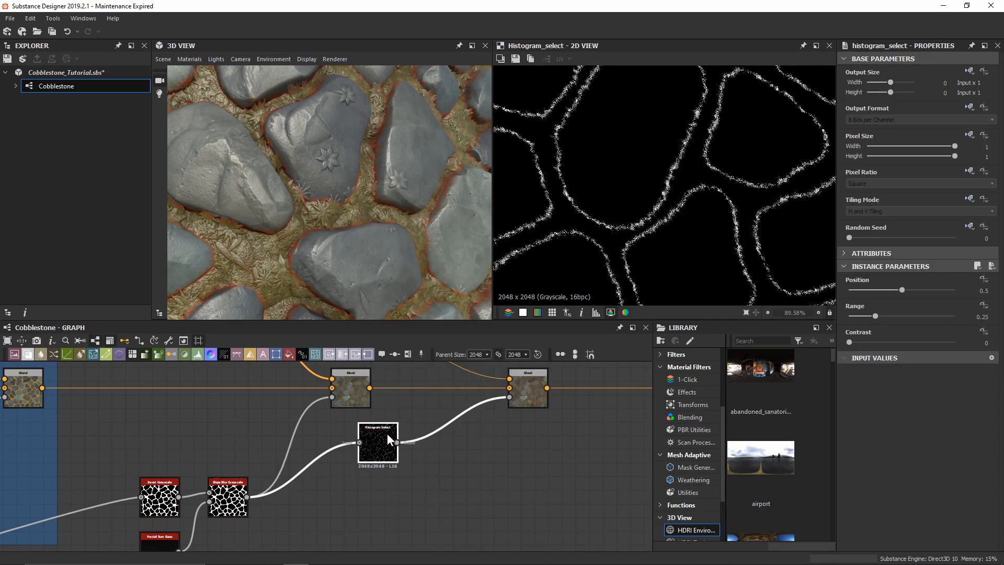
pyautogui.moveTo(387, 433); pyautogui.dragTo(392, 469)
# Step: Tune the Histogram Select to position 0.49 and range 0.47 with contrast 0, previewing the Blend in the 2D view
pyautogui.scroll(3, 359, 245)
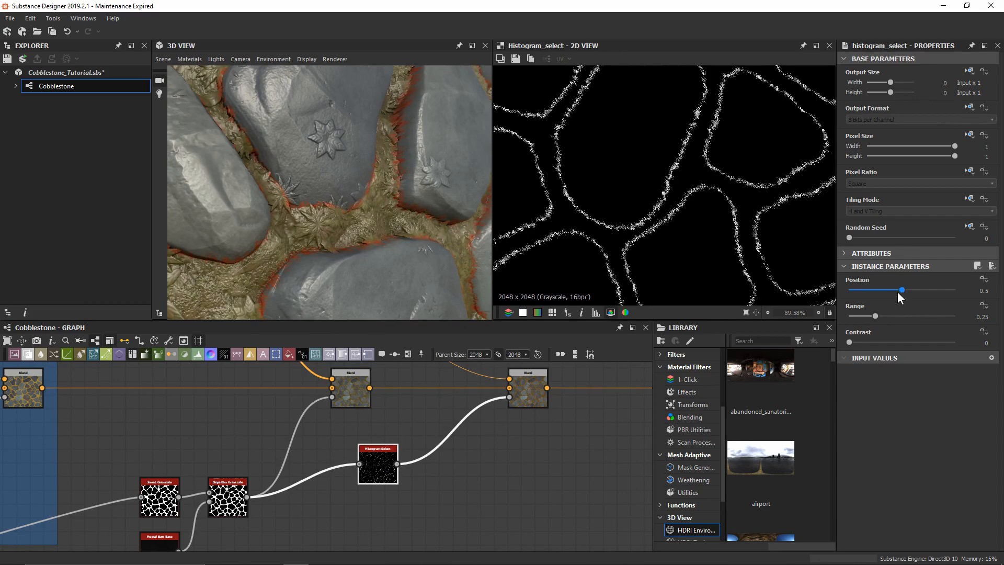
pyautogui.moveTo(898, 292); pyautogui.dragTo(893, 315)
pyautogui.moveTo(850, 341); pyautogui.dragTo(799, 349)
pyautogui.moveTo(901, 317)
pyautogui.mouseDown()
pyautogui.moveTo(917, 317)
pyautogui.moveTo(902, 316)
pyautogui.mouseUp()
pyautogui.moveTo(891, 289); pyautogui.dragTo(888, 315)
pyautogui.doubleClick(528, 394)
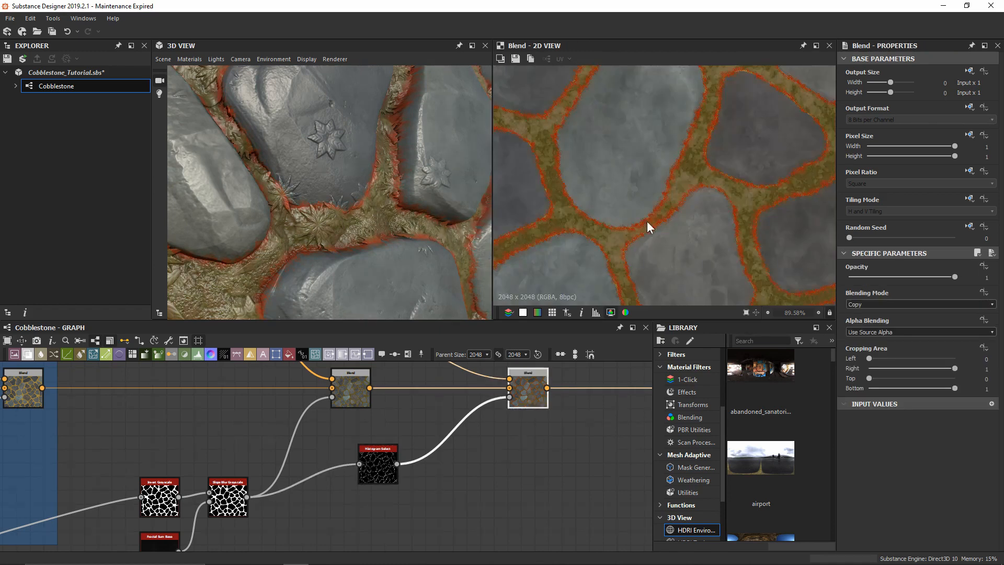
pyautogui.click(381, 468)
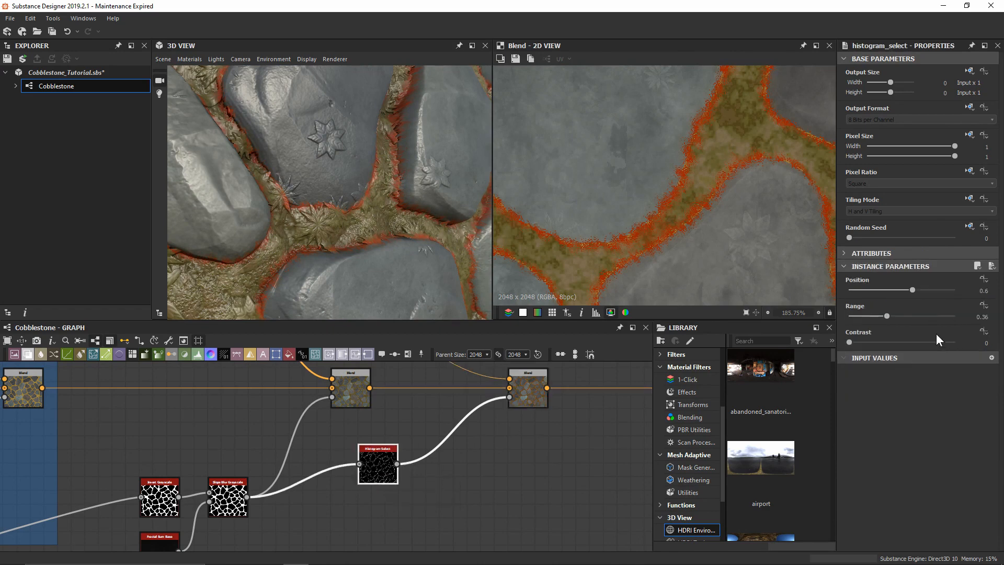
pyautogui.moveTo(887, 317); pyautogui.dragTo(902, 284)
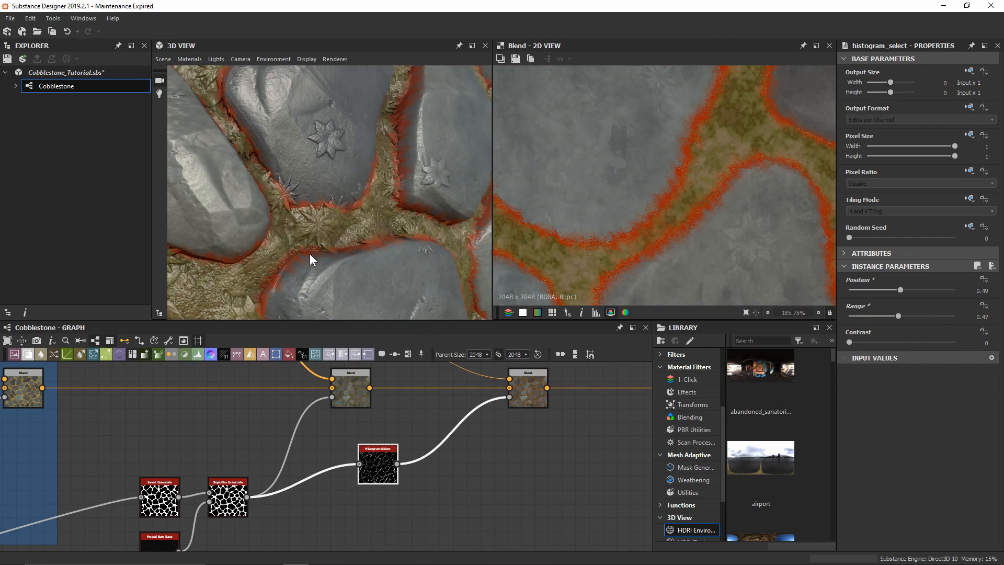
# Step: Change the red Uniform Color to a dark brown with saturation 0.45 and value 0.27, and check the stone edges in the 3D preview
pyautogui.moveTo(481, 381); pyautogui.dragTo(443, 451, button='middle')
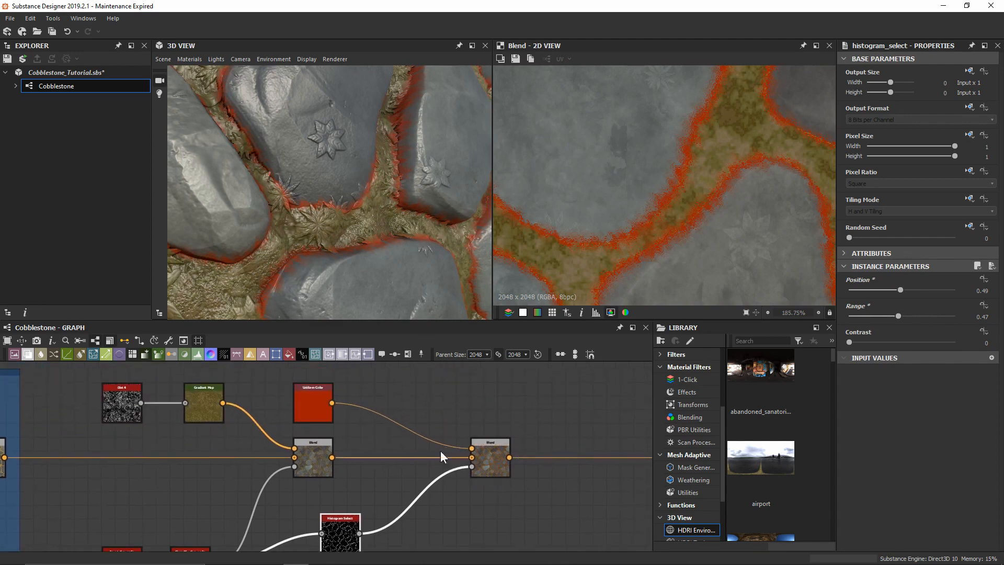
pyautogui.click(306, 418)
pyautogui.click(864, 308)
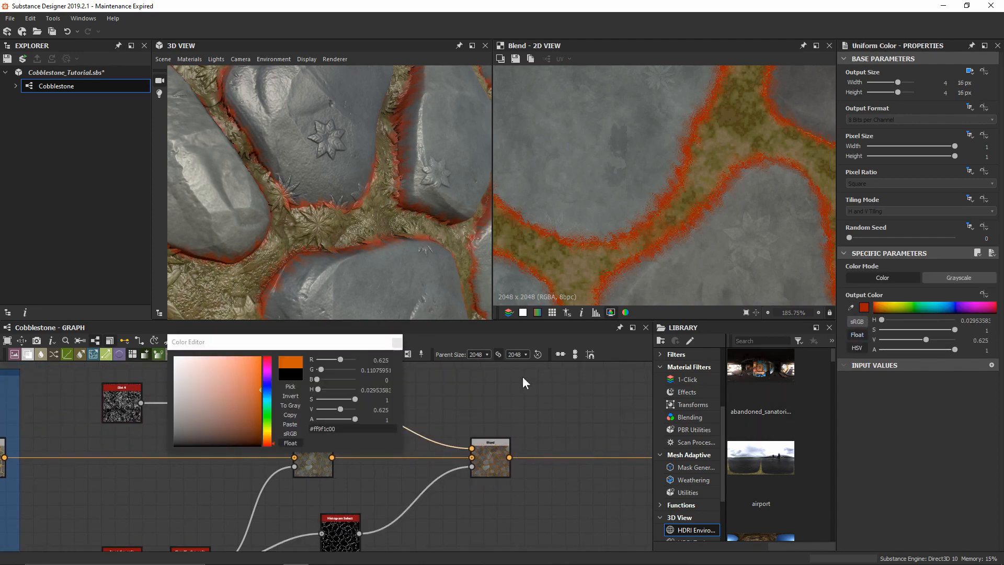
pyautogui.moveTo(346, 399); pyautogui.dragTo(325, 407)
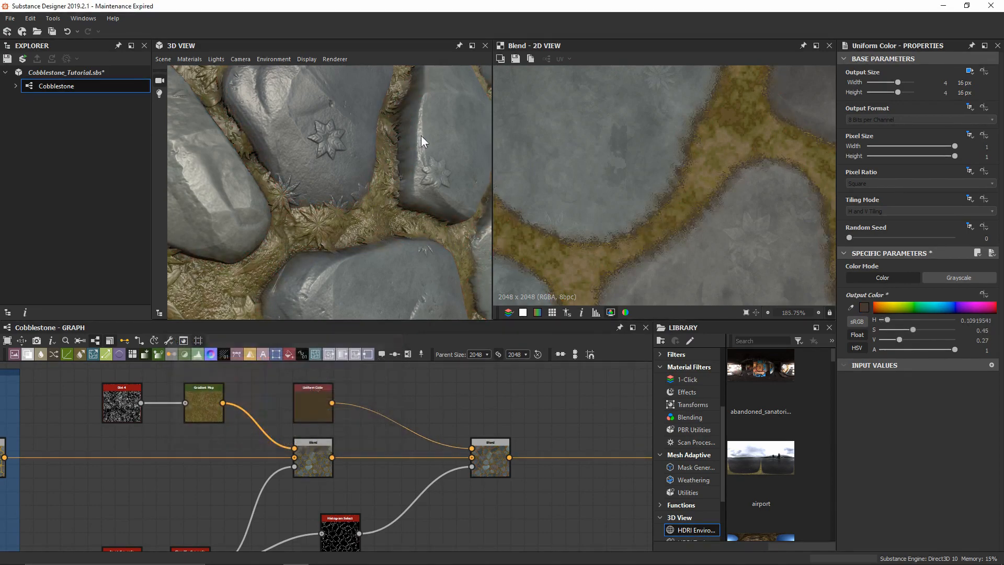
pyautogui.moveTo(421, 136); pyautogui.dragTo(422, 246, button='right')
pyautogui.moveTo(422, 254); pyautogui.dragTo(374, 242)
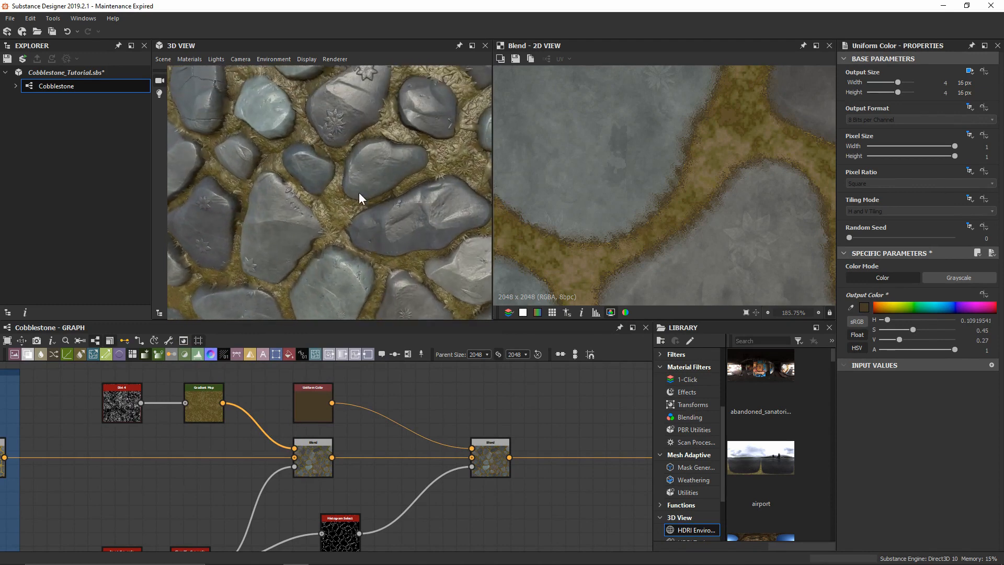
pyautogui.moveTo(359, 193); pyautogui.dragTo(328, 185)
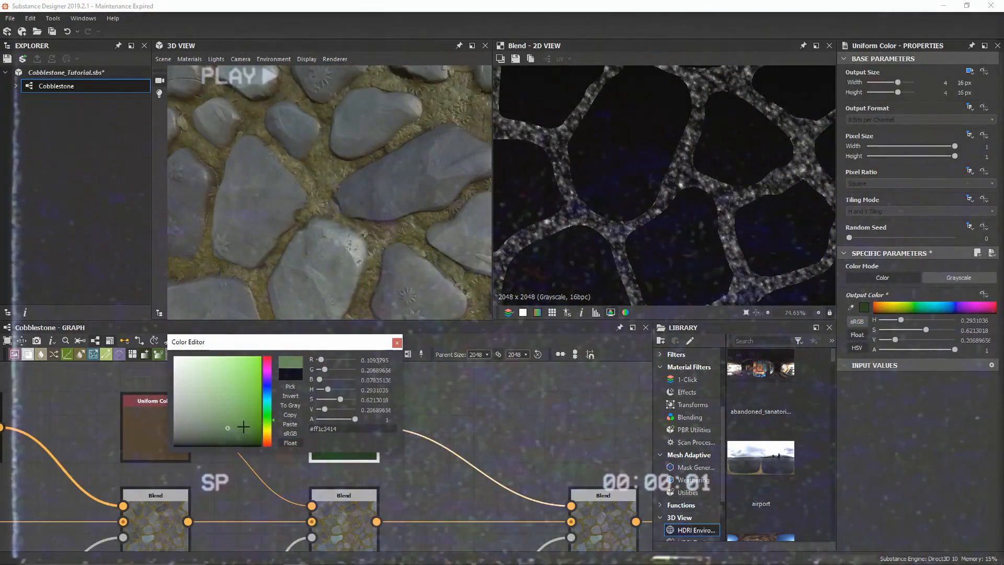
pyautogui.moveTo(272, 423)
pyautogui.mouseDown()
pyautogui.moveTo(273, 437)
pyautogui.moveTo(272, 424)
pyautogui.mouseUp()
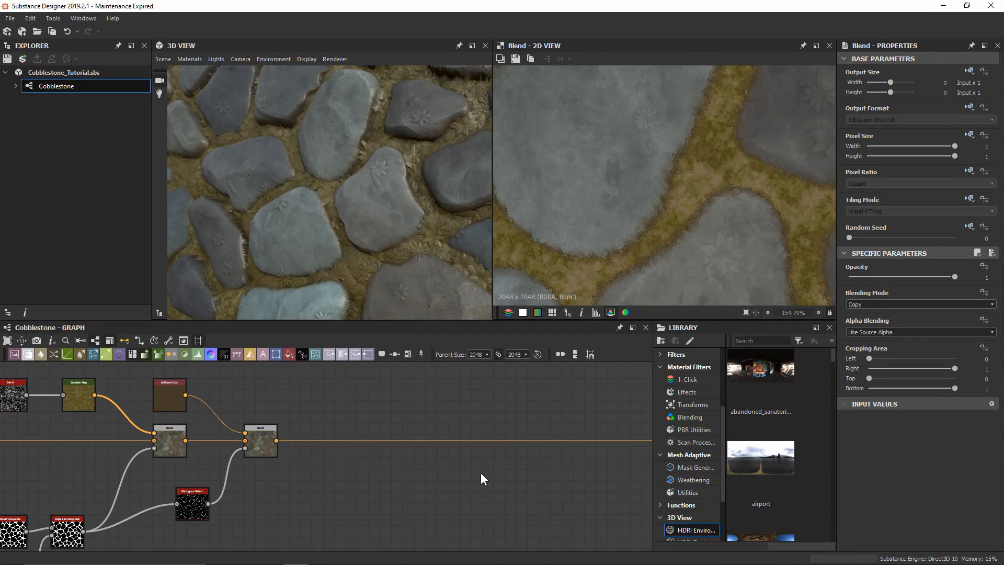
# Step: Insert another Blend node into the base colour chain after the brown edge Blend
pyautogui.click(418, 440)
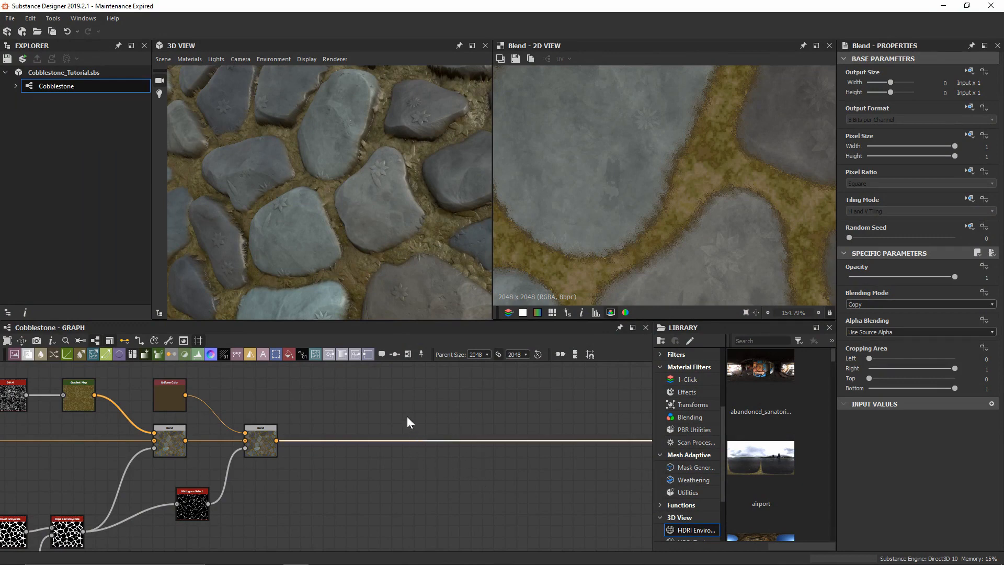
pyautogui.rightClick(407, 416)
pyautogui.press('Escape')
pyautogui.hotkey('ctrl', 'v')
pyautogui.scroll(2, 331, 479)
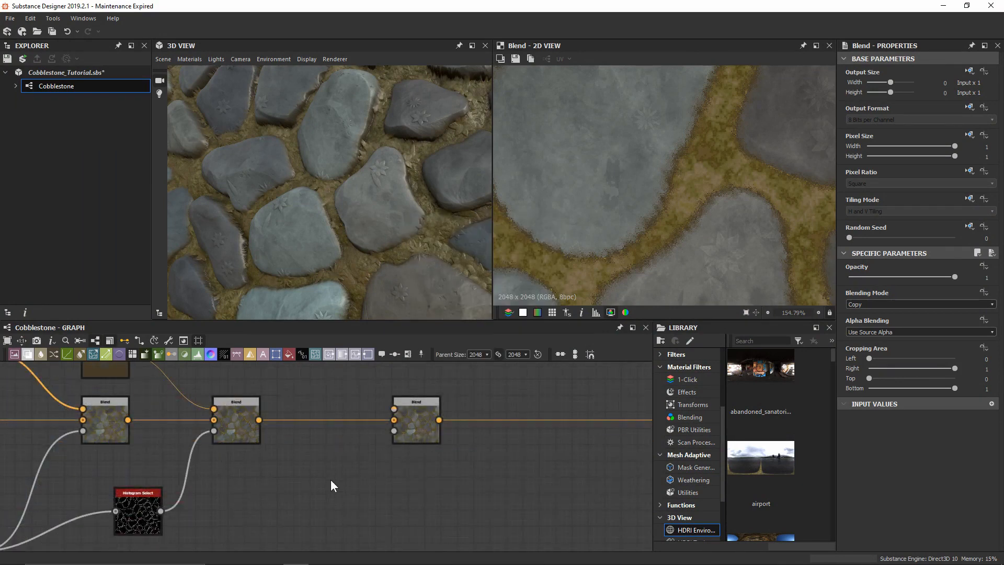
# Step: Add a Dirt 3 noise node, inspect its pattern in the 2D view and place it below the Histogram Select
pyautogui.press('space')
pyautogui.write('dirt')
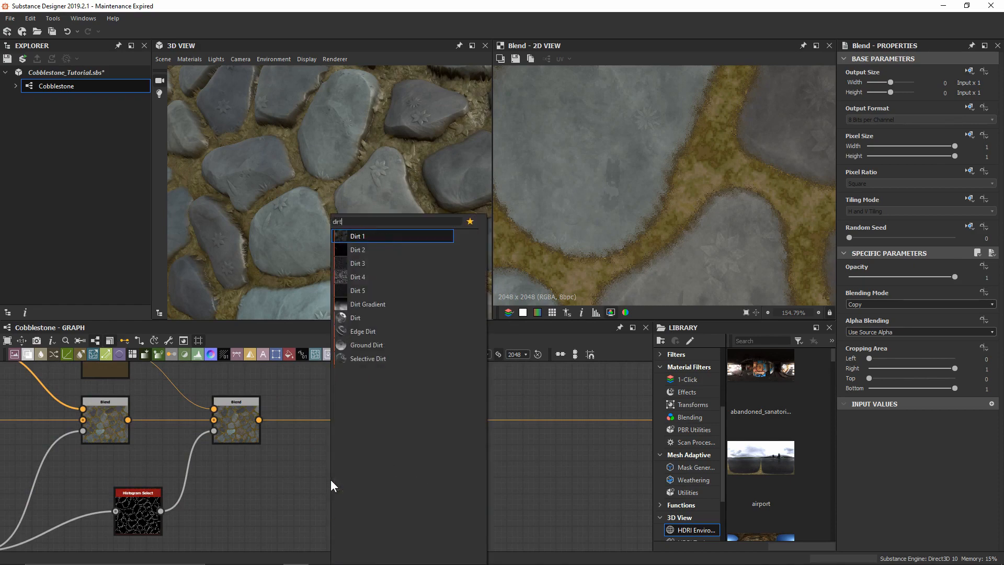
pyautogui.press('Down')
pyautogui.press('Down')
pyautogui.press('Return')
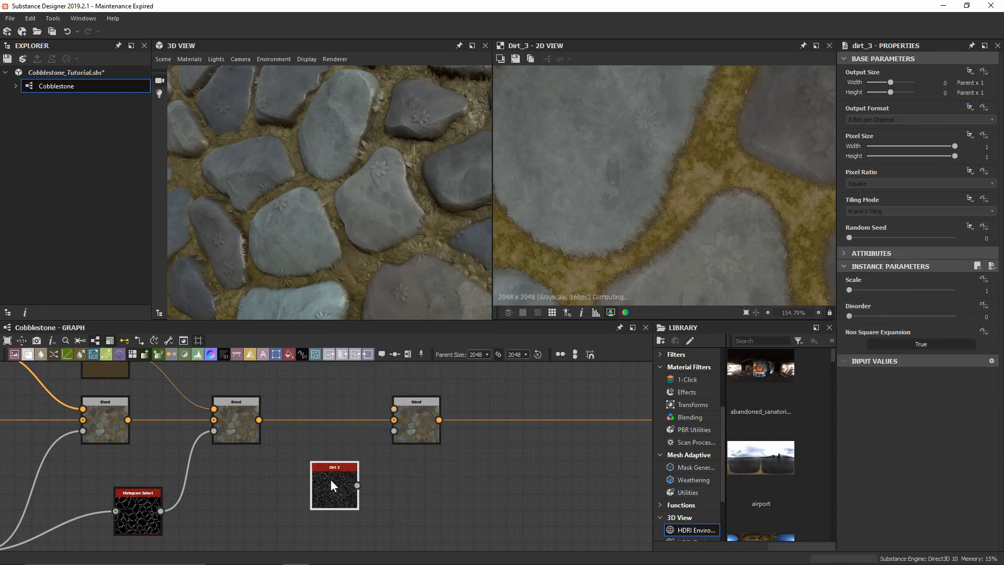
pyautogui.scroll(2, 603, 171)
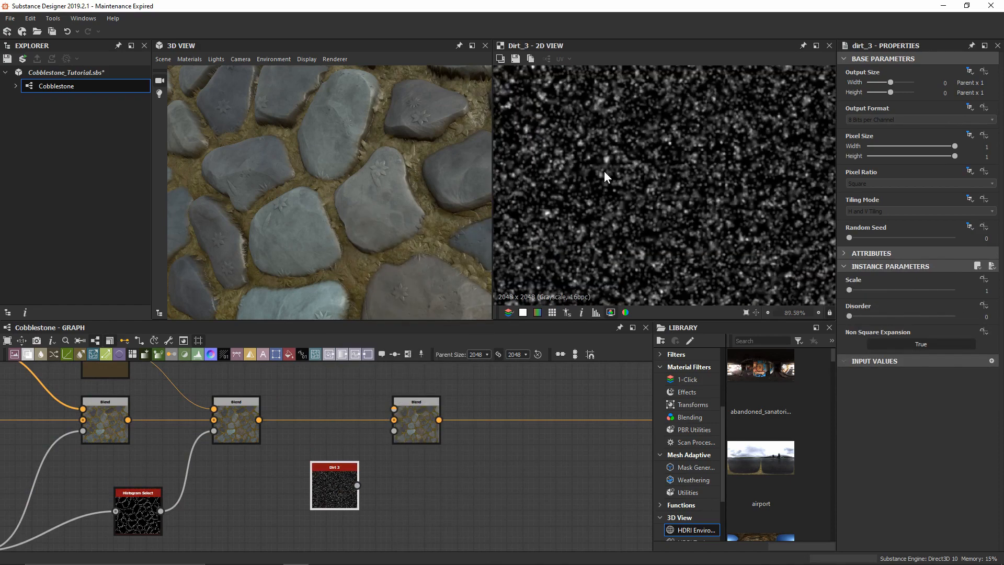
pyautogui.moveTo(592, 252); pyautogui.dragTo(666, 185, button='middle')
pyautogui.moveTo(324, 491); pyautogui.dragTo(492, 377, button='middle')
pyautogui.moveTo(492, 377); pyautogui.dragTo(222, 504)
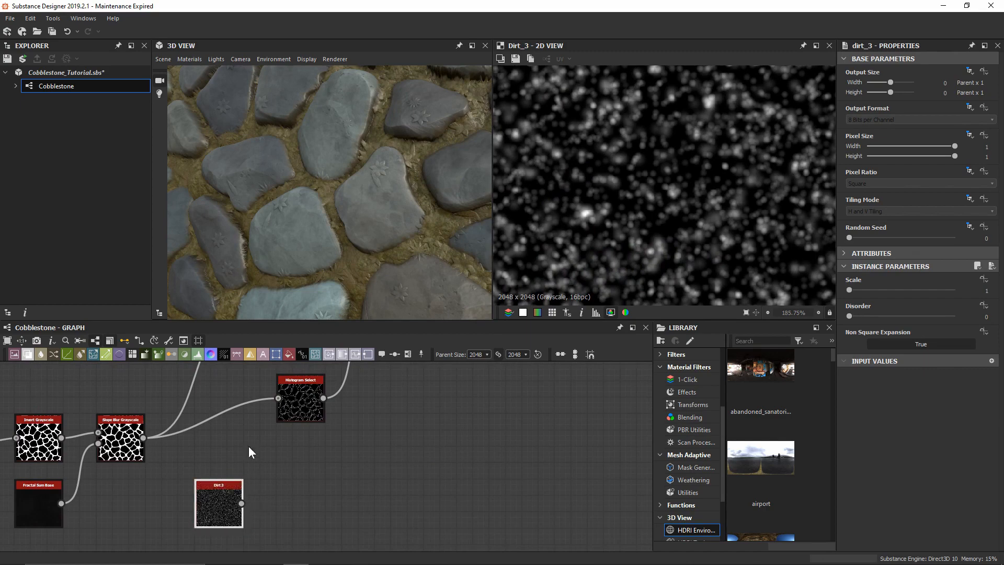
# Step: Add a Slope Blur Grayscale after Dirt 3 and connect Fractal Sum Base to its slope input
pyautogui.moveTo(249, 446); pyautogui.dragTo(338, 465, button='middle')
pyautogui.press('space')
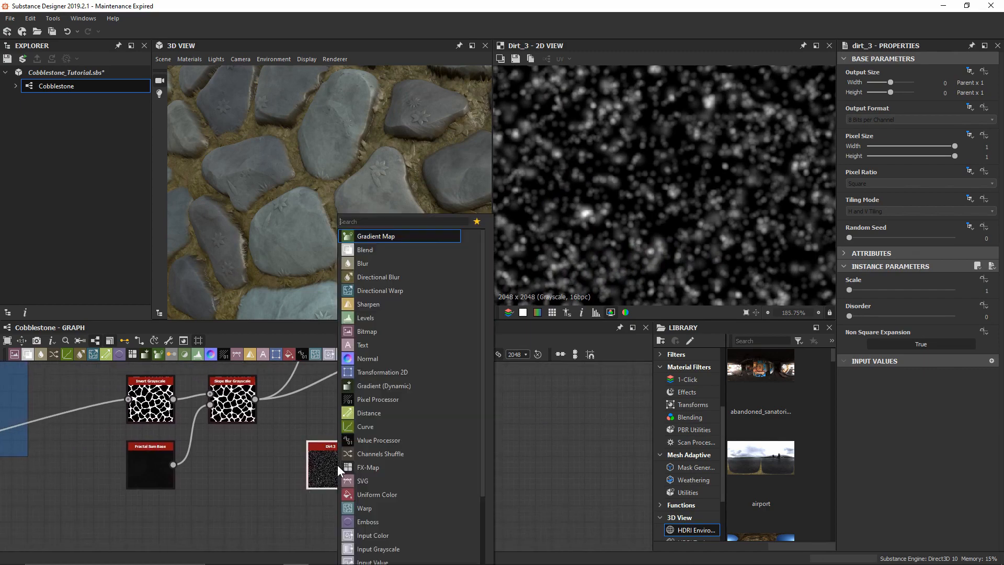
pyautogui.write('sloe')
pyautogui.press('BackSpace')
pyautogui.write('pe')
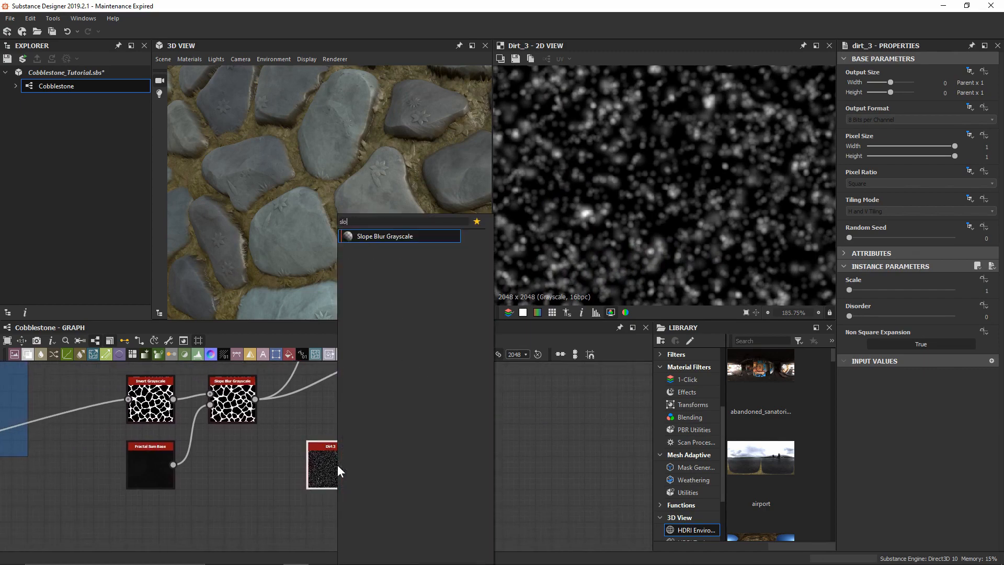
pyautogui.press('Return')
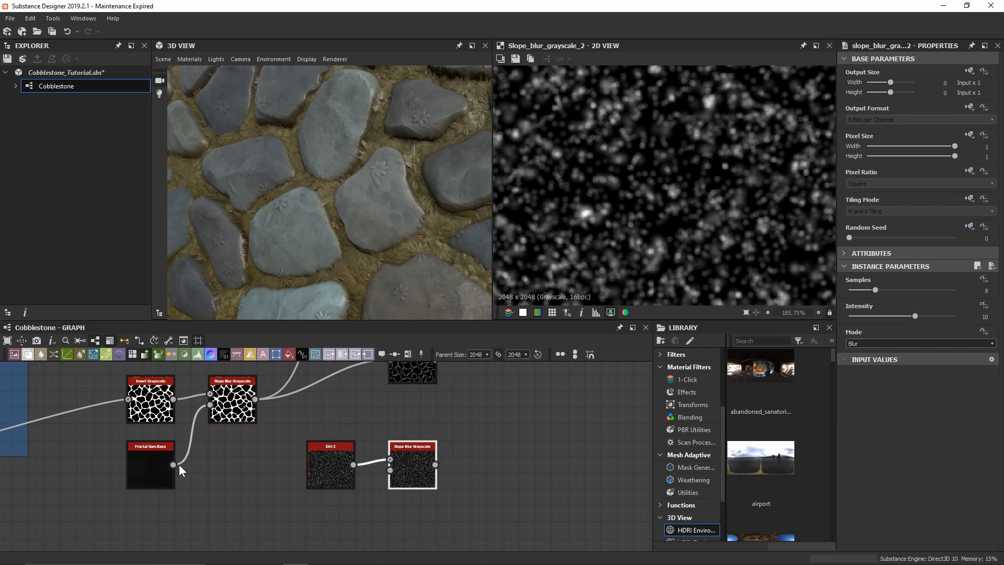
pyautogui.moveTo(173, 464); pyautogui.dragTo(394, 457)
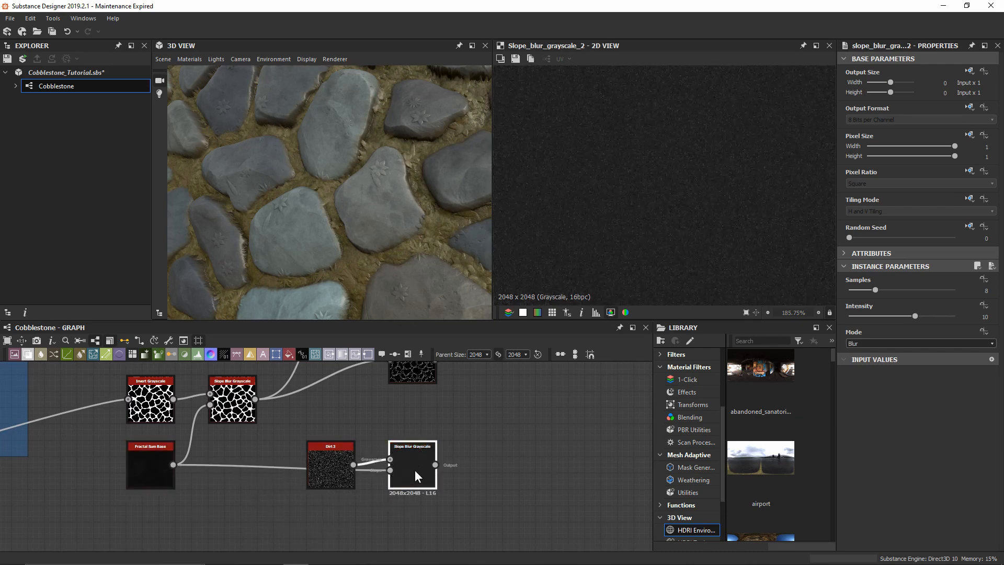
# Step: Set the new Slope Blur Grayscale to 32 samples, intensity 0.55 and Max mode
pyautogui.moveTo(889, 290); pyautogui.dragTo(956, 290)
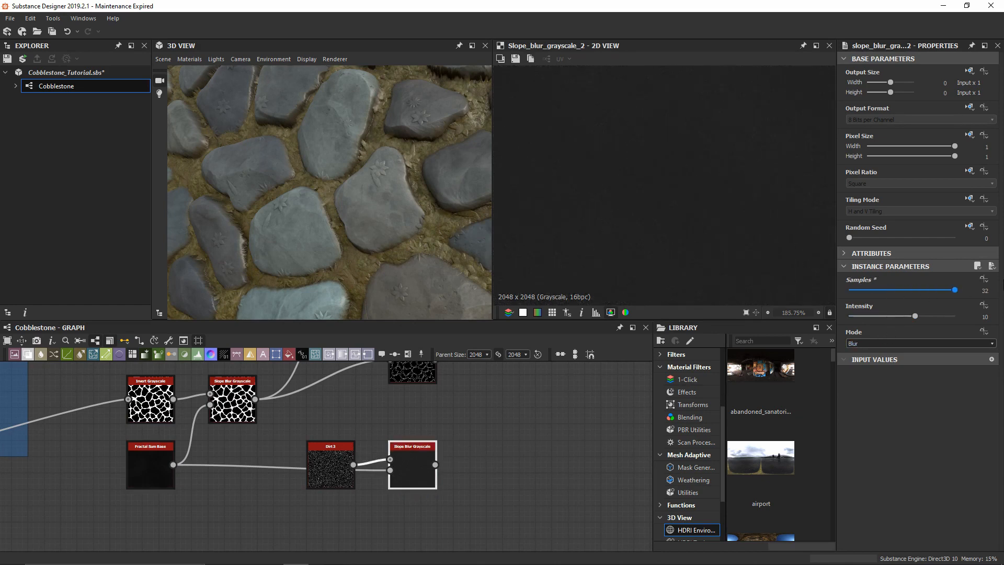
pyautogui.moveTo(884, 315); pyautogui.dragTo(855, 316)
pyautogui.moveTo(855, 316); pyautogui.dragTo(852, 315)
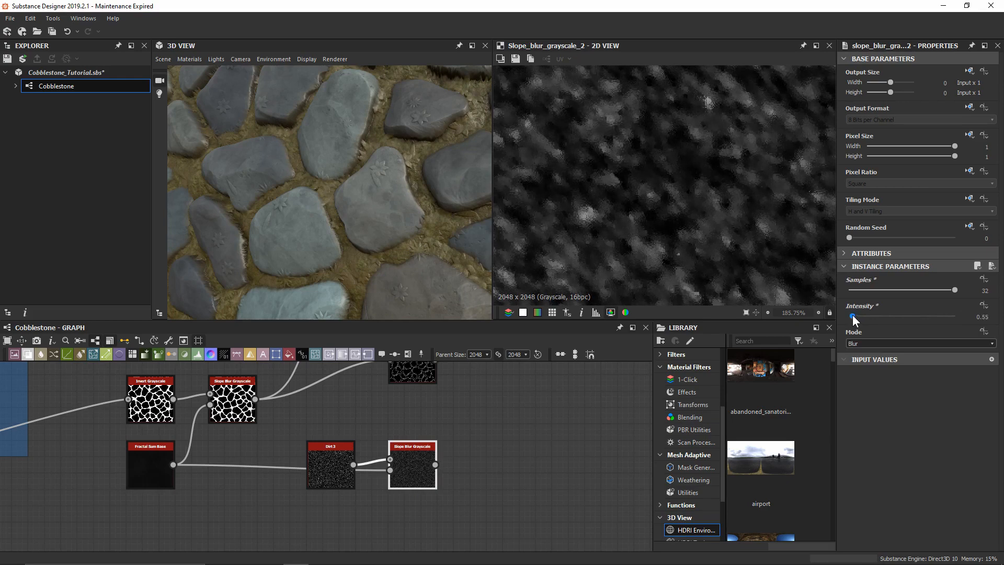
pyautogui.scroll(-2, 867, 343)
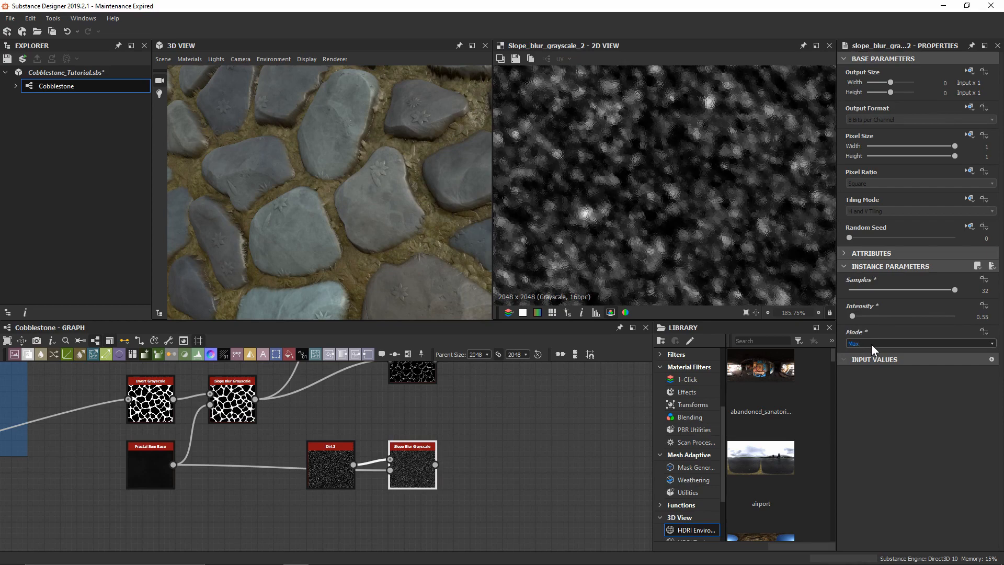
# Step: Set the disorder of the Dirt 3 node to 0.62
pyautogui.click(327, 477)
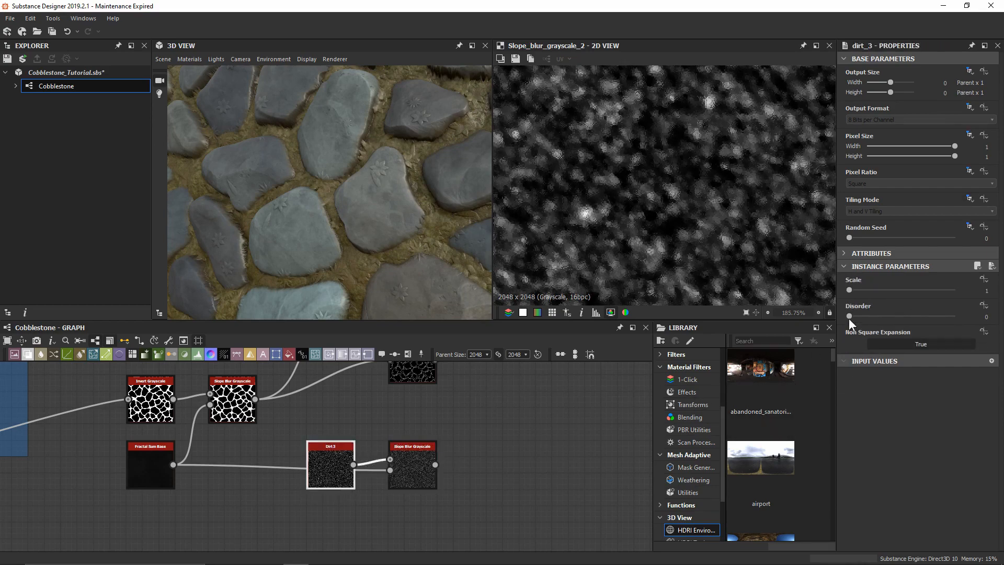
pyautogui.moveTo(851, 293); pyautogui.dragTo(914, 316)
pyautogui.scroll(-3, 479, 498)
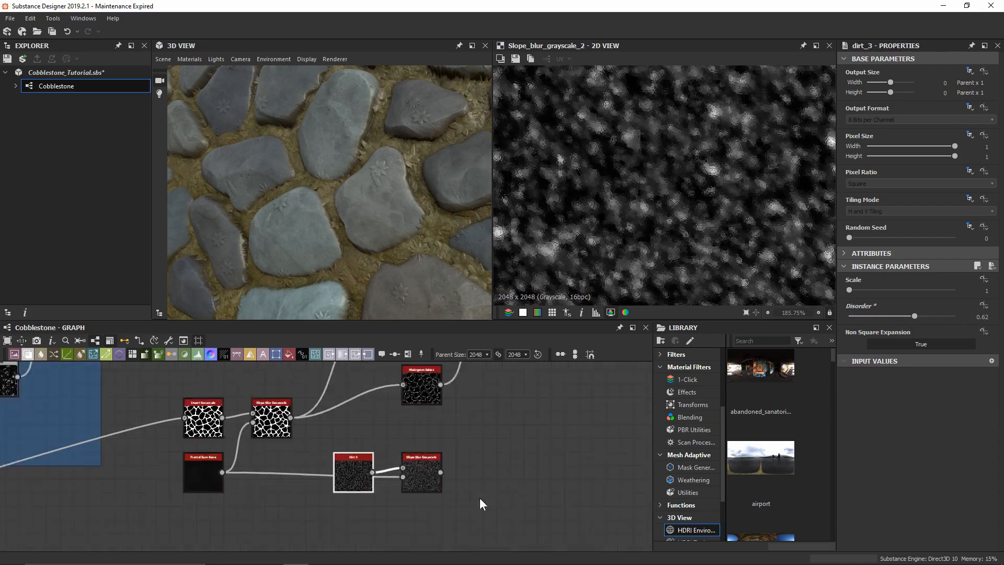
# Step: Move Dirt 3 and its Slope Blur Grayscale under the blend chain and connect the blur to the last Blend's mask input
pyautogui.moveTo(495, 456); pyautogui.dragTo(370, 476, button='middle')
pyautogui.moveTo(242, 528); pyautogui.dragTo(419, 440)
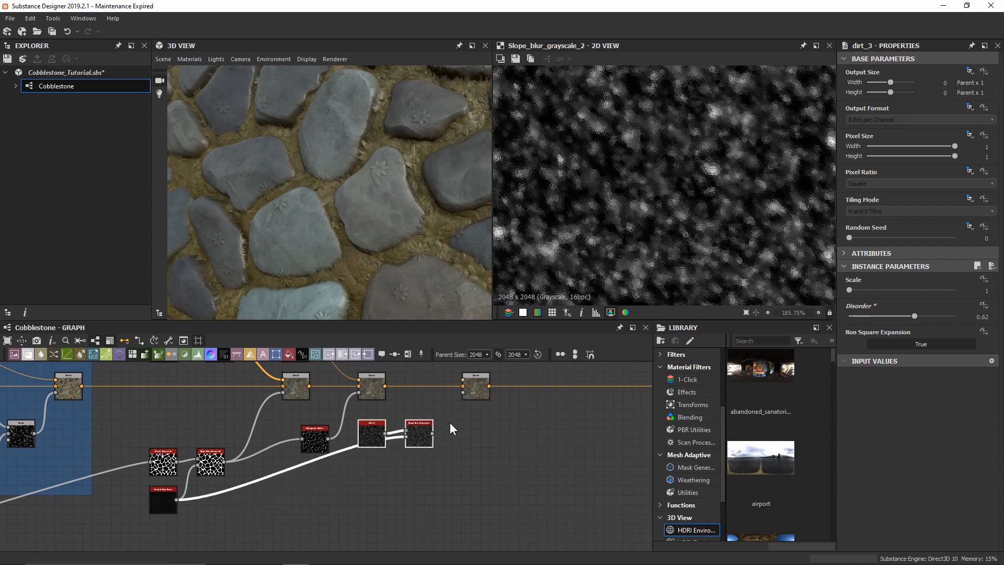
pyautogui.moveTo(450, 422); pyautogui.dragTo(388, 495, button='middle')
pyautogui.scroll(4, 386, 497)
pyautogui.moveTo(355, 510); pyautogui.dragTo(418, 430)
# Step: Duplicate the dark brown Uniform Color, place it above the second Blend and connect it to the last Blend's foreground input
pyautogui.moveTo(196, 384); pyautogui.dragTo(293, 453, button='middle')
pyautogui.click(173, 423)
pyautogui.hotkey('ctrl', 'c')
pyautogui.hotkey('ctrl', 'v')
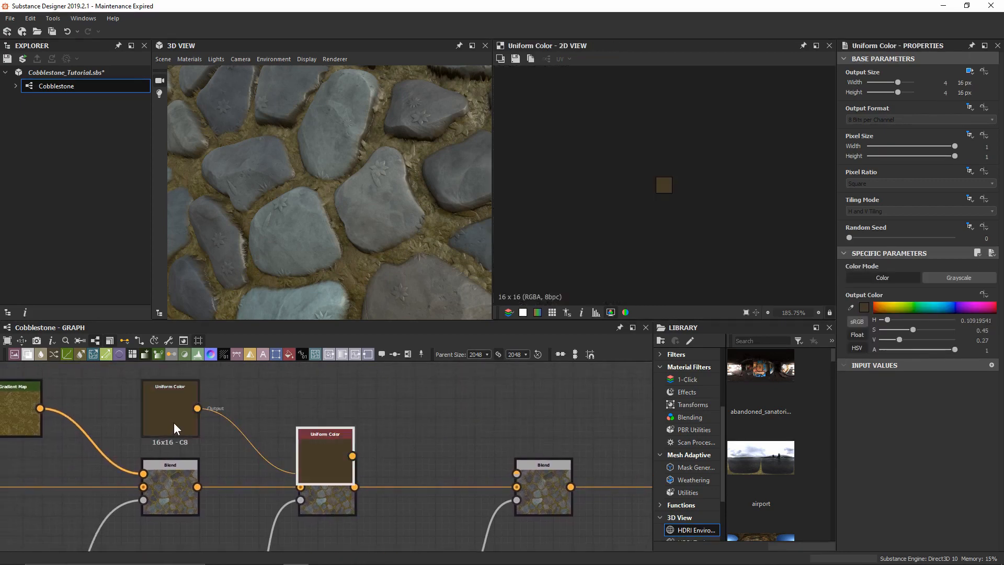
pyautogui.moveTo(330, 460); pyautogui.dragTo(328, 406)
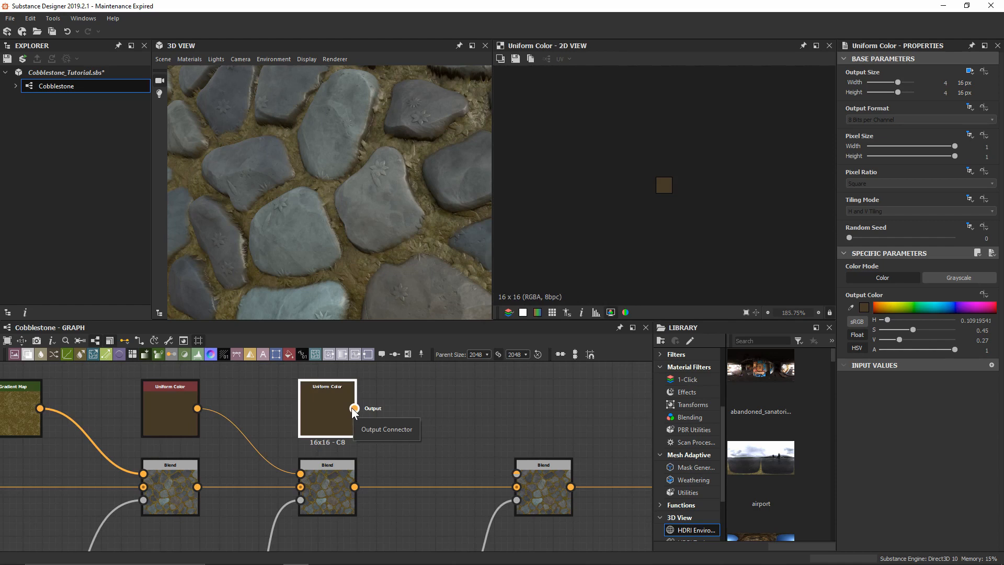
pyautogui.moveTo(355, 408); pyautogui.dragTo(509, 469)
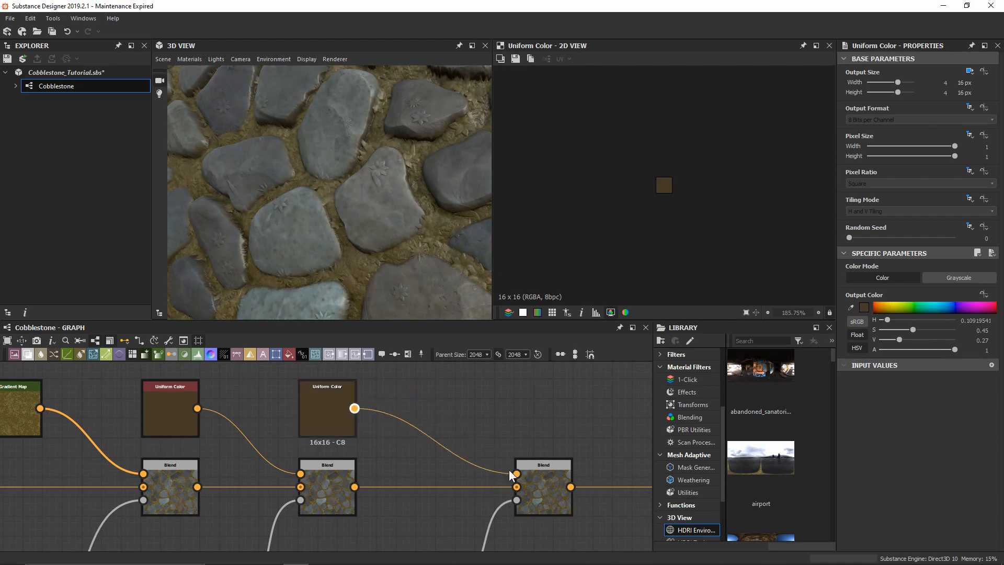
pyautogui.click(466, 390)
# Step: Set the duplicated Uniform Color to a saturated dark red and inspect the mask's coverage on the stones in the 3D view
pyautogui.moveTo(335, 252); pyautogui.dragTo(394, 192)
pyautogui.scroll(3, 398, 184)
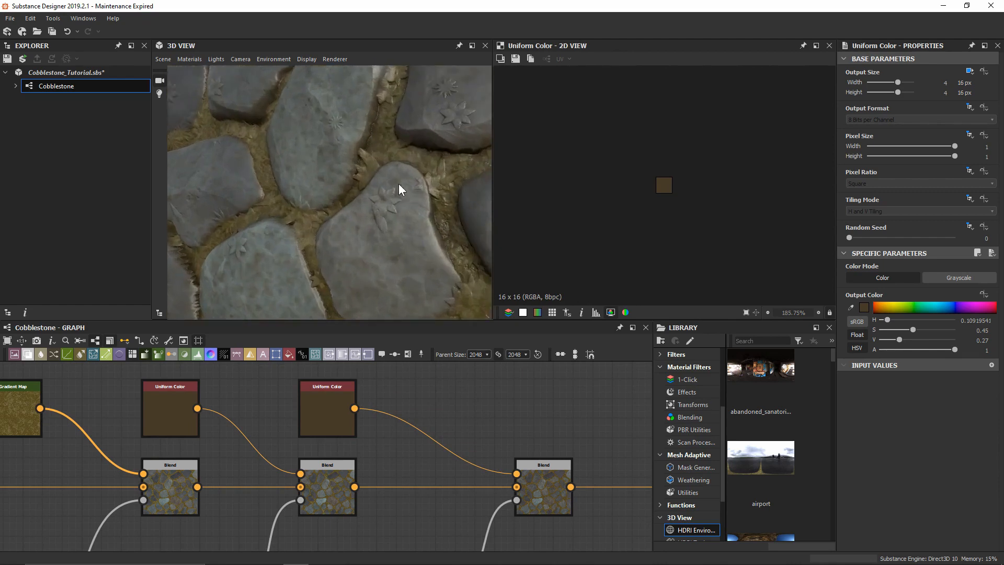
pyautogui.moveTo(398, 183); pyautogui.dragTo(379, 183, button='middle')
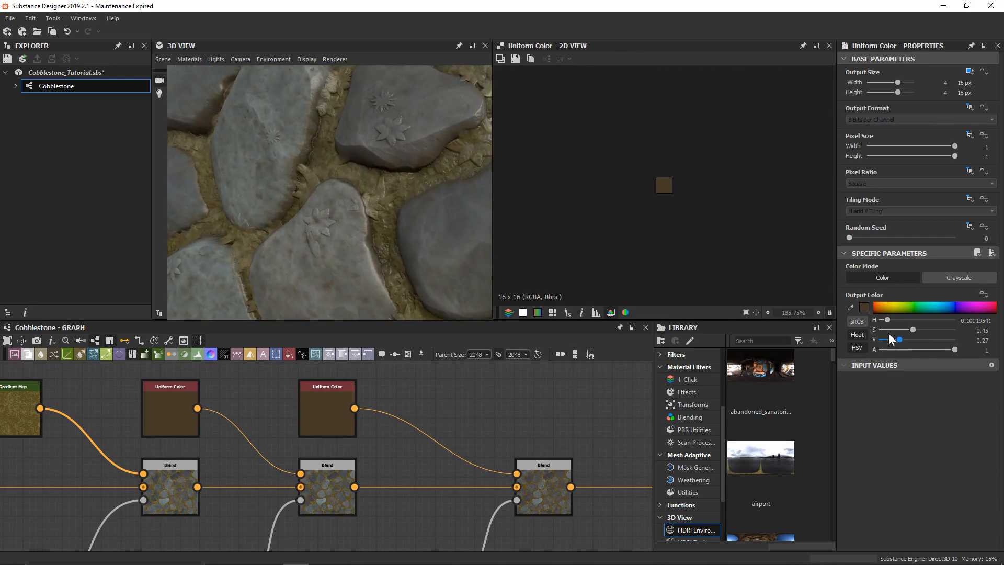
pyautogui.click(876, 311)
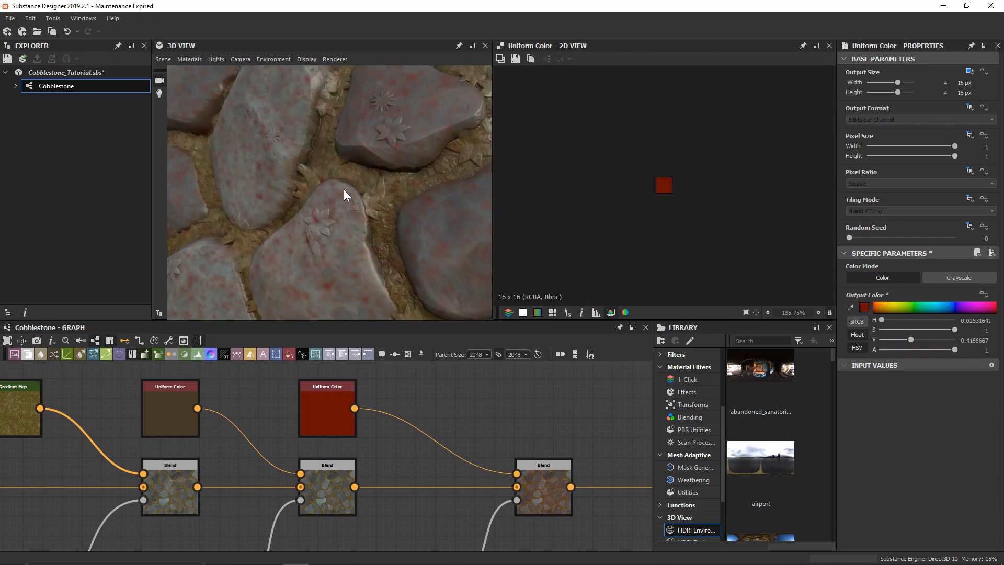
pyautogui.moveTo(343, 189); pyautogui.dragTo(340, 222)
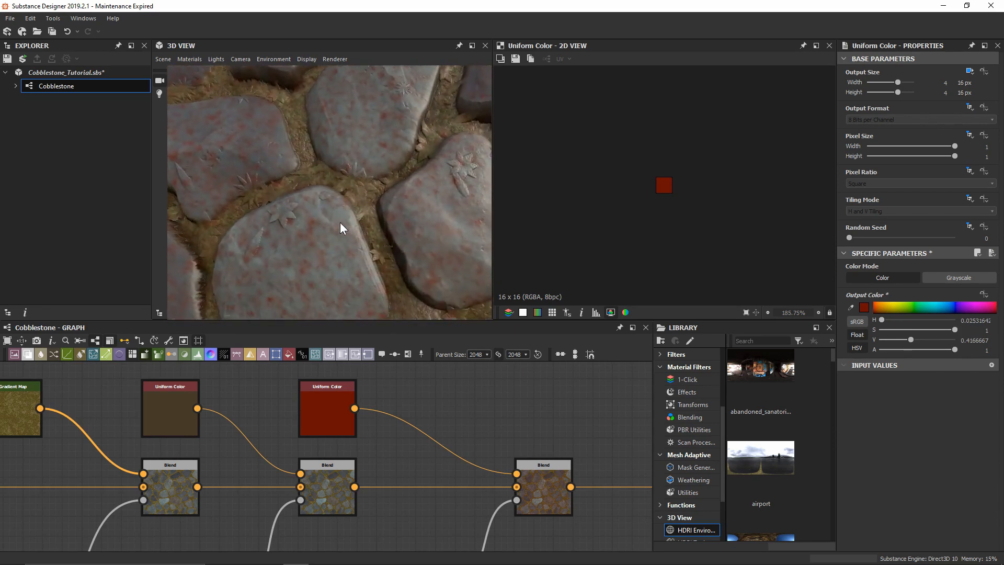
pyautogui.moveTo(311, 121); pyautogui.dragTo(289, 245)
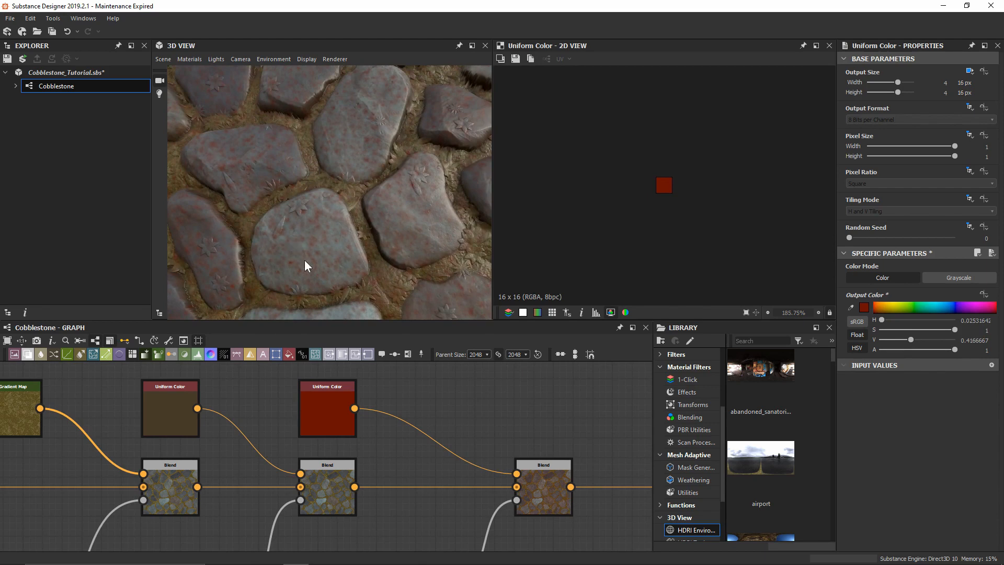
# Step: Reposition Dirt 3 and its Slope Blur Grayscale below the Histogram Select and insert a Blend after the blur
pyautogui.scroll(-4, 464, 463)
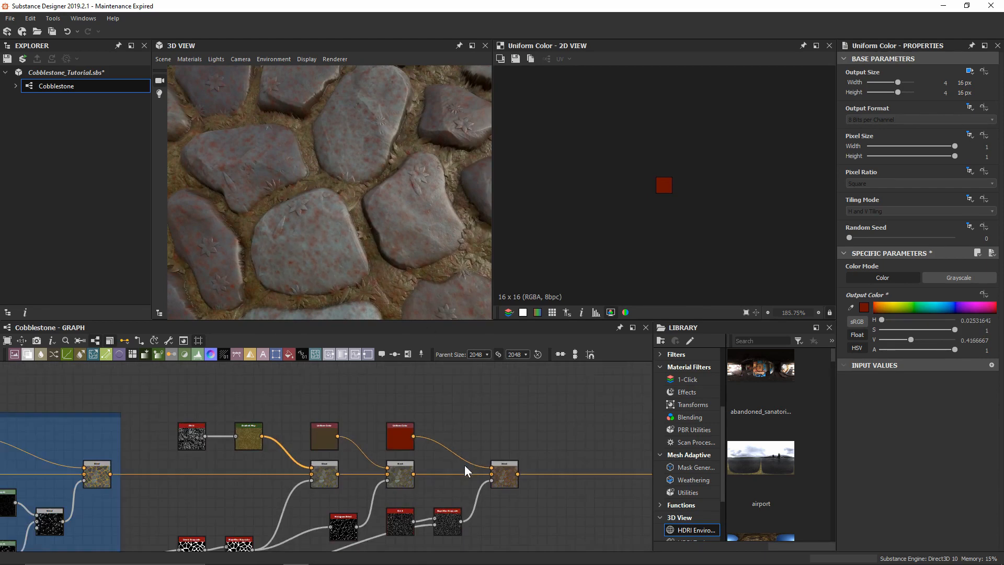
pyautogui.moveTo(344, 494); pyautogui.dragTo(347, 395, button='middle')
pyautogui.moveTo(411, 444); pyautogui.dragTo(389, 480)
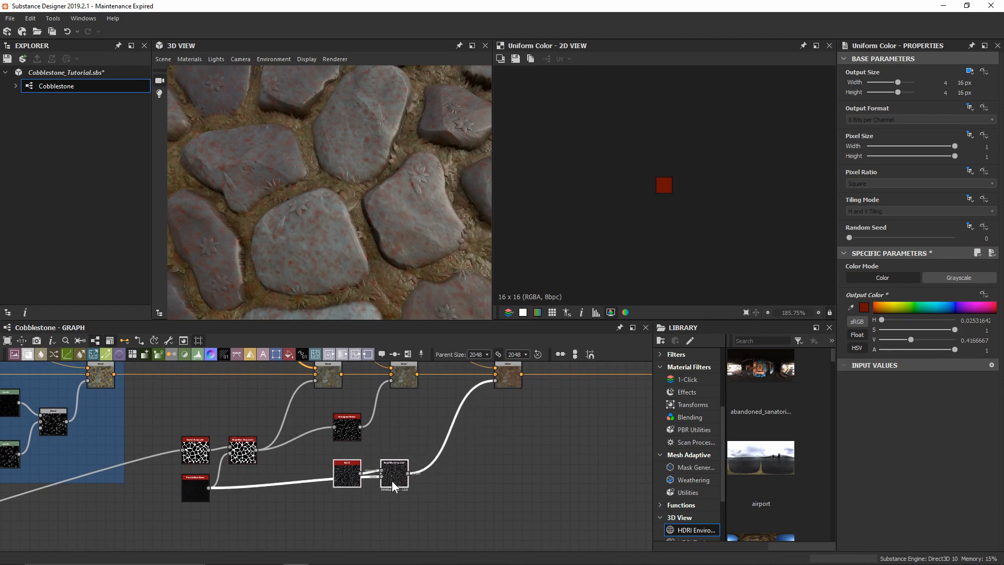
pyautogui.click(393, 506)
pyautogui.click(397, 472)
pyautogui.press('space')
pyautogui.write('blend')
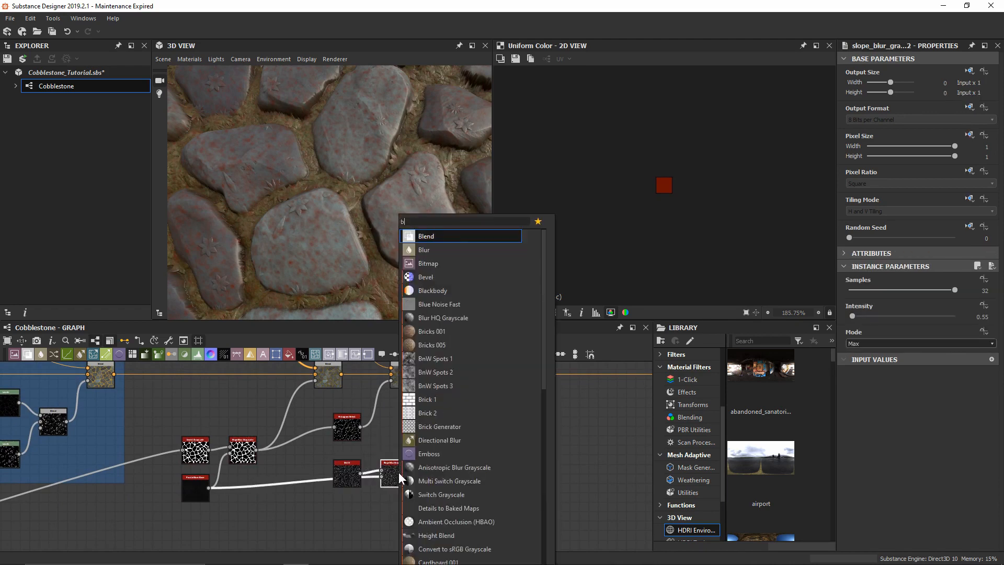
pyautogui.press('Return')
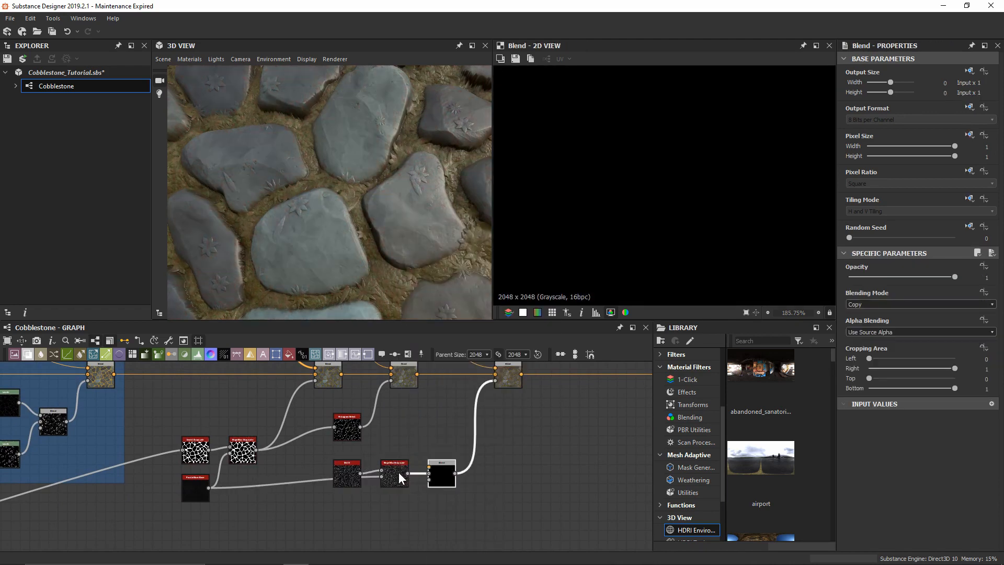
# Step: Connect the height mask that feeds Invert Grayscale to the foreground input of the new Blend
pyautogui.doubleClick(184, 453)
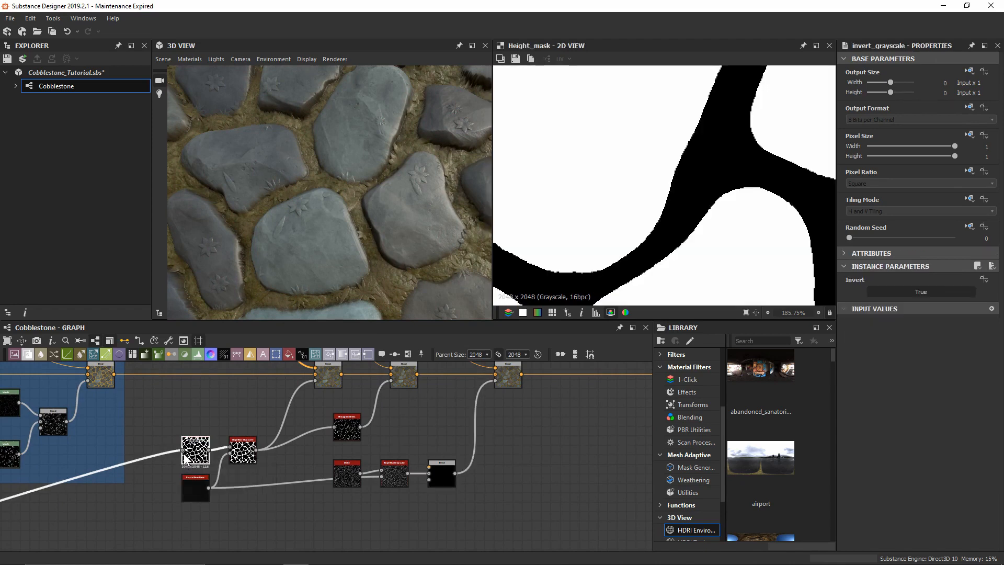
pyautogui.keyDown('ctrl'); pyautogui.moveTo(182, 450); pyautogui.dragTo(438, 468); pyautogui.keyUp('ctrl')
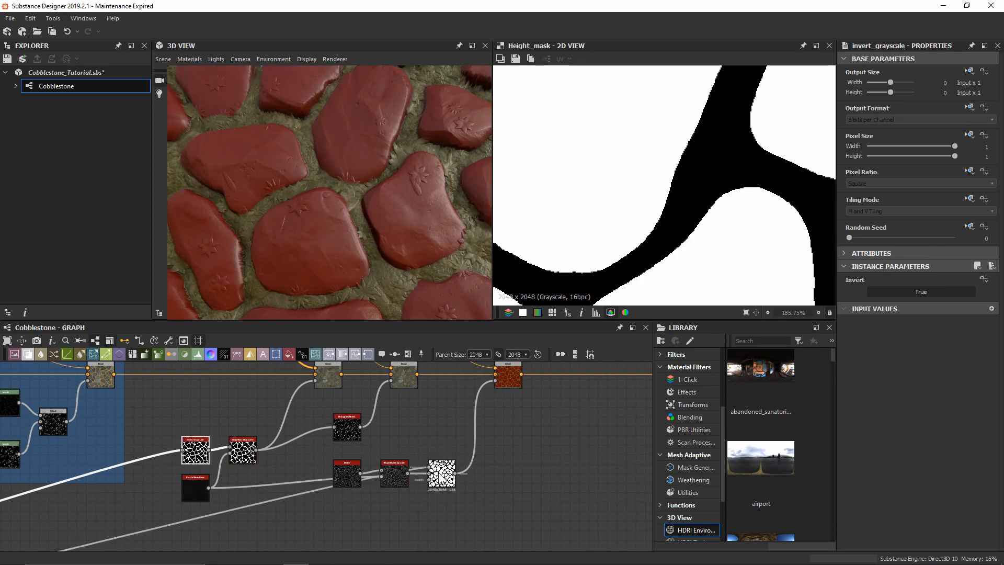
pyautogui.scroll(4, 438, 473)
# Step: Try Multiply on the new Blend, set its blending mode to Subtract and check the mask in the 2D and 3D views
pyautogui.doubleClick(440, 480)
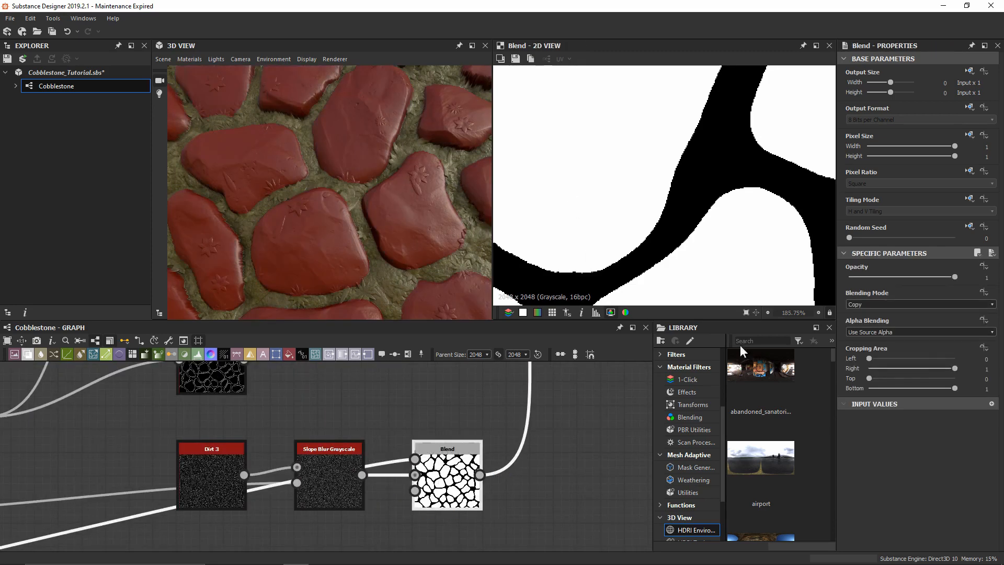
pyautogui.click(871, 304)
pyautogui.click(865, 329)
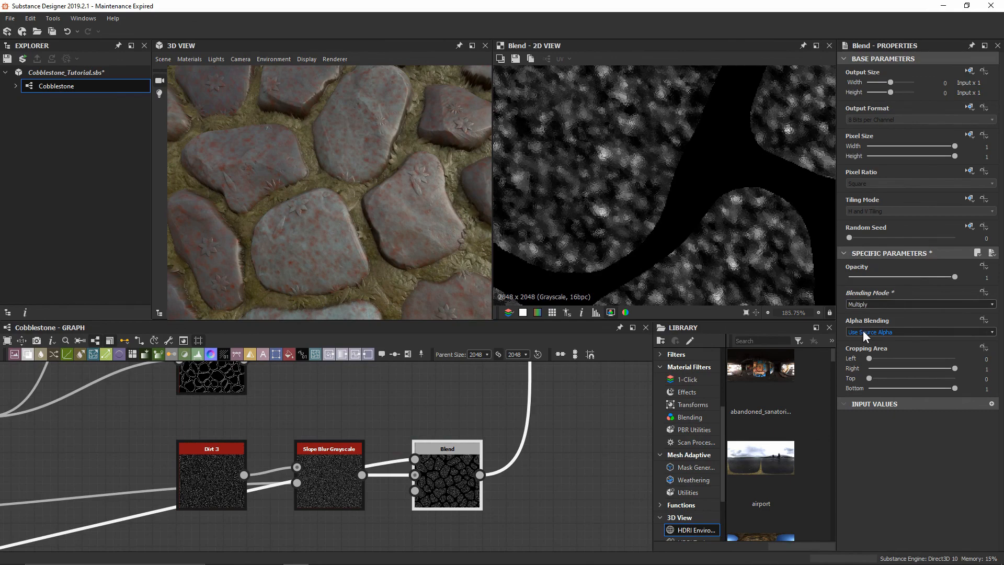
pyautogui.click(864, 302)
pyautogui.click(865, 325)
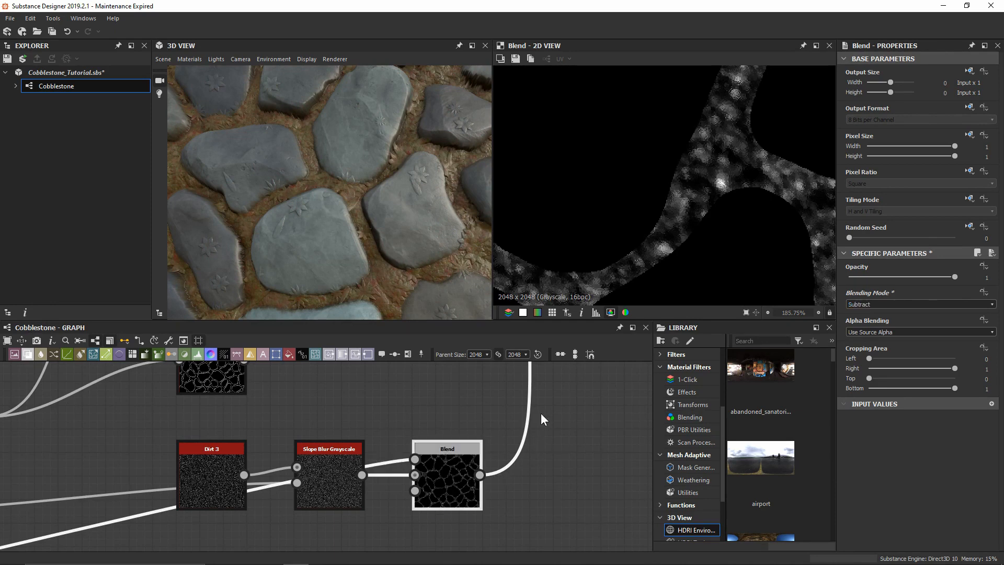
pyautogui.scroll(-5, 654, 186)
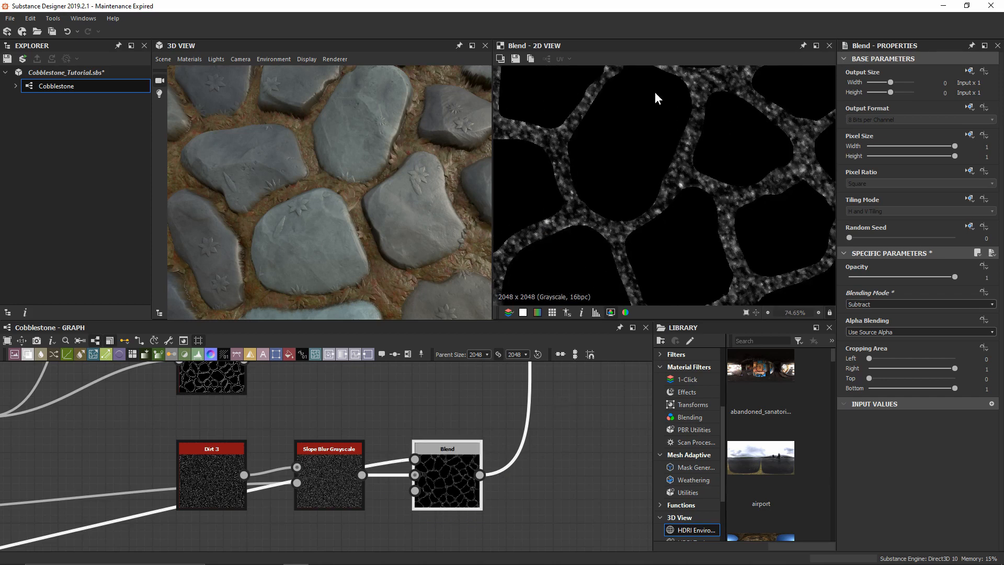
pyautogui.moveTo(405, 217); pyautogui.dragTo(341, 187)
# Step: Recolour the red Uniform Color to a dark green, about H 0.25, S 0.62, V 0.21, and inspect the dirt up close
pyautogui.scroll(-4, 584, 401)
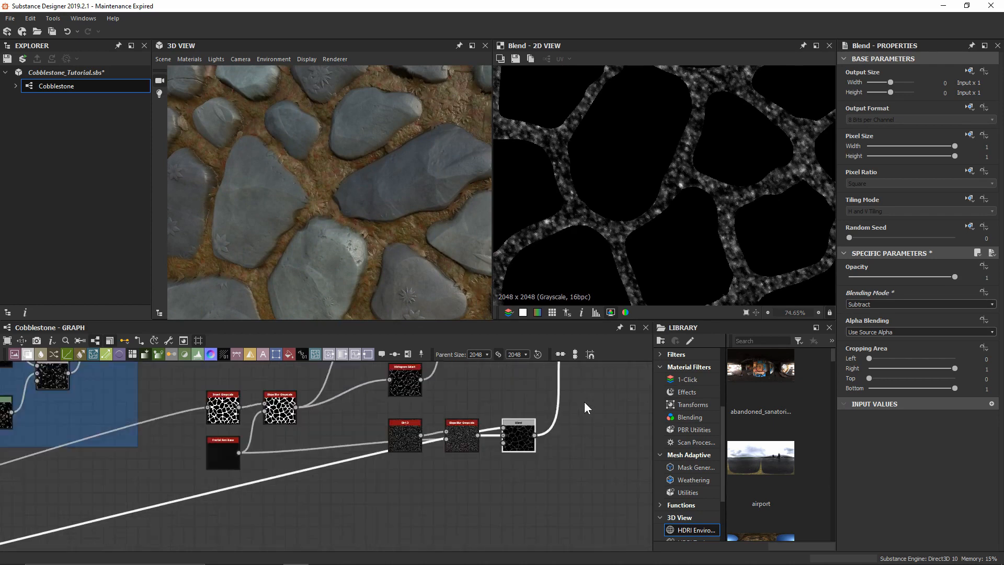
pyautogui.moveTo(578, 400); pyautogui.dragTo(467, 474, button='middle')
pyautogui.scroll(1, 450, 441)
pyautogui.moveTo(405, 393); pyautogui.dragTo(401, 452, button='middle')
pyautogui.scroll(3, 375, 447)
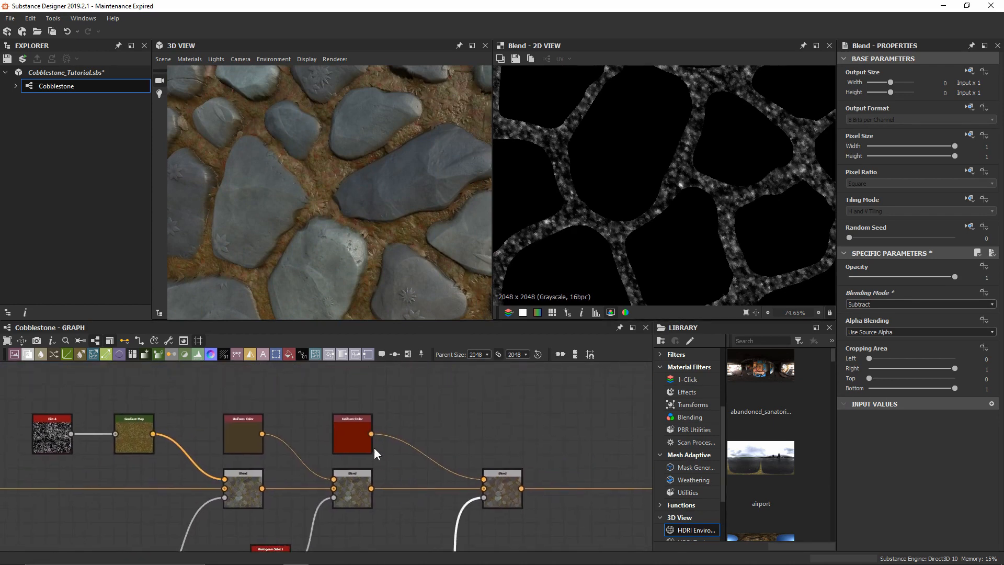
pyautogui.click(349, 427)
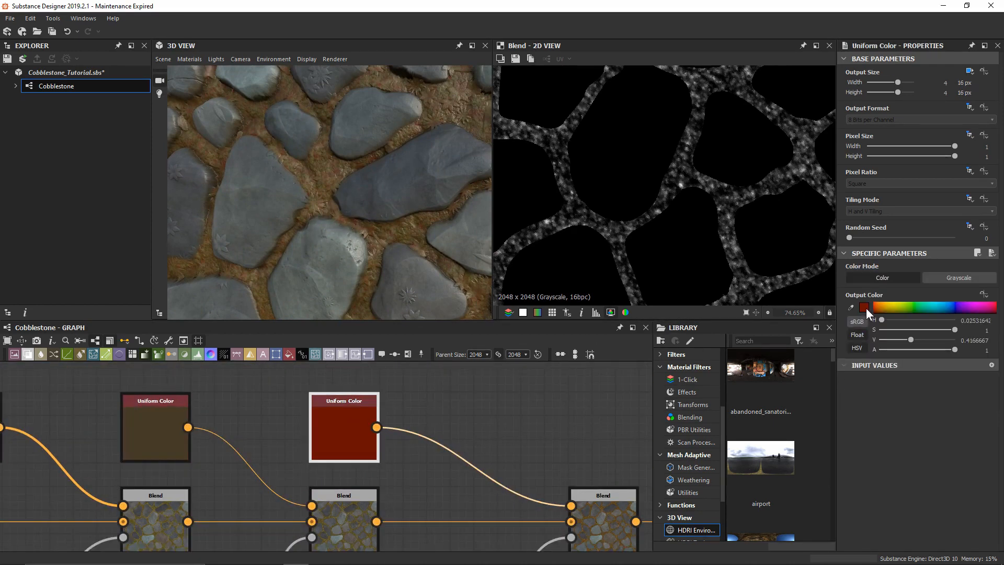
pyautogui.click(864, 308)
pyautogui.click(269, 419)
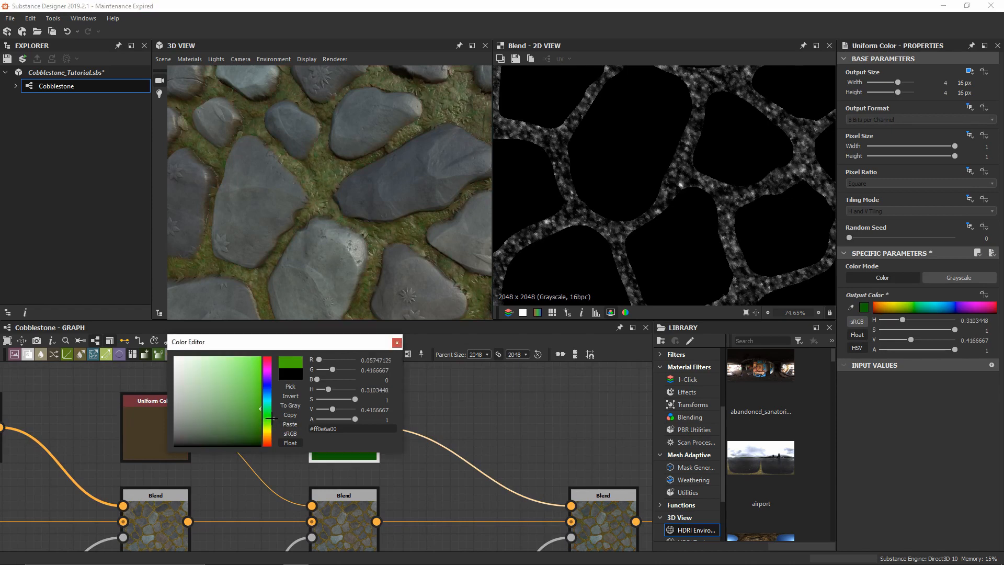
pyautogui.moveTo(271, 418)
pyautogui.mouseDown()
pyautogui.moveTo(262, 355)
pyautogui.moveTo(245, 417)
pyautogui.moveTo(228, 428)
pyautogui.moveTo(272, 424)
pyautogui.moveTo(274, 437)
pyautogui.moveTo(272, 424)
pyautogui.mouseUp()
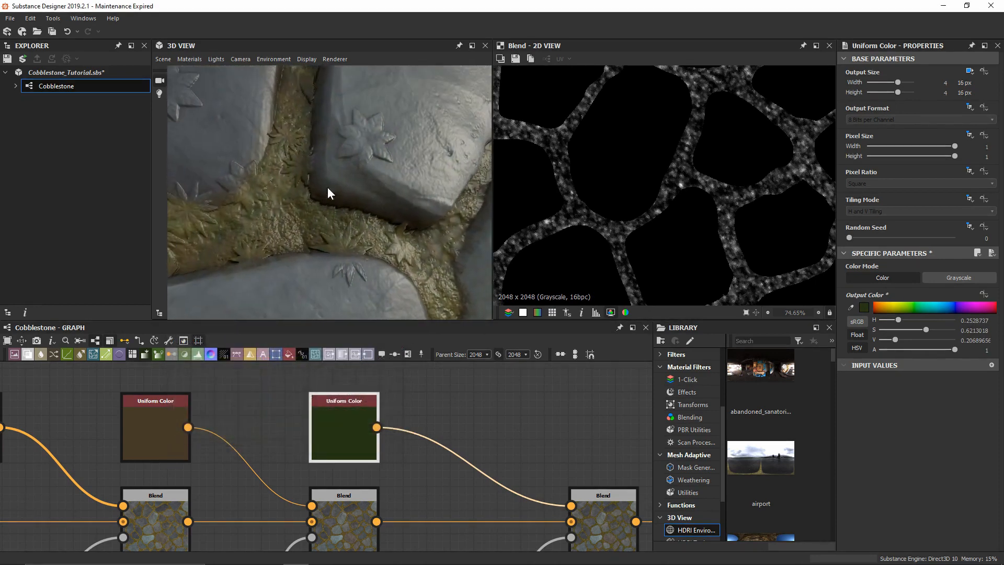
pyautogui.moveTo(296, 135); pyautogui.dragTo(303, 208, button='right')
pyautogui.moveTo(303, 208)
pyautogui.mouseDown()
pyautogui.moveTo(316, 209)
pyautogui.moveTo(262, 217)
pyautogui.mouseUp()
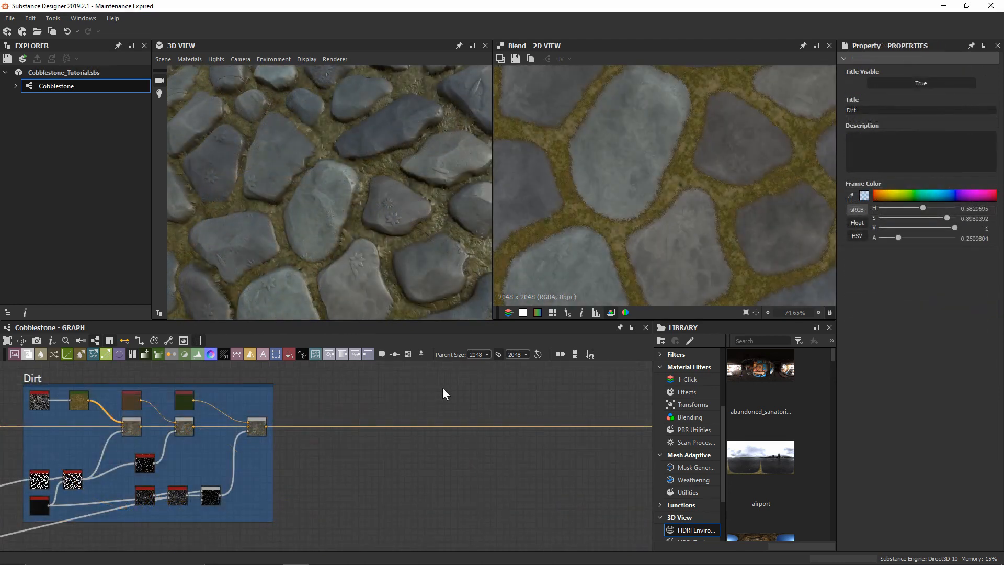
# Step: Locate the Shape Splatter node in the graph and add a Shape Splatter to Mask node beside it
pyautogui.moveTo(320, 204)
pyautogui.mouseDown()
pyautogui.moveTo(351, 206)
pyautogui.moveTo(335, 198)
pyautogui.mouseUp()
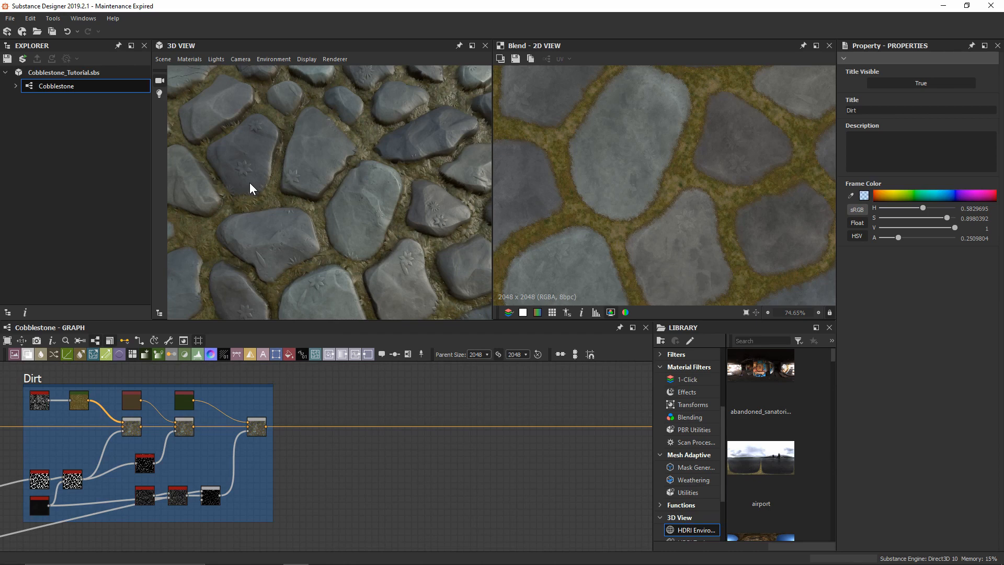
pyautogui.scroll(-3, 180, 460)
pyautogui.moveTo(180, 460); pyautogui.dragTo(204, 459, button='middle')
pyautogui.scroll(6, 205, 459)
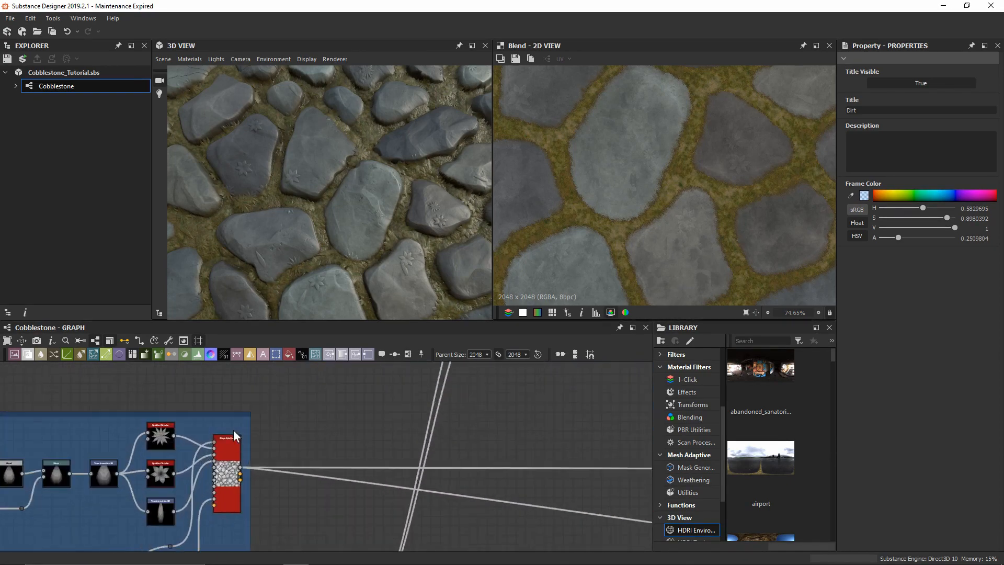
pyautogui.doubleClick(253, 424)
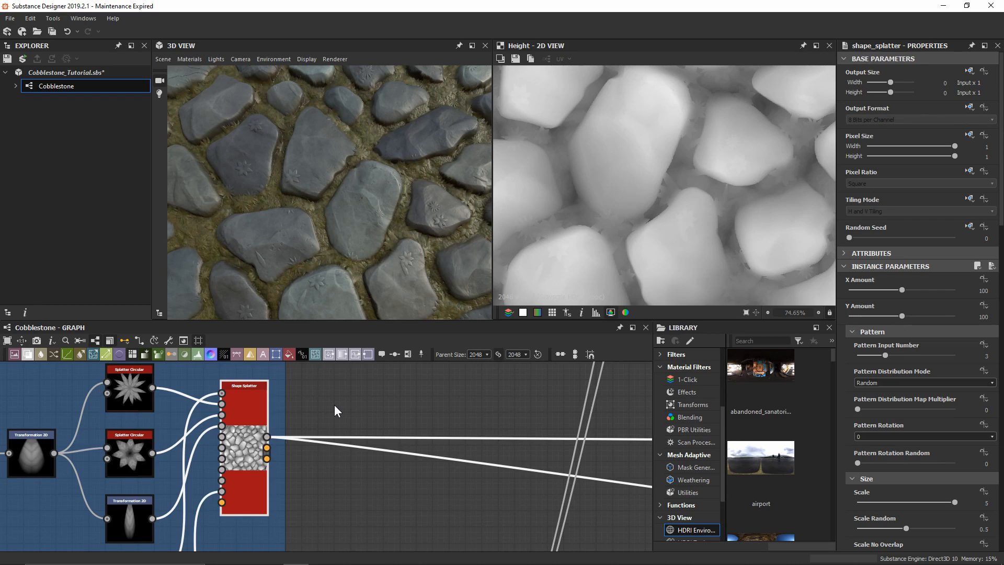
pyautogui.press('space')
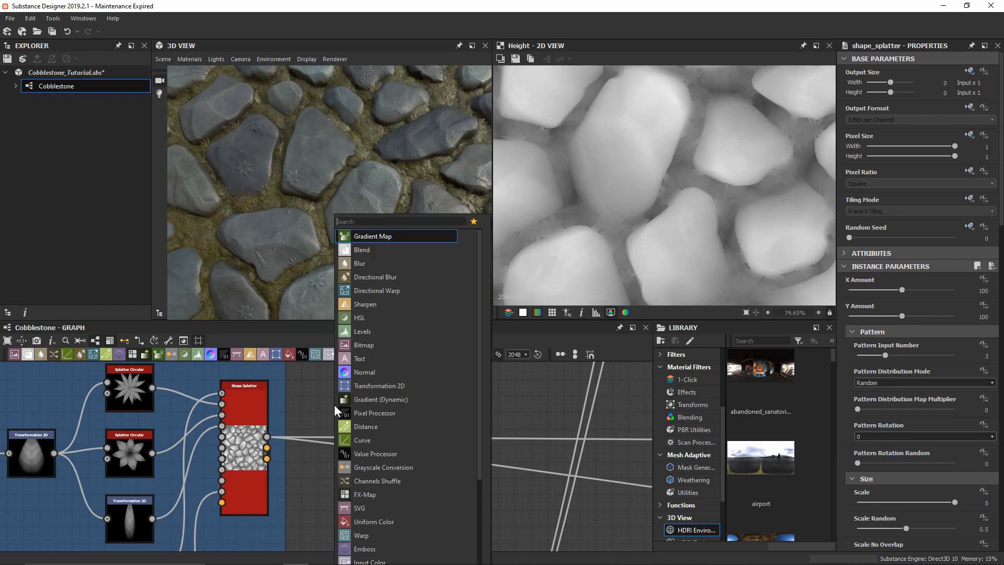
pyautogui.write('shape spl')
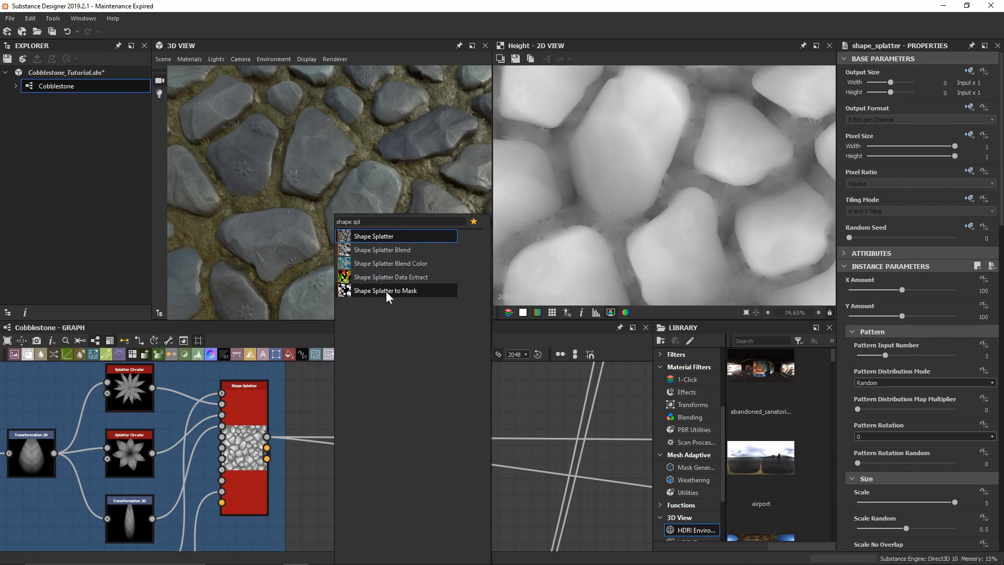
pyautogui.click(419, 291)
pyautogui.scroll(1, 325, 406)
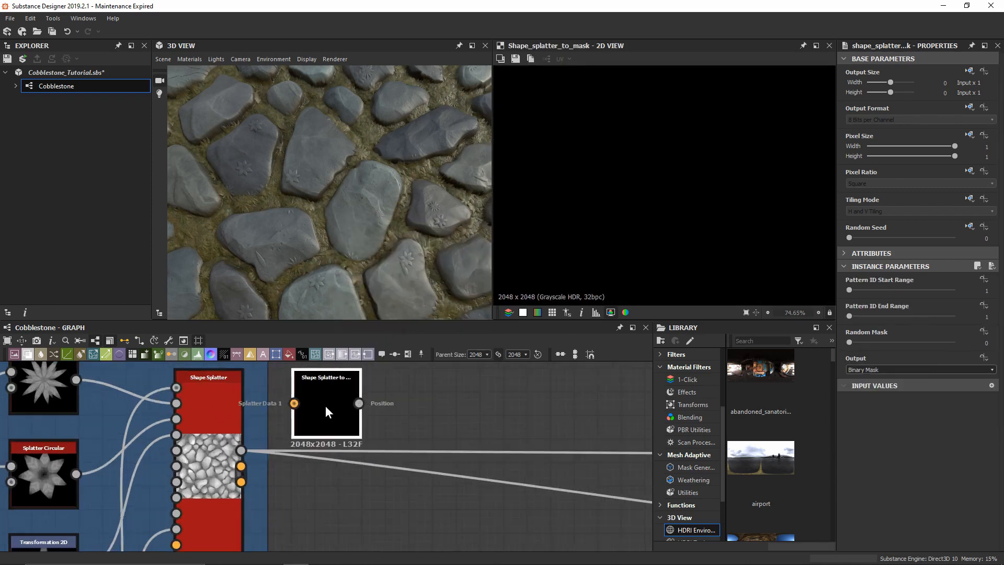
# Step: Move Shape Splatter to Mask clear of the frame, connect Splatter Data 1 to it and inspect the mask in the 2D view
pyautogui.moveTo(325, 406); pyautogui.dragTo(378, 405)
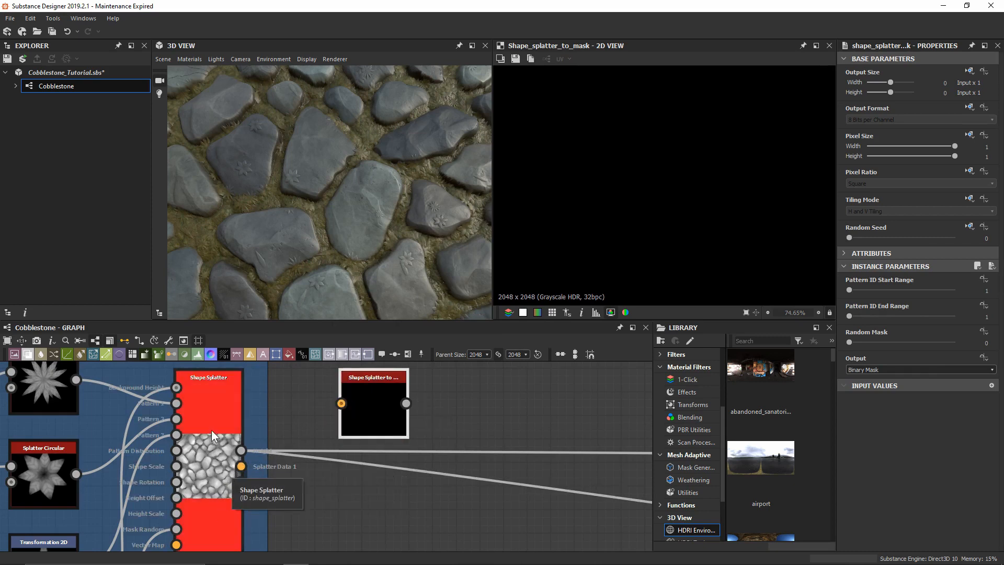
pyautogui.moveTo(211, 430); pyautogui.dragTo(242, 420, button='middle')
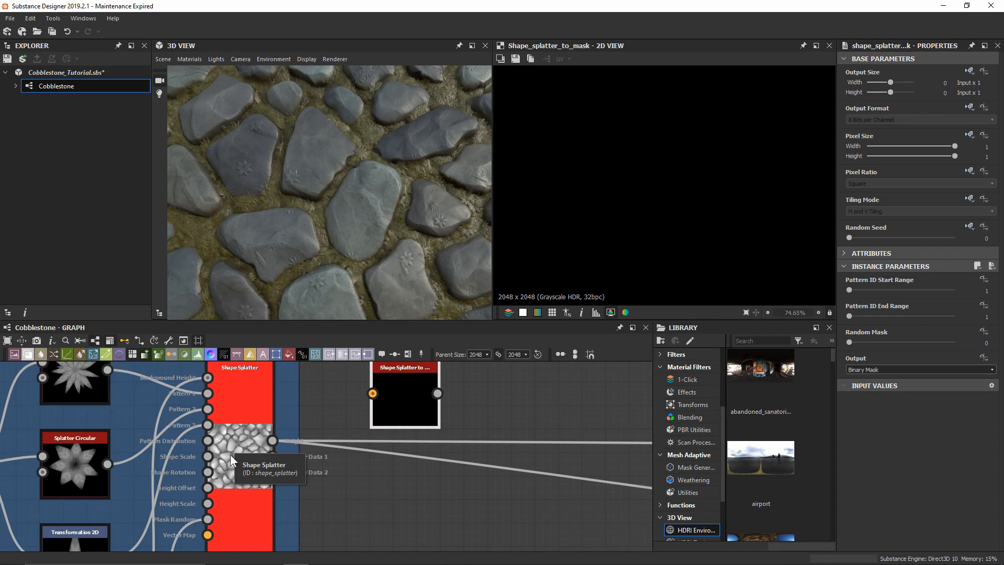
pyautogui.moveTo(272, 456); pyautogui.dragTo(412, 391)
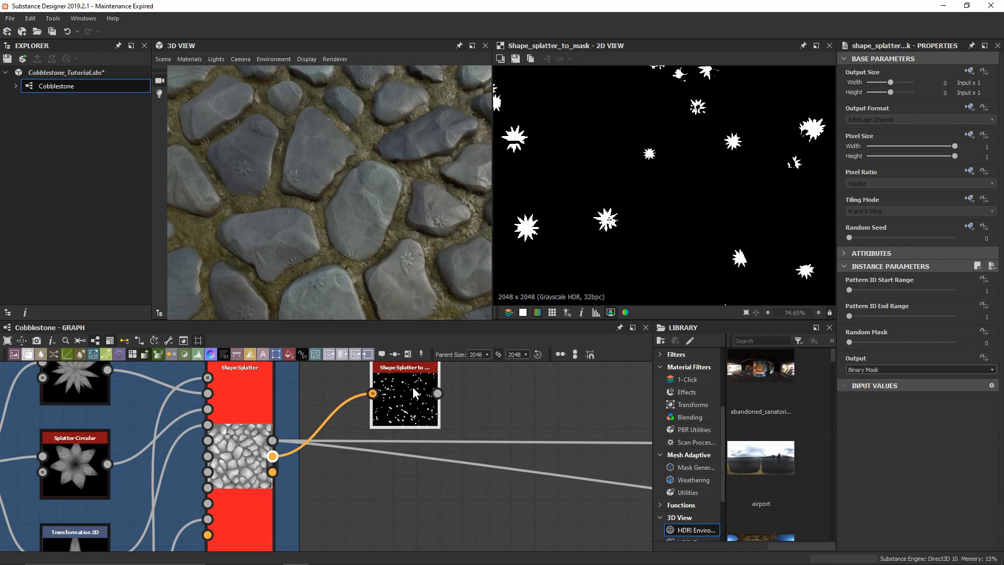
pyautogui.scroll(-3, 551, 193)
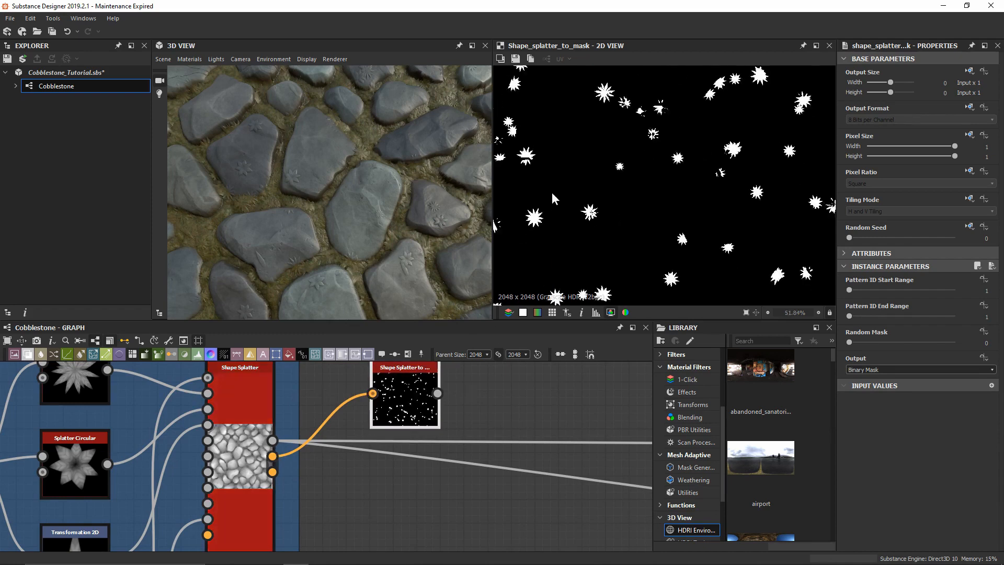
# Step: Compare the cut-off plant shape in the splatter mask with the Shape Splatter height and the plants in the 3D view
pyautogui.moveTo(622, 132); pyautogui.dragTo(599, 224, button='middle')
pyautogui.scroll(10, 714, 121)
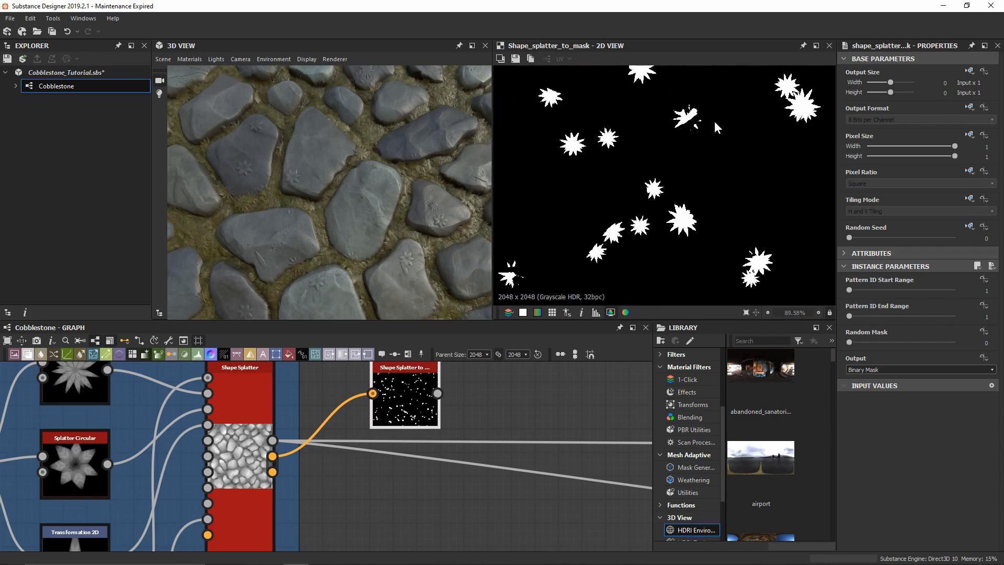
pyautogui.doubleClick(234, 426)
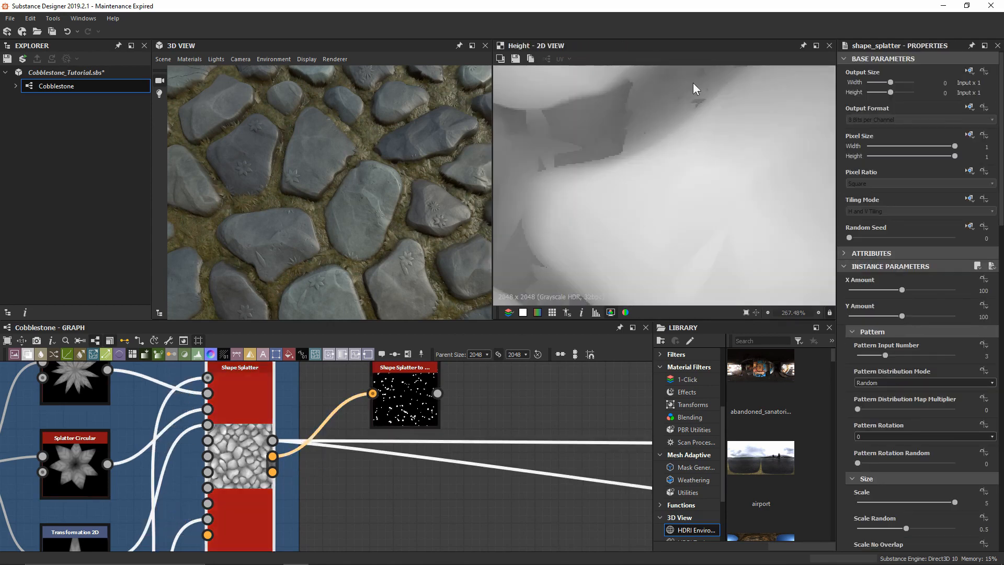
pyautogui.scroll(-3, 584, 185)
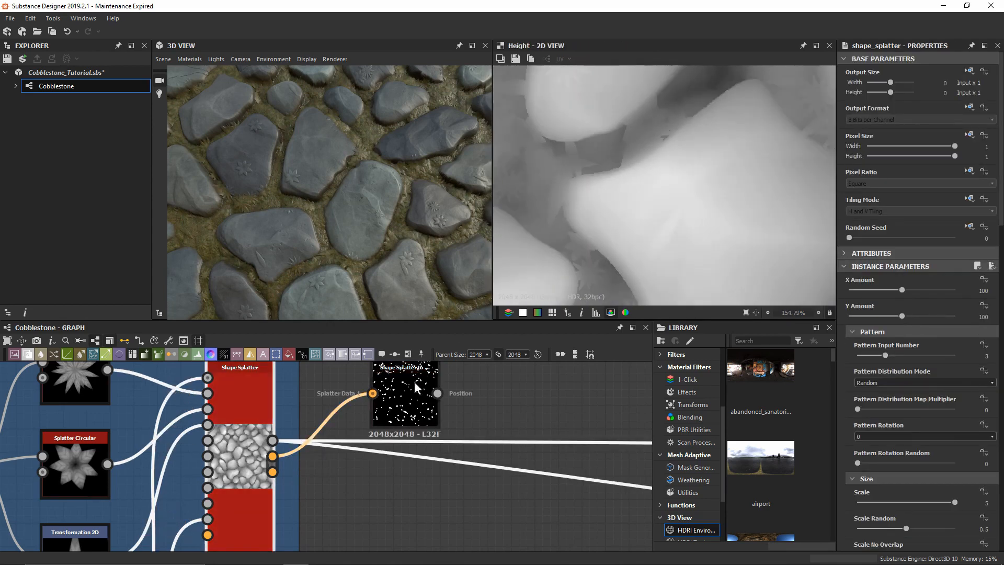
pyautogui.doubleClick(391, 393)
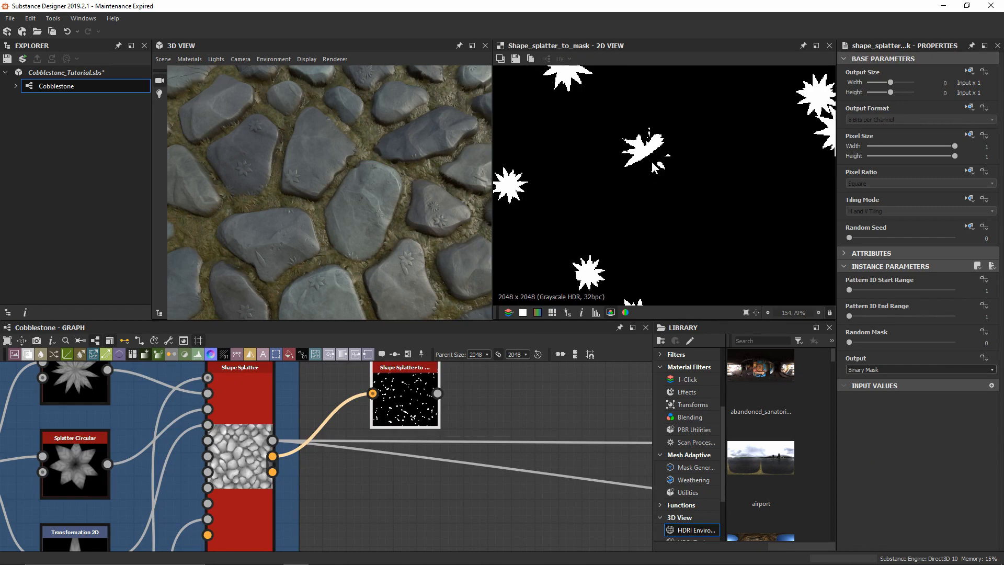
pyautogui.moveTo(353, 286); pyautogui.dragTo(374, 260, button='middle')
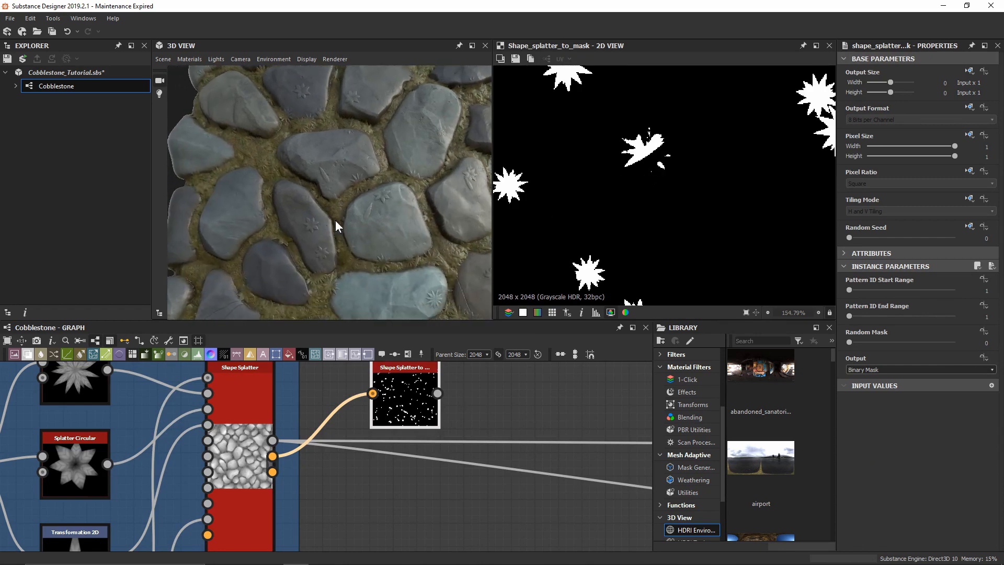
pyautogui.moveTo(380, 166)
pyautogui.mouseDown()
pyautogui.moveTo(366, 152)
pyautogui.moveTo(369, 174)
pyautogui.mouseUp()
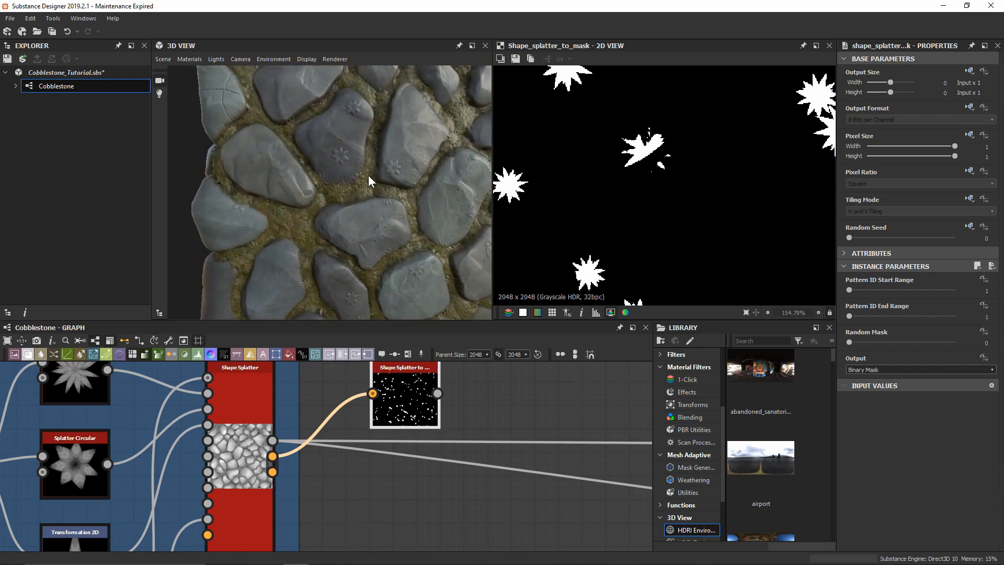
pyautogui.scroll(4, 368, 174)
pyautogui.scroll(3, 294, 154)
pyautogui.moveTo(294, 153); pyautogui.dragTo(310, 168, button='middle')
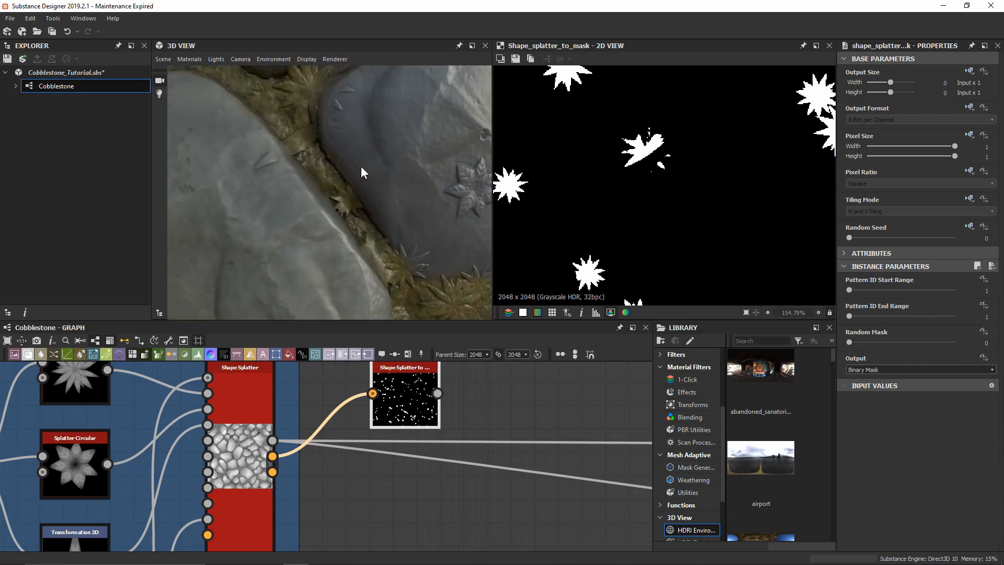
pyautogui.scroll(-5, 350, 136)
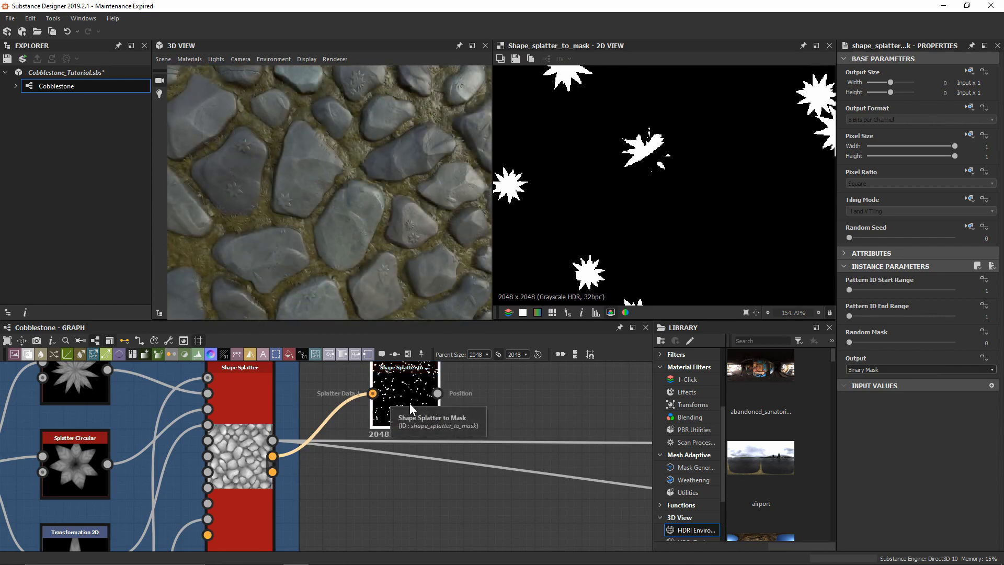
# Step: Raise the Pattern ID End Range of Shape Splatter to Mask to 3 to include all three plant patterns
pyautogui.moveTo(410, 404); pyautogui.dragTo(364, 456, button='middle')
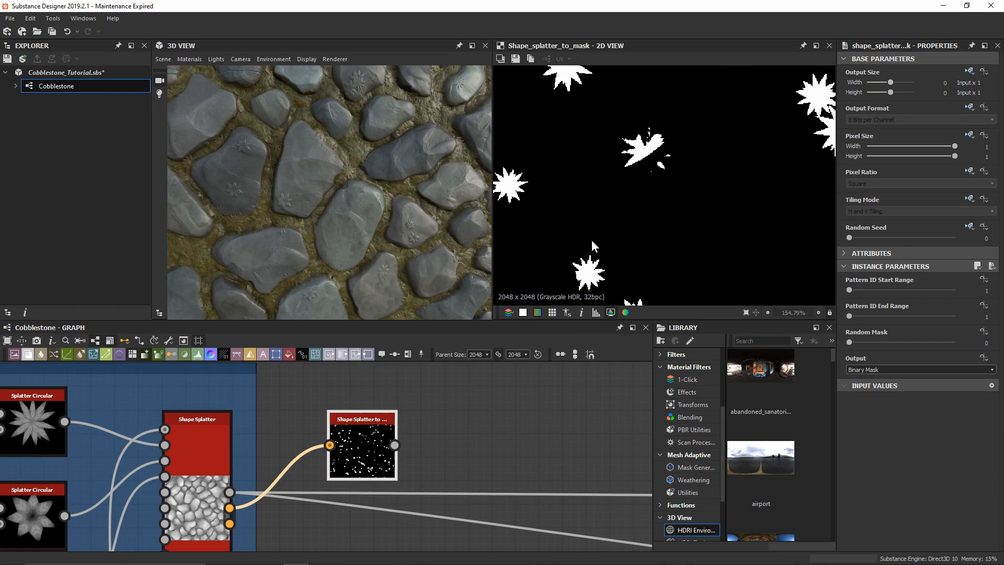
pyautogui.scroll(-3, 591, 238)
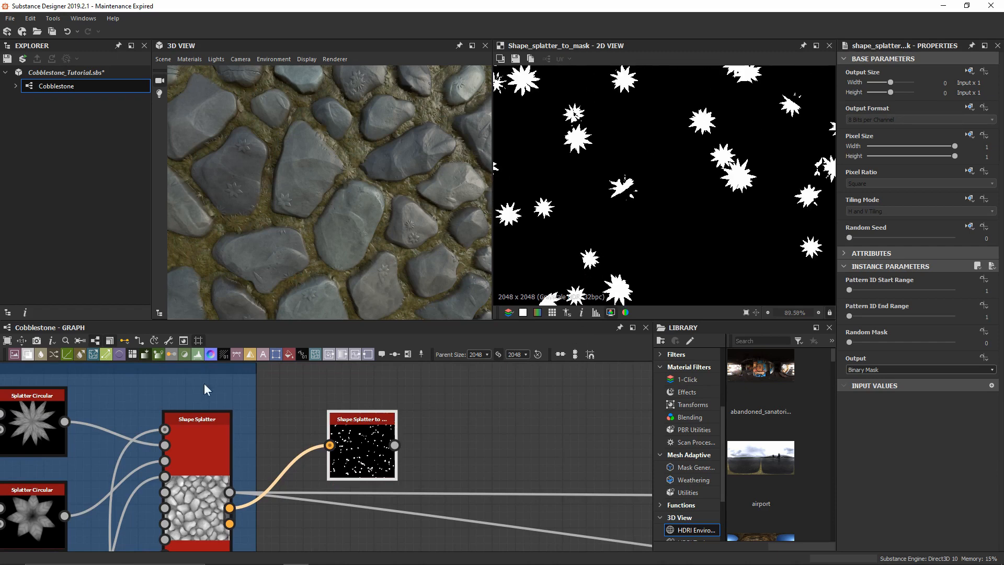
pyautogui.moveTo(142, 439); pyautogui.dragTo(201, 388, button='middle')
pyautogui.scroll(-2, 200, 389)
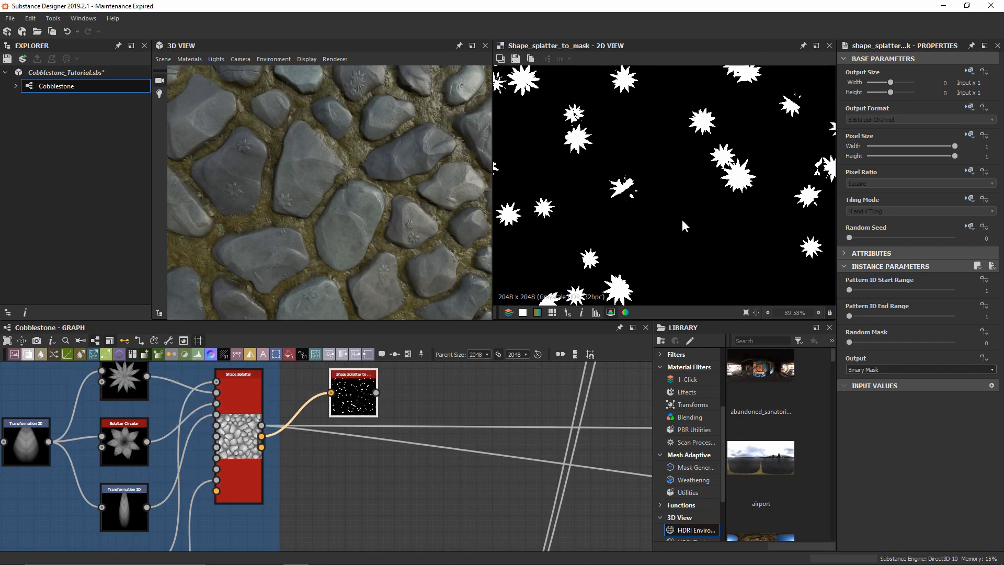
pyautogui.scroll(-2, 682, 219)
pyautogui.moveTo(699, 130); pyautogui.dragTo(715, 149, button='middle')
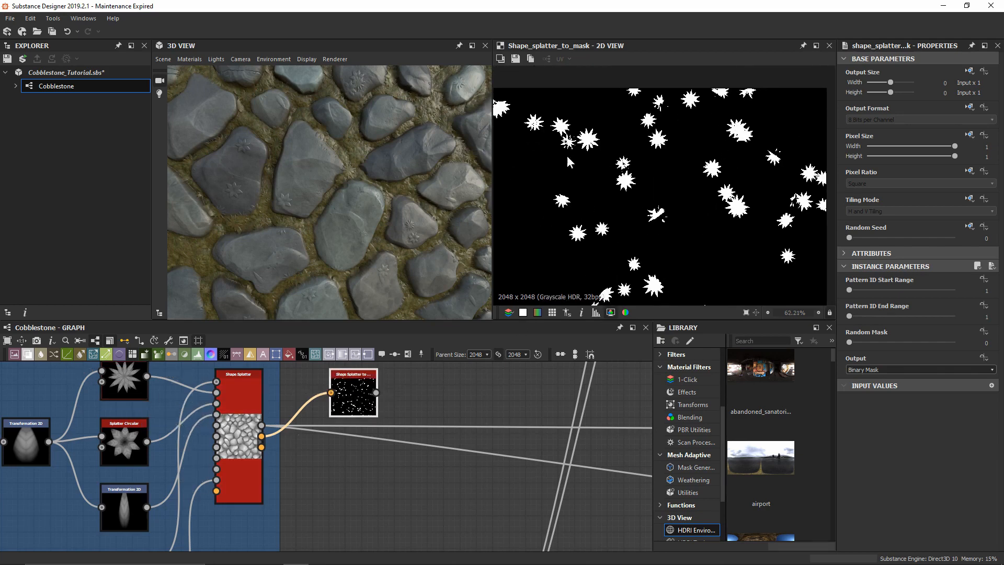
pyautogui.moveTo(140, 382); pyautogui.dragTo(154, 403, button='middle')
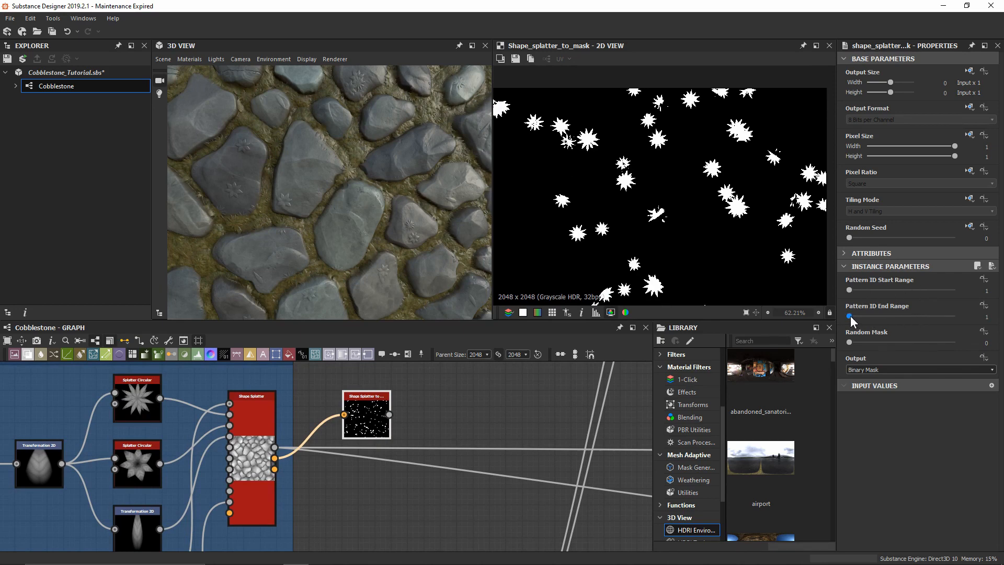
pyautogui.moveTo(851, 316); pyautogui.dragTo(862, 316)
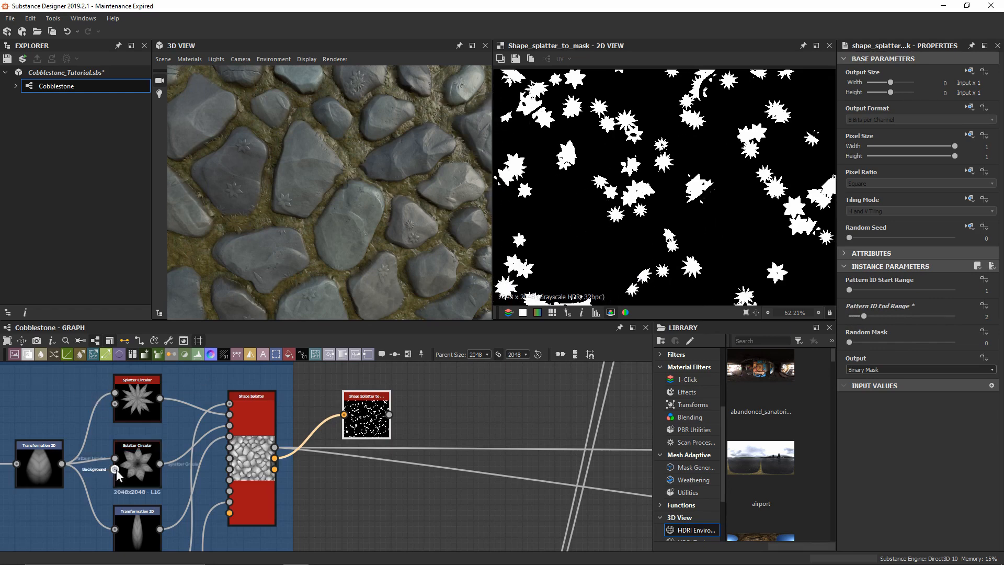
pyautogui.moveTo(864, 316); pyautogui.dragTo(877, 317)
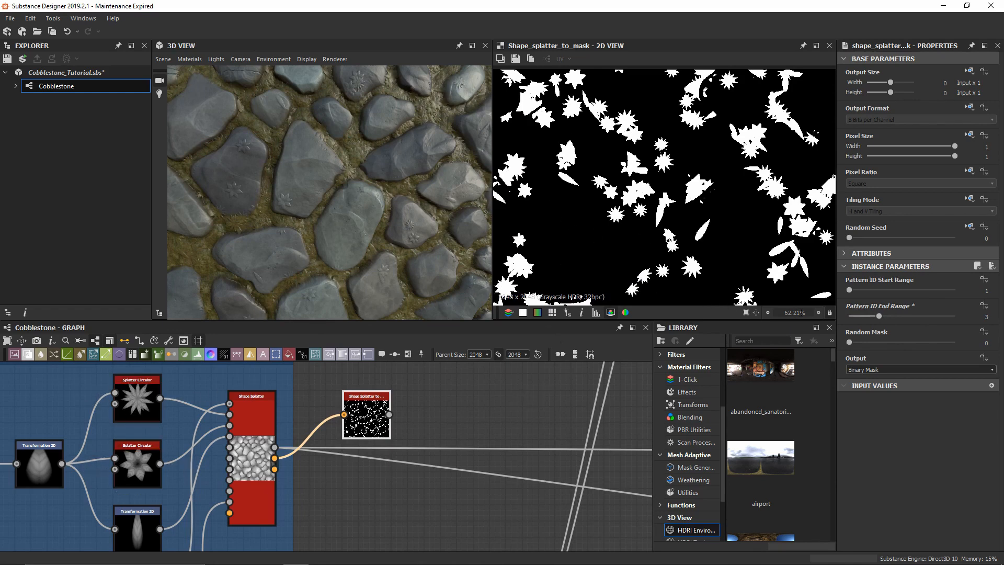
# Step: Try Pattern ID Start Range at 2 and 3 to isolate patterns, and return it to 1
pyautogui.moveTo(855, 291); pyautogui.dragTo(858, 292)
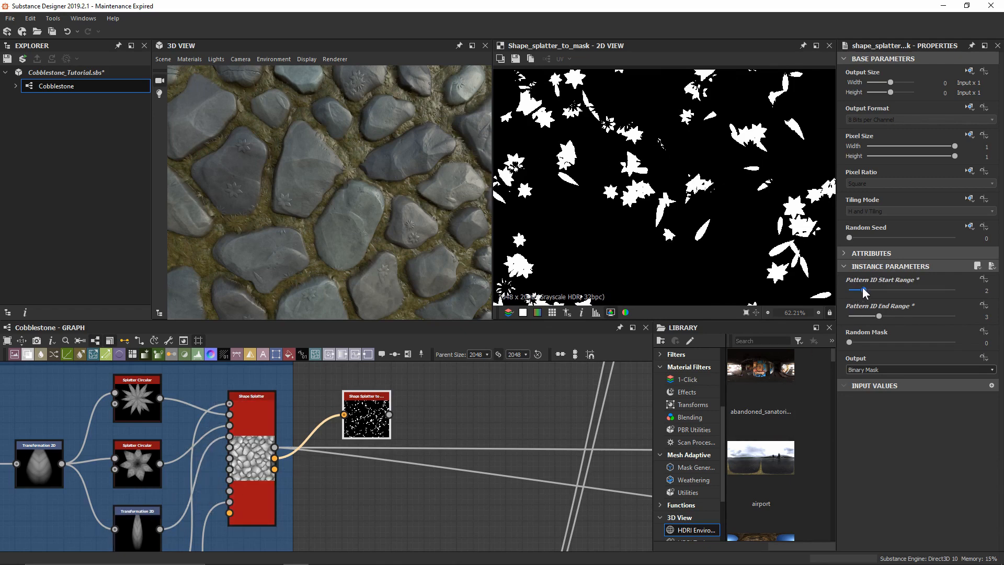
pyautogui.moveTo(864, 290); pyautogui.dragTo(874, 291)
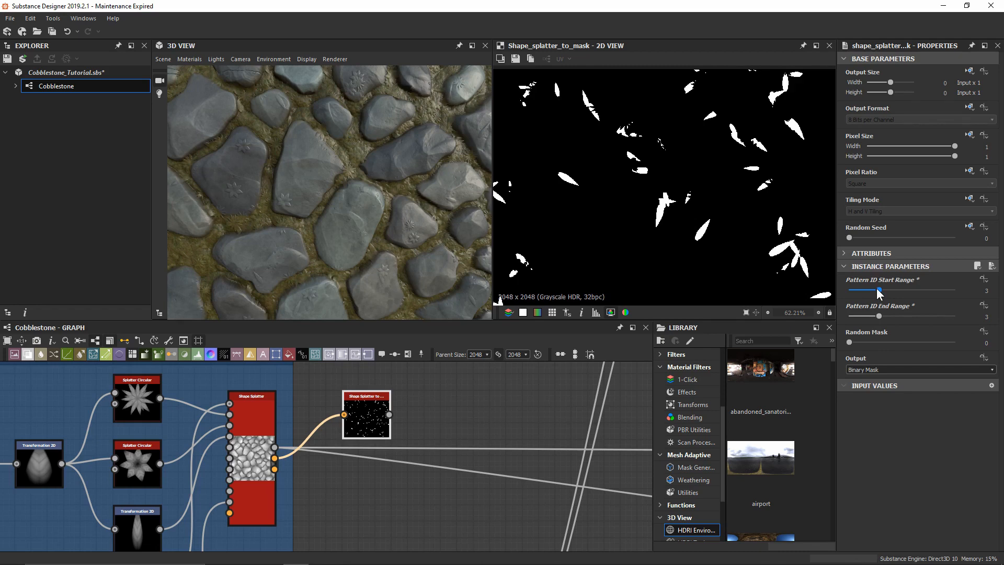
pyautogui.moveTo(880, 291); pyautogui.dragTo(847, 290)
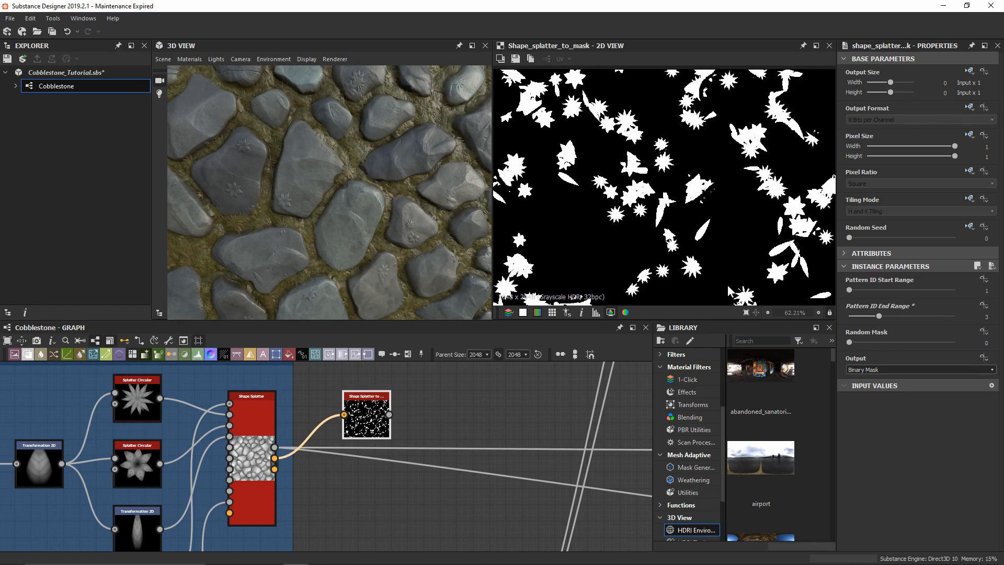
# Step: Set the Shape Splatter to Mask output to Grayscale Values and inspect the plant shades in the 2D view
pyautogui.scroll(-3, 494, 393)
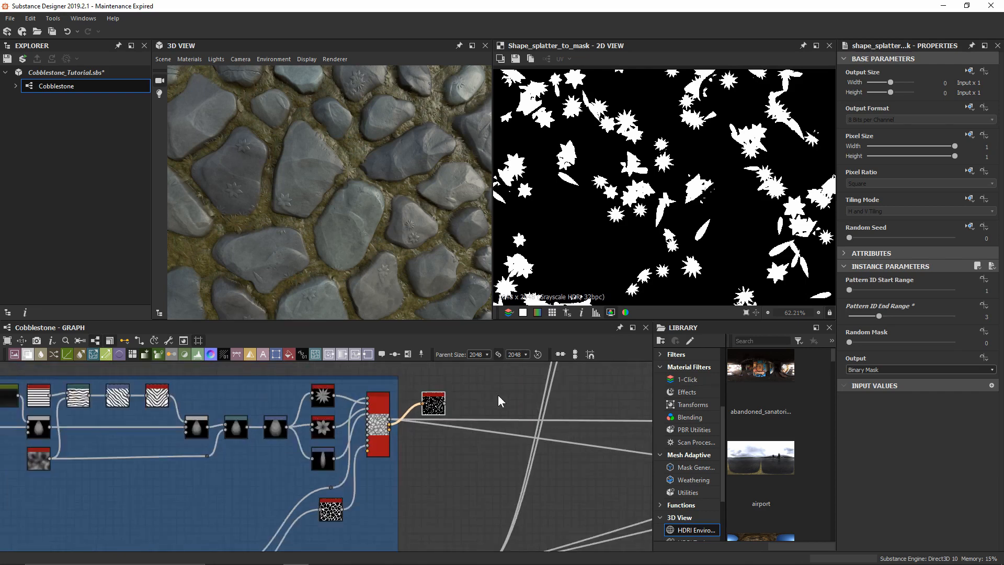
pyautogui.moveTo(497, 394); pyautogui.dragTo(322, 404, button='middle')
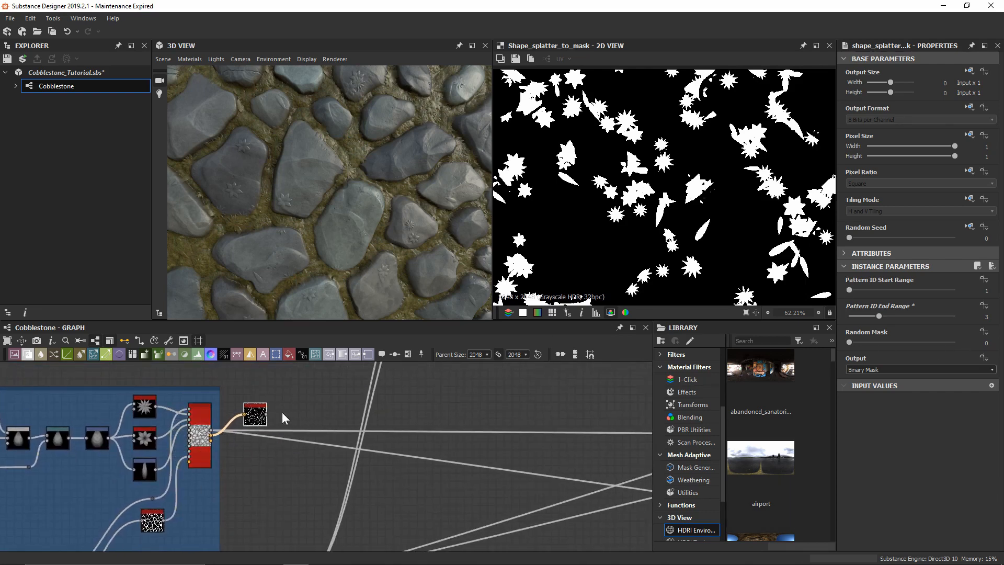
pyautogui.scroll(4, 285, 418)
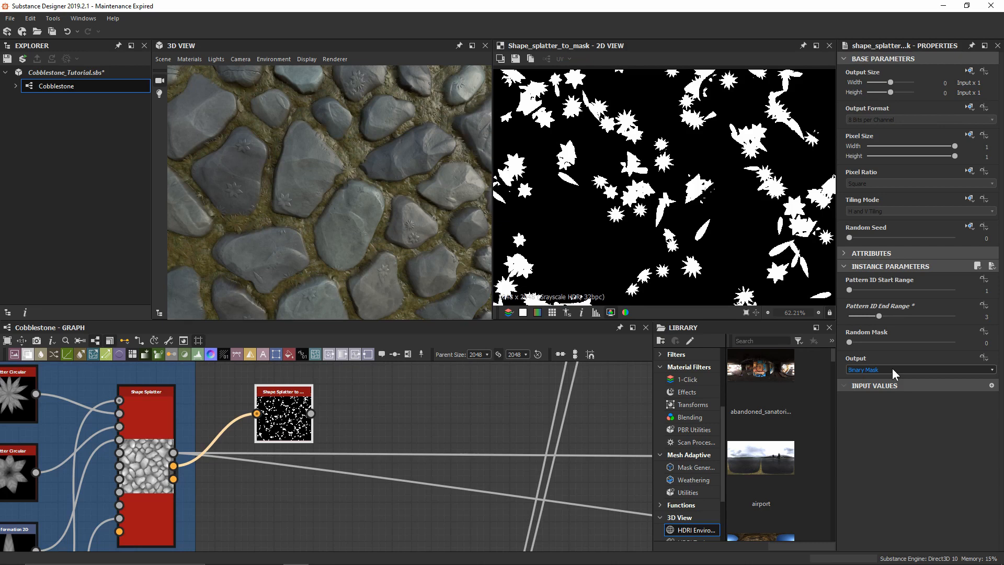
pyautogui.moveTo(575, 171); pyautogui.dragTo(691, 106, button='middle')
pyautogui.scroll(3, 628, 192)
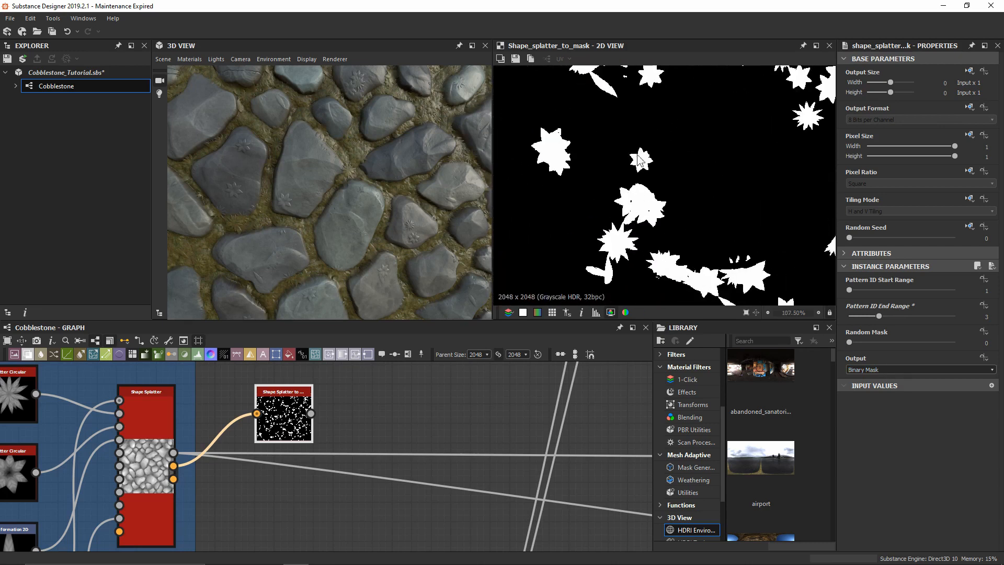
pyautogui.moveTo(677, 288); pyautogui.dragTo(586, 208, button='middle')
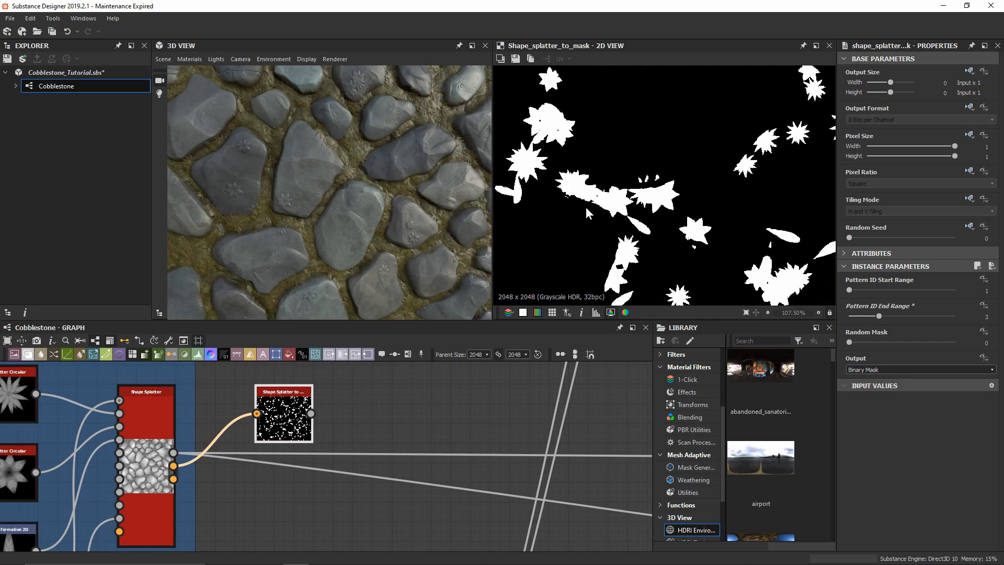
pyautogui.click(897, 368)
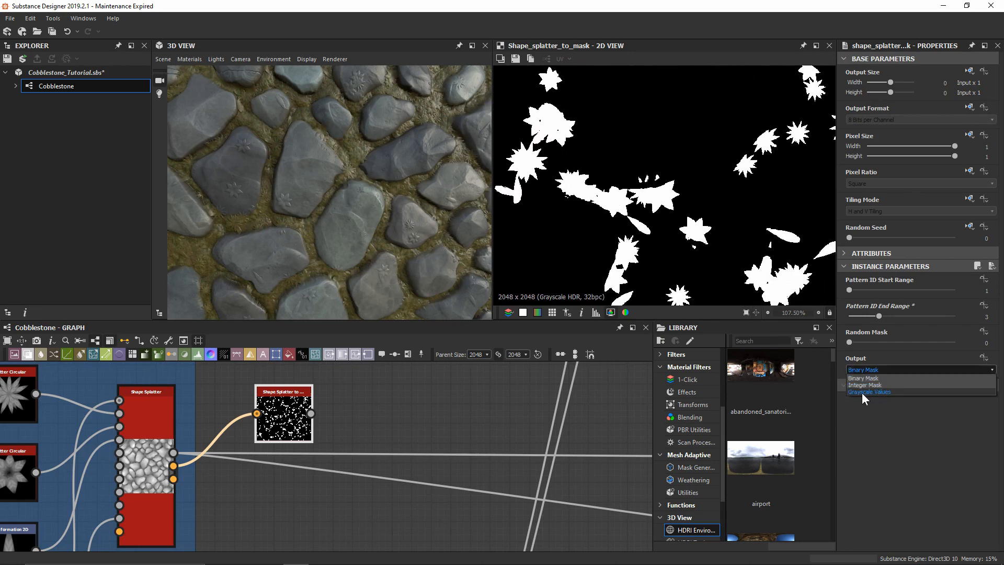
pyautogui.click(883, 393)
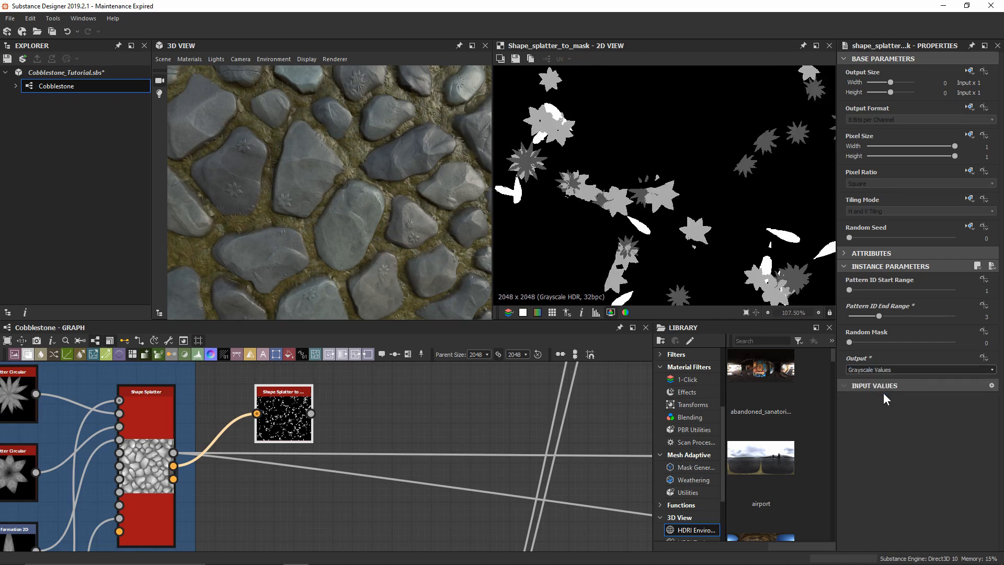
pyautogui.scroll(-3, 613, 196)
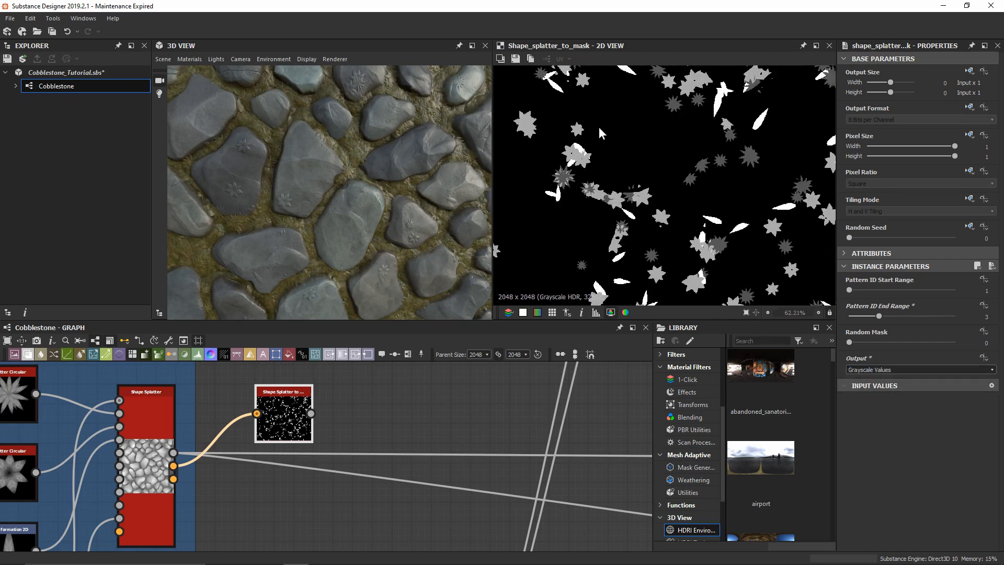
pyautogui.moveTo(601, 118); pyautogui.dragTo(654, 201, button='middle')
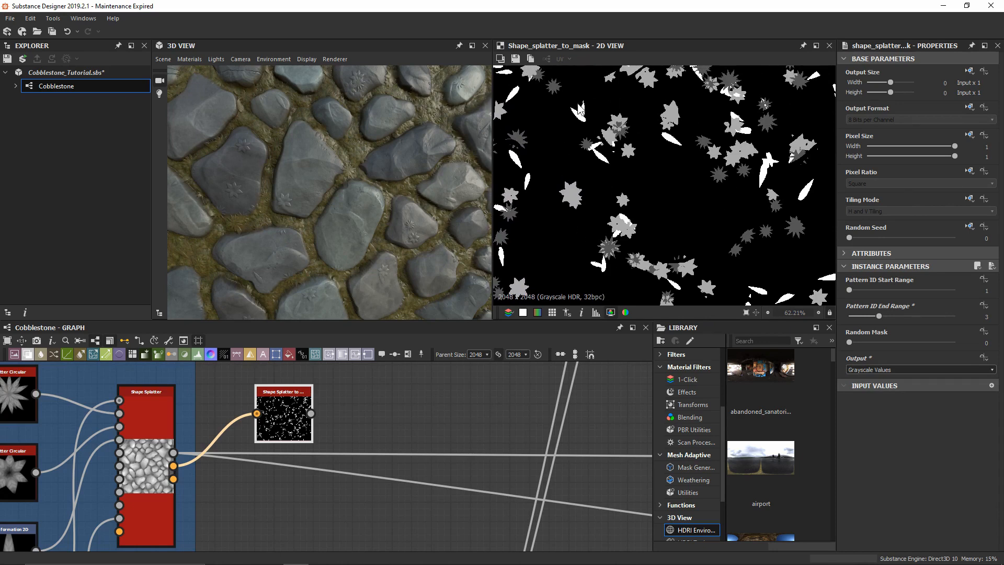
# Step: Add a Histogram Select node connected to the output of Shape Splatter to Mask
pyautogui.moveTo(329, 444); pyautogui.dragTo(291, 493, button='middle')
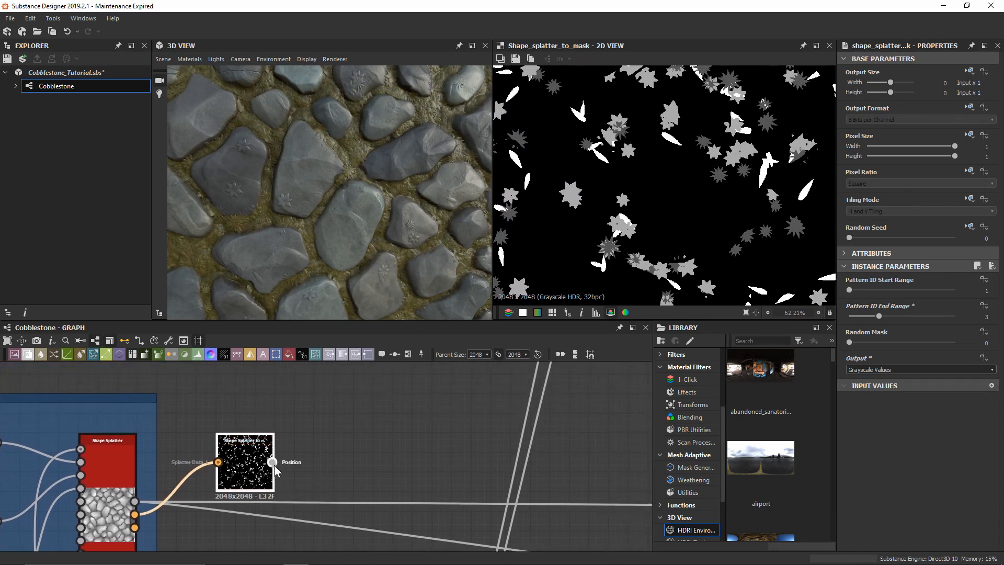
pyautogui.moveTo(273, 462); pyautogui.dragTo(403, 453)
pyautogui.write('hist')
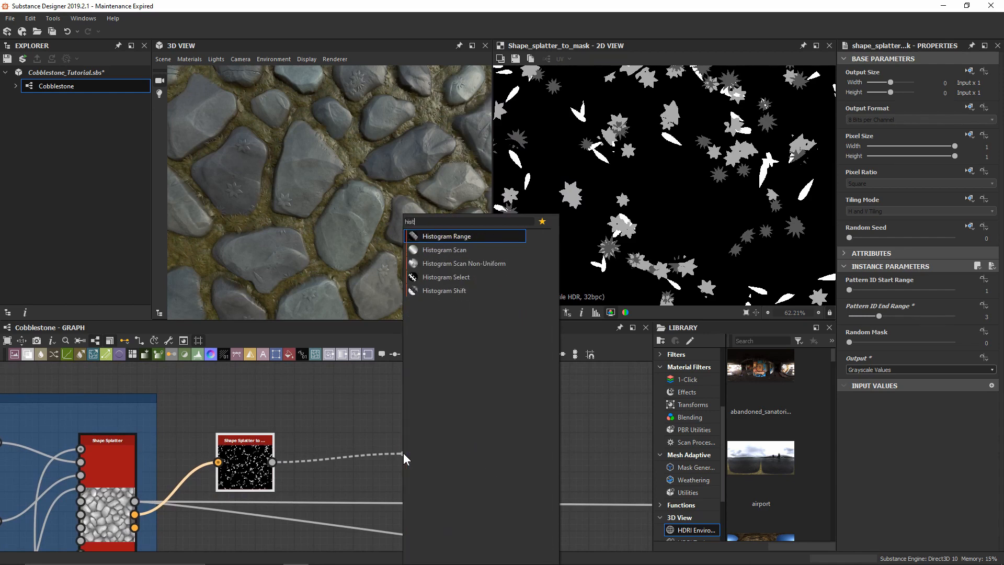
pyautogui.press('Down')
pyautogui.press('Down')
pyautogui.press('Down')
pyautogui.press('Return')
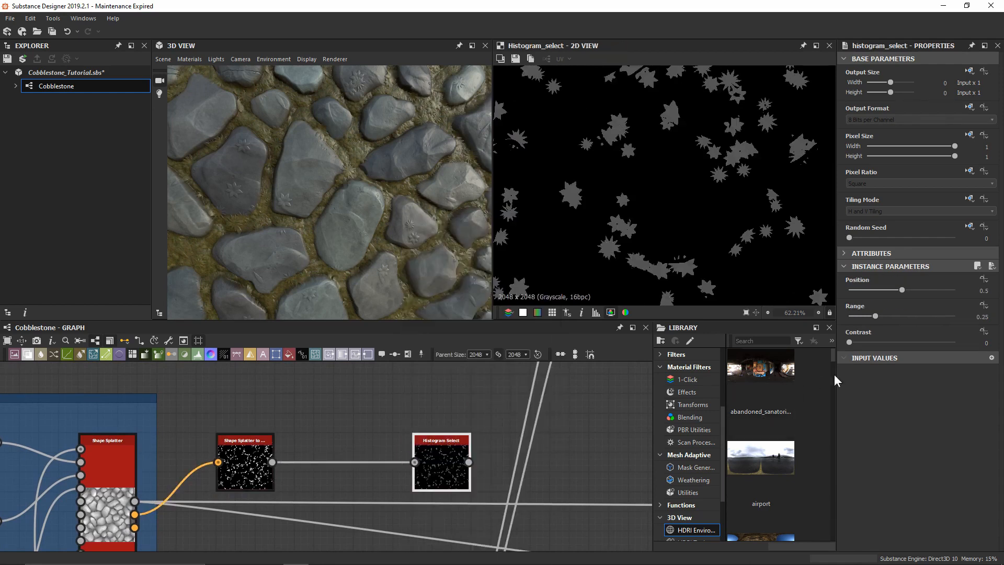
# Step: Set the Histogram Select to Contrast 1, Range 0.05 and Position 0.32 to isolate the first plant pattern
pyautogui.moveTo(850, 342); pyautogui.dragTo(960, 341)
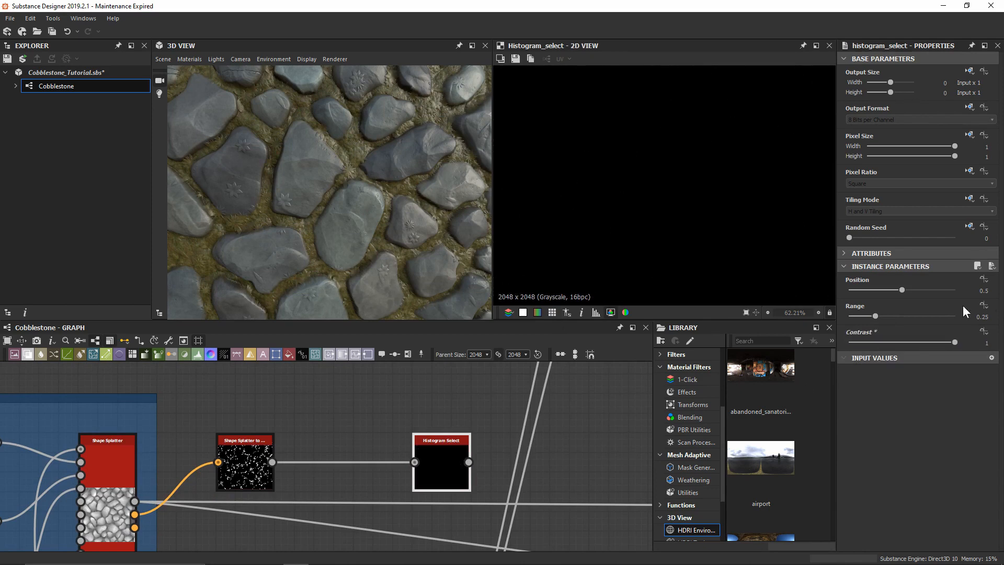
pyautogui.moveTo(881, 315); pyautogui.dragTo(847, 316)
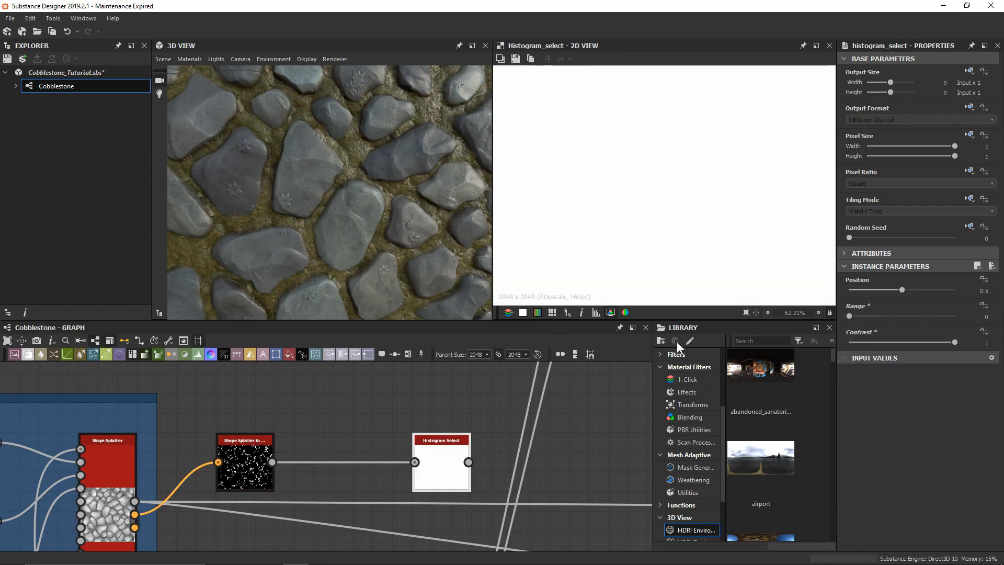
pyautogui.moveTo(899, 290); pyautogui.dragTo(854, 315)
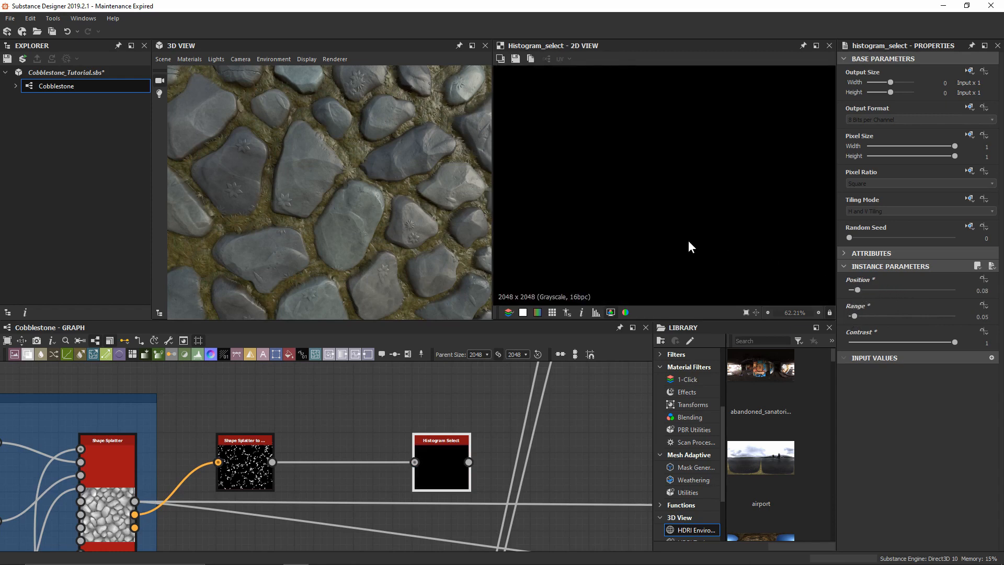
pyautogui.scroll(-3, 689, 252)
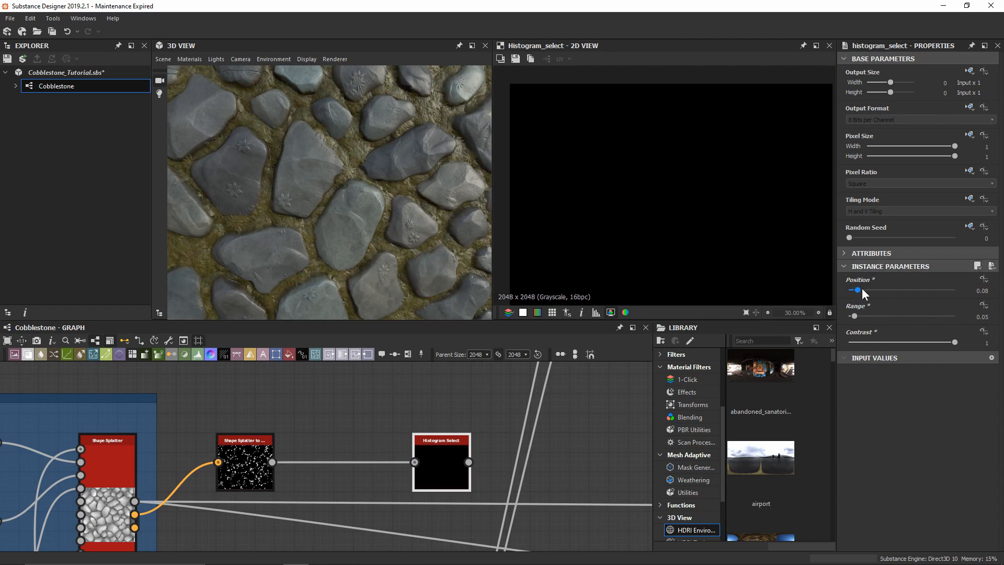
pyautogui.moveTo(860, 290); pyautogui.dragTo(883, 289)
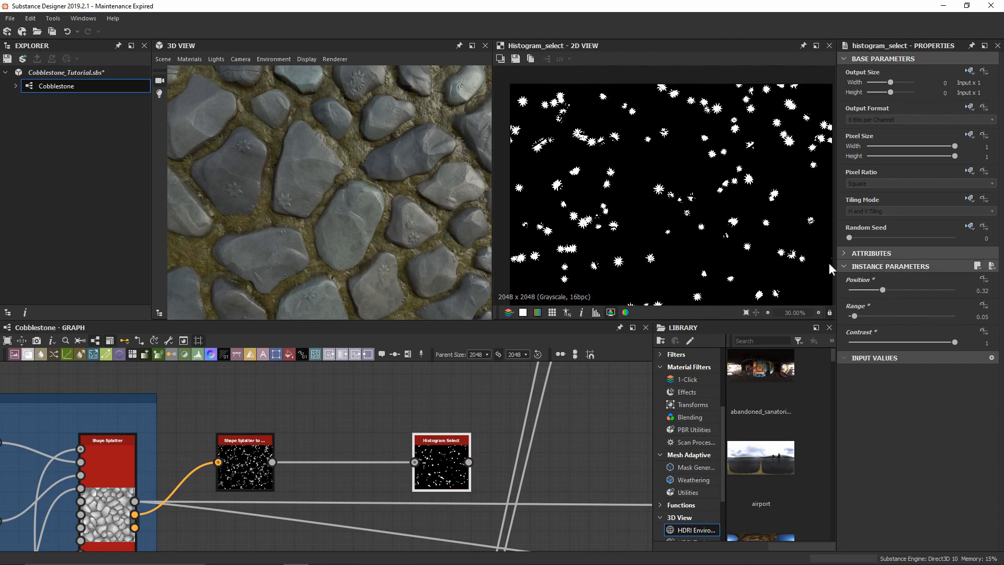
# Step: Move the Histogram Select Position to 0.68 and on to 1 to isolate the second and third plant patterns
pyautogui.scroll(5, 662, 243)
pyautogui.scroll(-2, 663, 243)
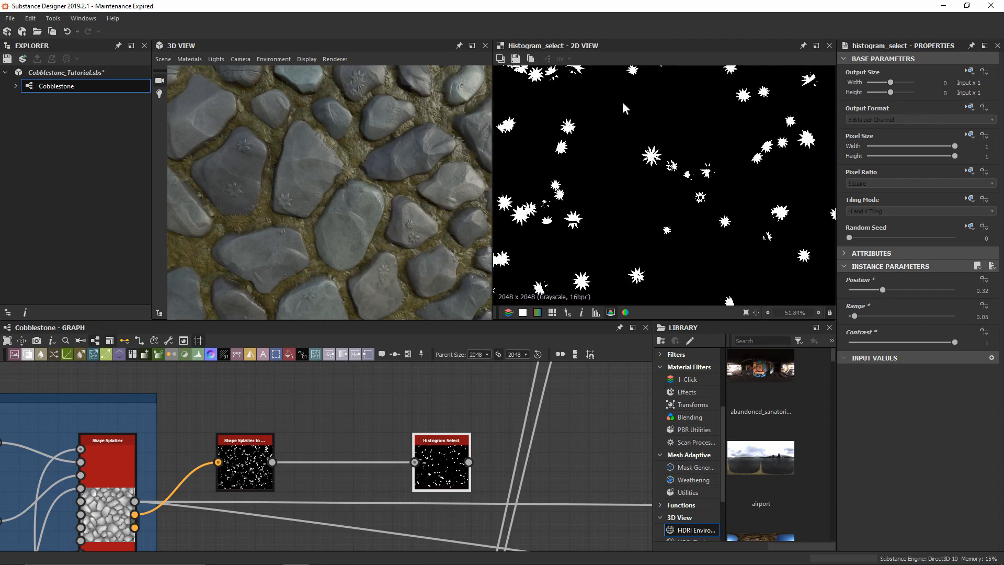
pyautogui.moveTo(883, 289); pyautogui.dragTo(921, 290)
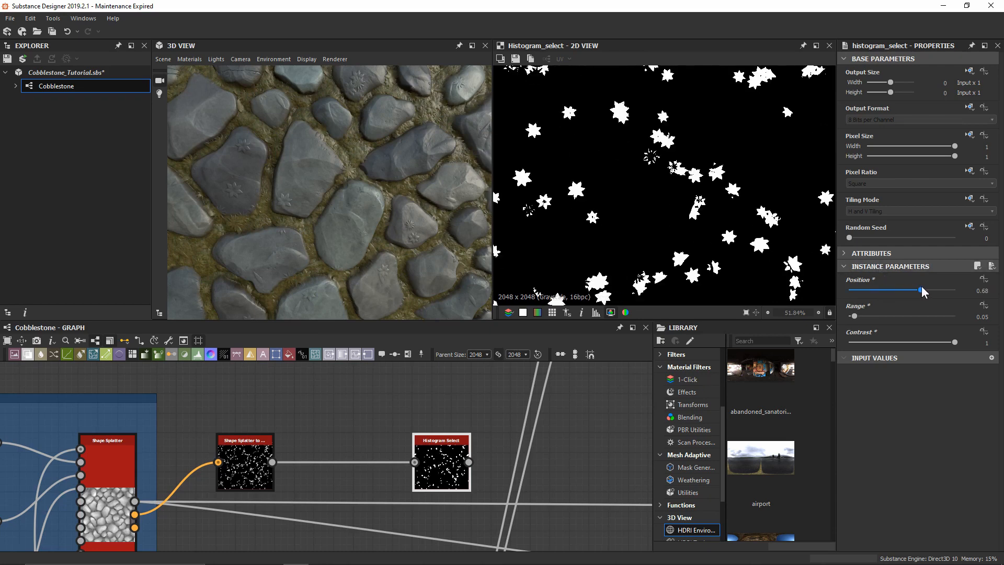
pyautogui.moveTo(625, 140); pyautogui.dragTo(661, 184, button='middle')
pyautogui.moveTo(921, 290); pyautogui.dragTo(956, 287)
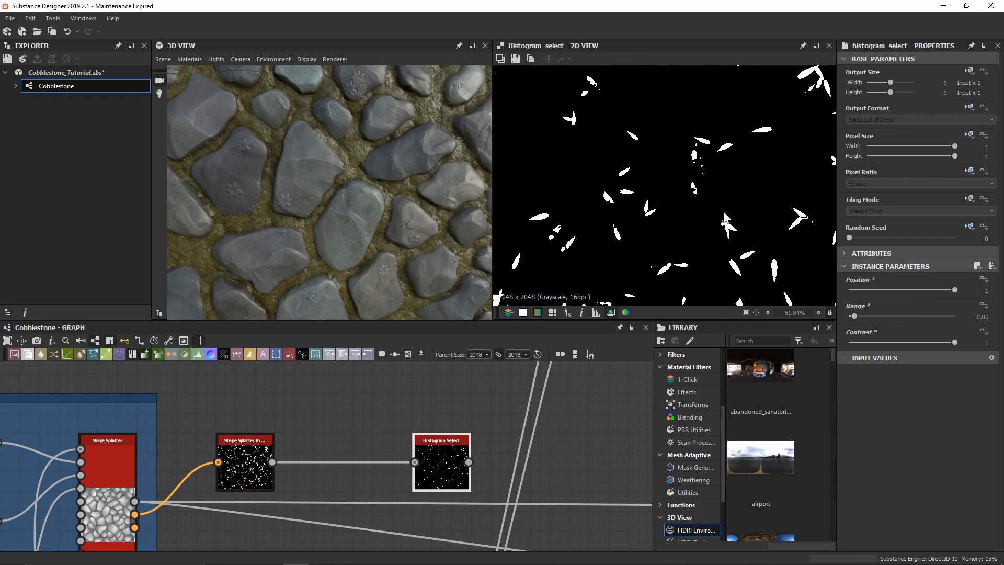
pyautogui.scroll(-3, 668, 193)
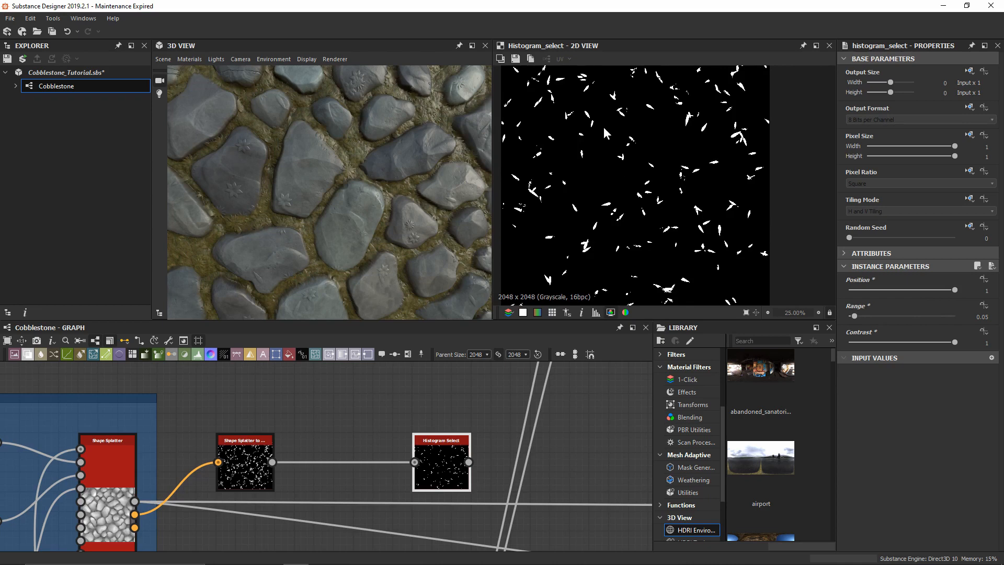
pyautogui.scroll(-3, 325, 486)
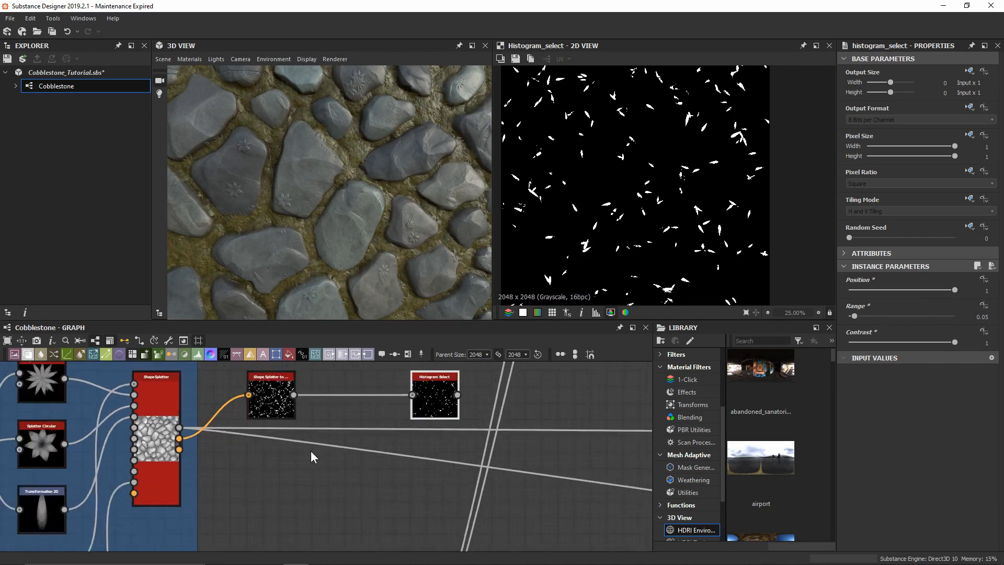
# Step: Frame the Shape Splatter to Mask node above the Shape Splatter and title the frame Foliage Mask
pyautogui.scroll(-1, 311, 456)
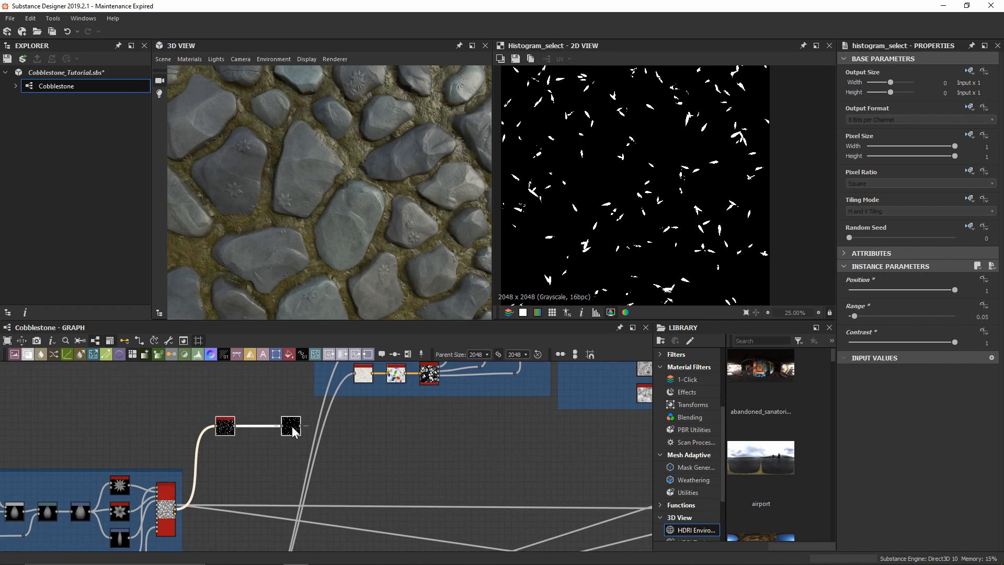
pyautogui.click(219, 474)
pyautogui.click(408, 354)
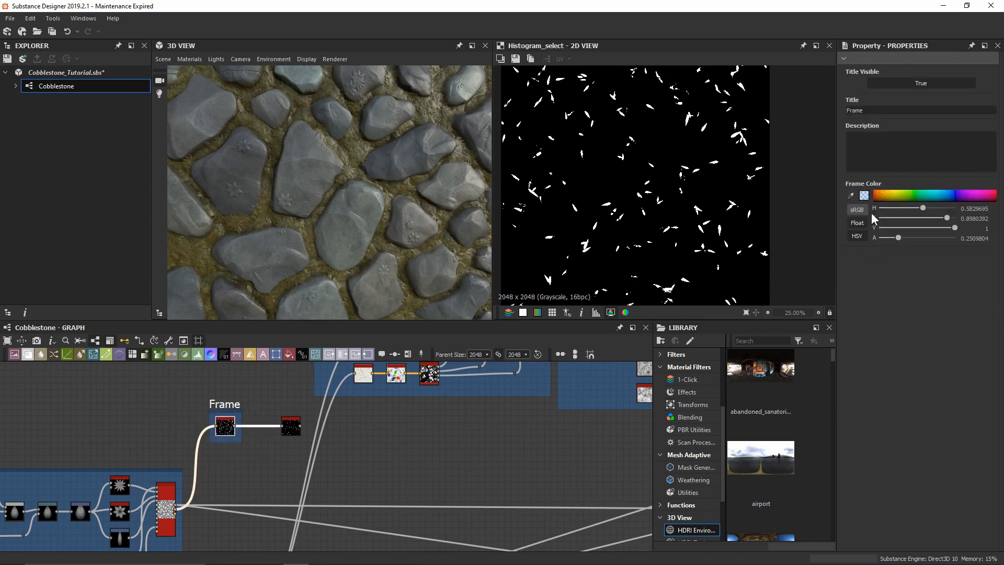
pyautogui.doubleClick(873, 108)
pyautogui.write('Foliage Mask')
# Step: Move the Histogram Select node just beyond the end of the base colour frame
pyautogui.scroll(-3, 511, 453)
pyautogui.moveTo(193, 448); pyautogui.dragTo(290, 482)
pyautogui.moveTo(286, 488); pyautogui.dragTo(467, 439)
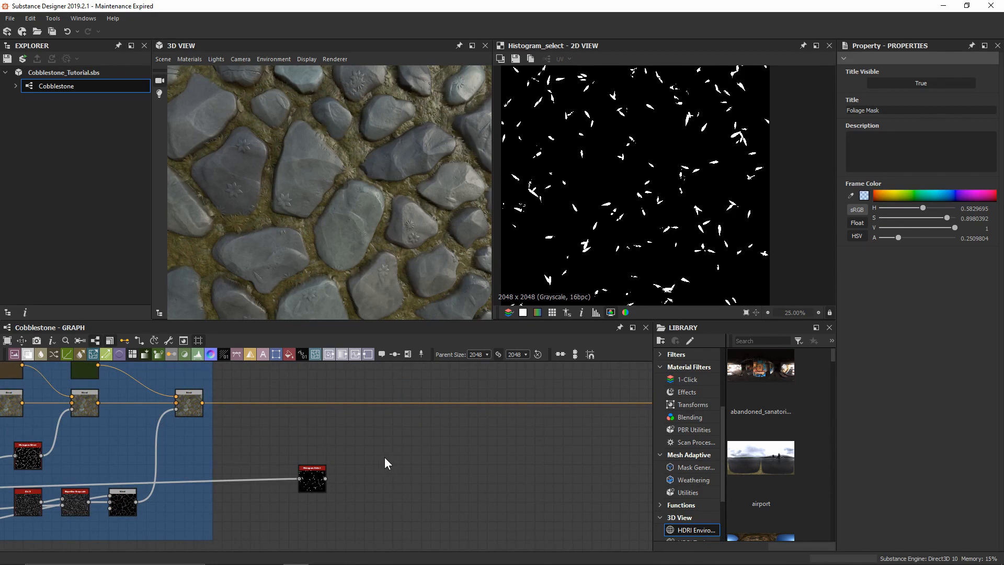
pyautogui.moveTo(265, 169); pyautogui.dragTo(265, 193)
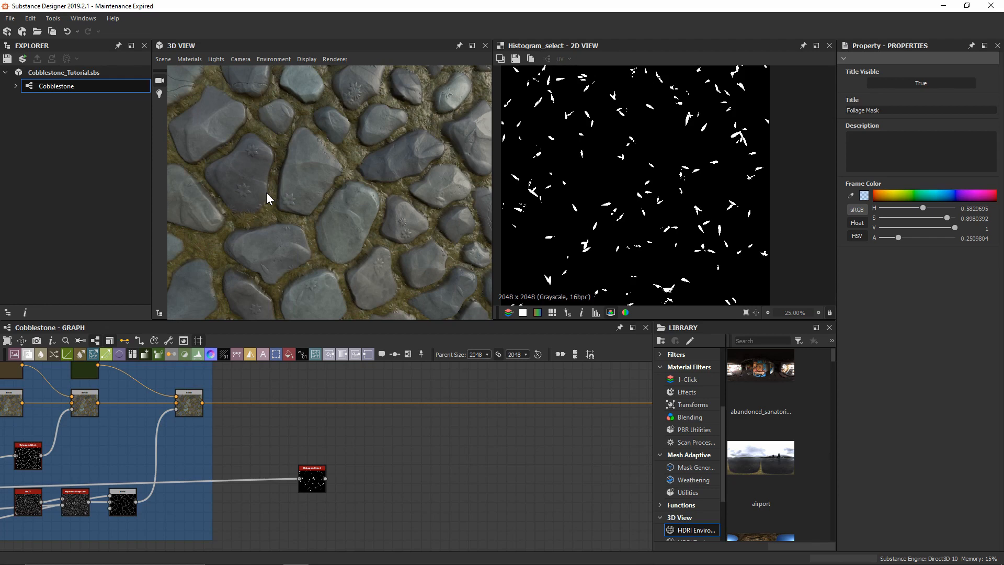
# Step: Insert two Blend nodes in series on the base colour connection after the frame's last Blend
pyautogui.click(374, 403)
pyautogui.press('space')
pyautogui.press('Return')
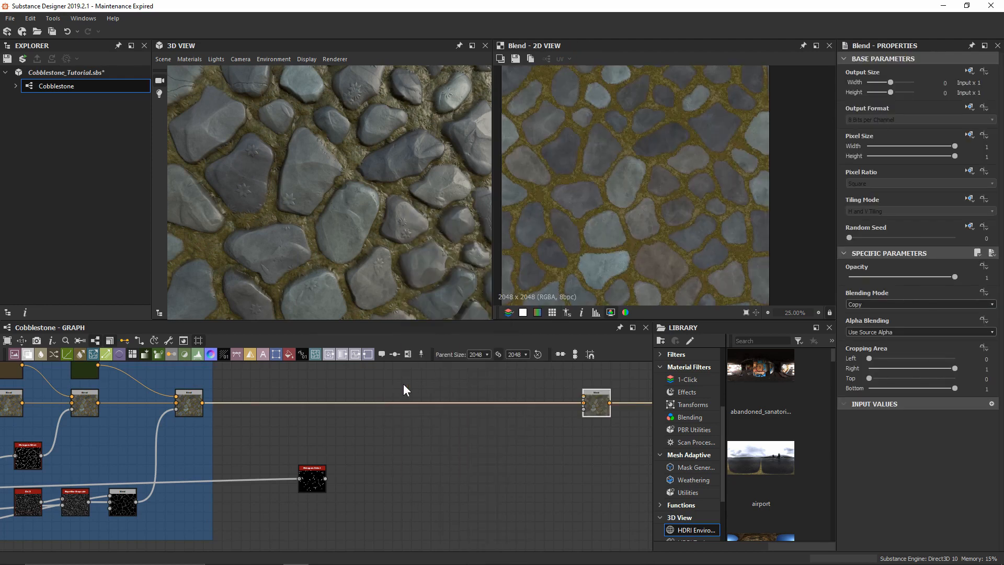
pyautogui.moveTo(596, 404); pyautogui.dragTo(567, 404)
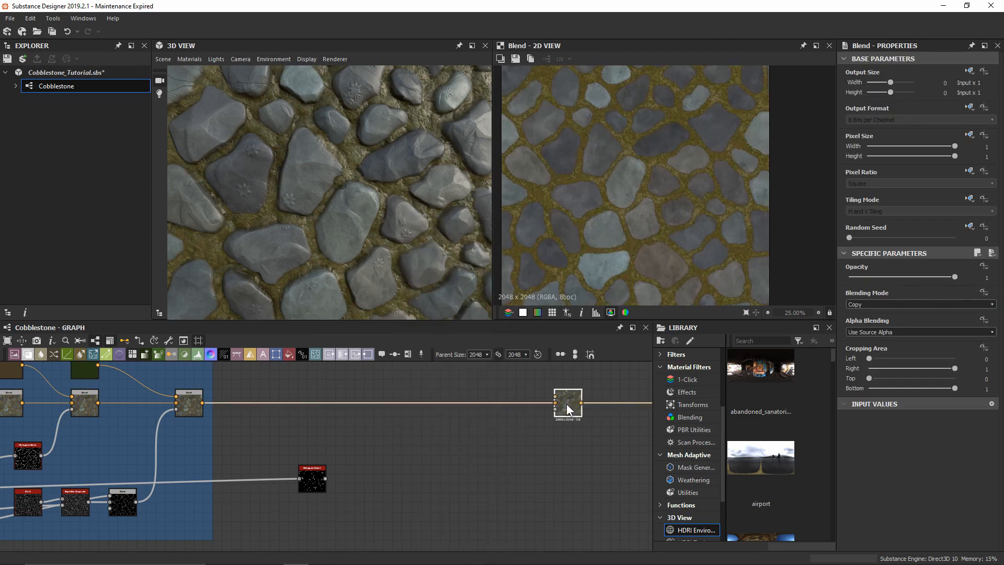
pyautogui.click(505, 402)
pyautogui.press('space')
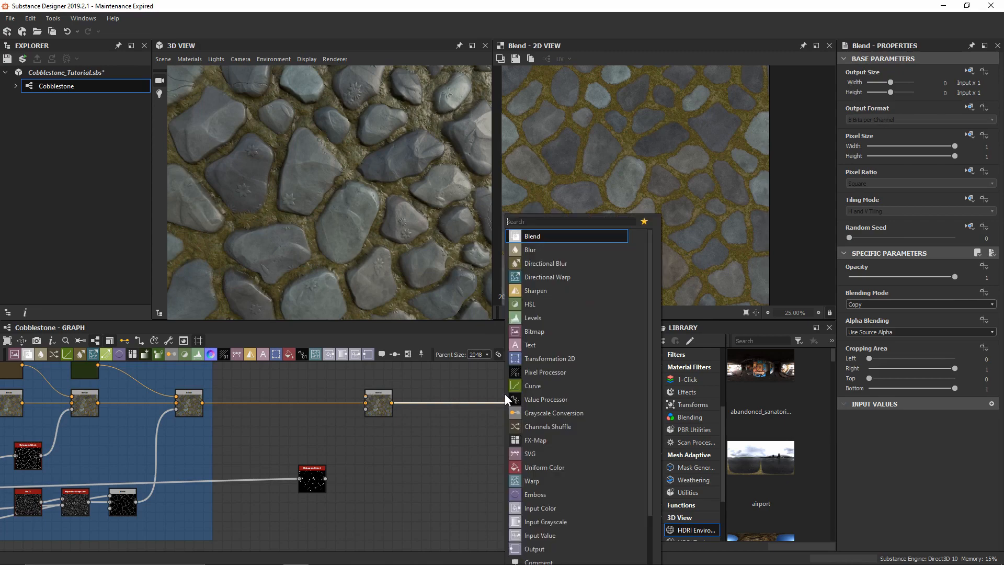
pyautogui.write('bl')
pyautogui.press('Return')
pyautogui.scroll(-2, 506, 397)
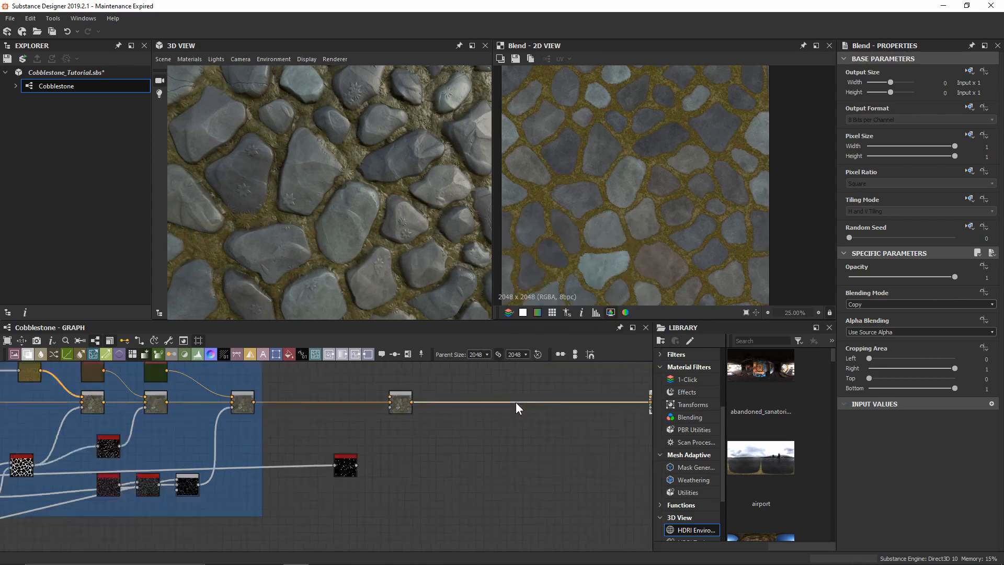
pyautogui.moveTo(610, 411); pyautogui.dragTo(501, 420, button='middle')
pyautogui.moveTo(526, 414); pyautogui.dragTo(388, 421)
# Step: Insert a third Blend node after the two new ones and align it with them
pyautogui.press('space')
pyautogui.click(374, 413)
pyautogui.press('space')
pyautogui.write('bl')
pyautogui.press('Return')
pyautogui.scroll(2, 374, 401)
pyautogui.moveTo(503, 426); pyautogui.dragTo(499, 419)
# Step: Duplicate the Histogram Select node twice with its input link kept, and spread the copies below the new Blend nodes
pyautogui.click(216, 492)
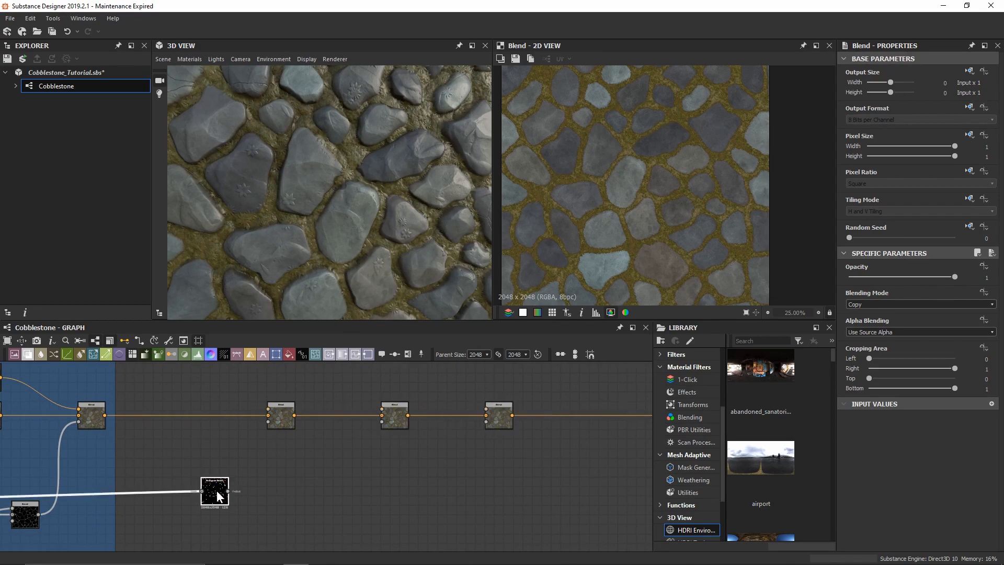
pyautogui.moveTo(255, 478); pyautogui.dragTo(258, 461, button='middle')
pyautogui.hotkey('ctrl', 'c')
pyautogui.hotkey('ctrl', 'v')
pyautogui.moveTo(330, 464); pyautogui.dragTo(335, 508)
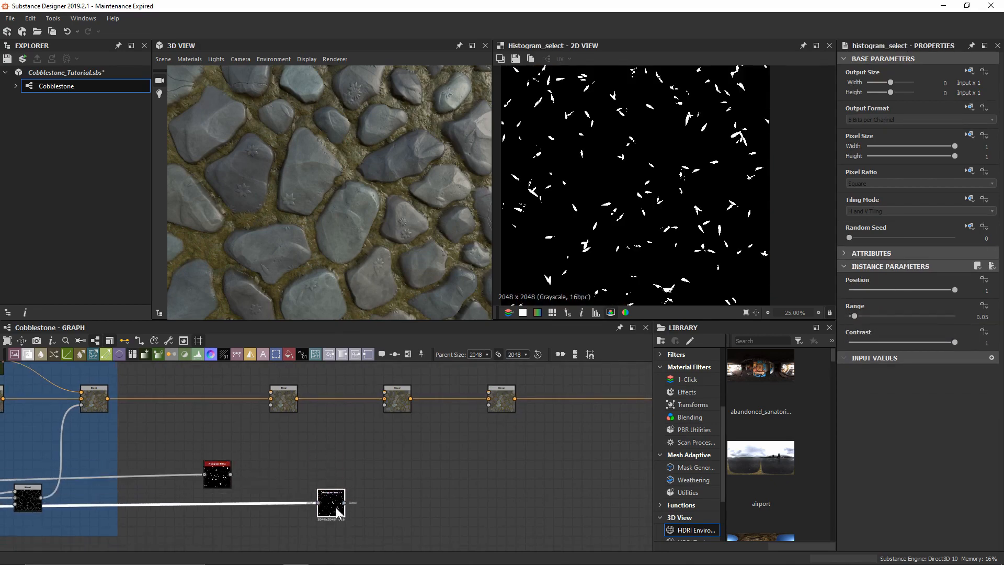
pyautogui.hotkey('ctrl', 'v')
pyautogui.moveTo(320, 457); pyautogui.dragTo(447, 505)
pyautogui.moveTo(330, 505); pyautogui.dragTo(330, 483)
# Step: Set the first Histogram Select to Position 0.32 and connect it to the first new Blend's opacity input
pyautogui.click(217, 474)
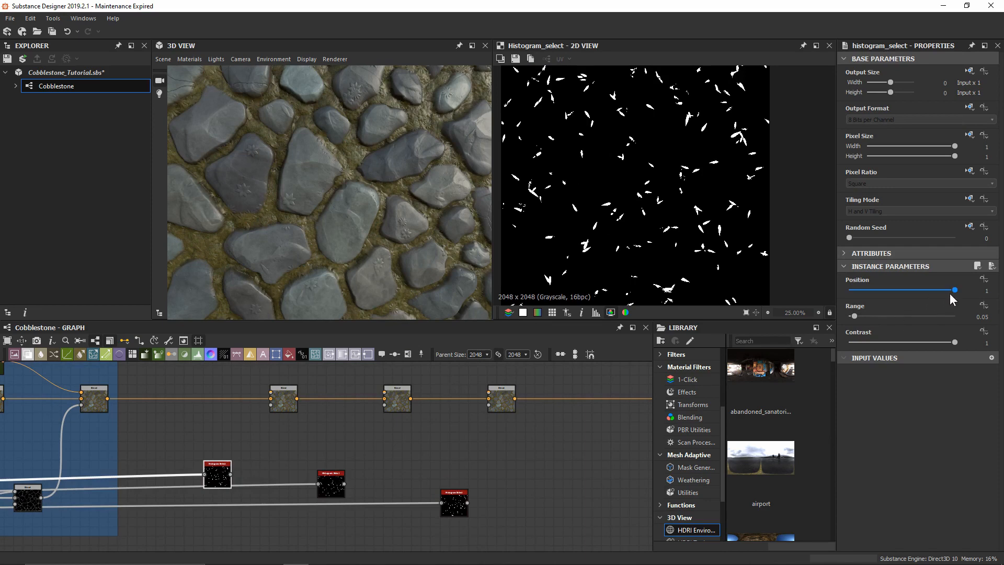
pyautogui.moveTo(950, 291); pyautogui.dragTo(882, 293)
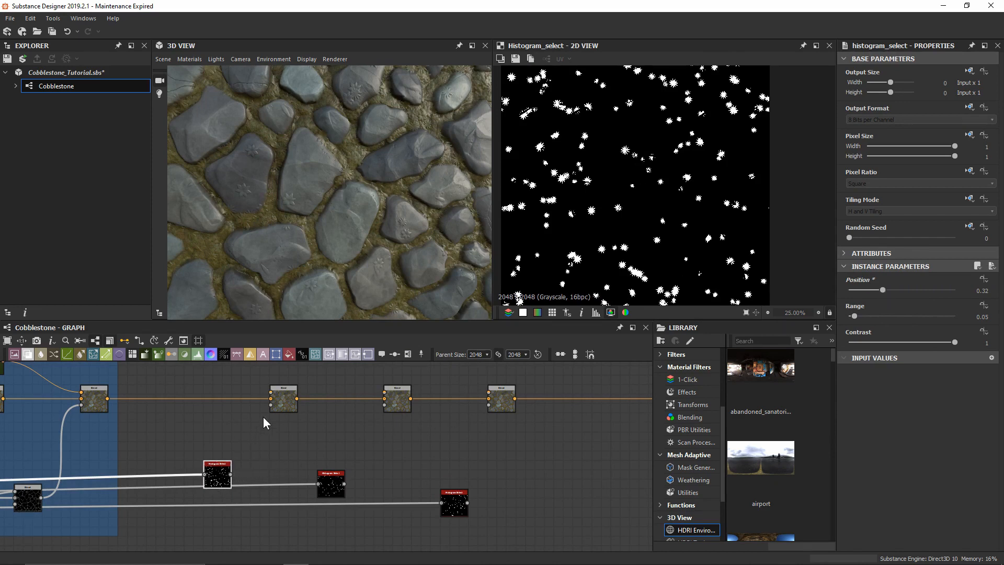
pyautogui.moveTo(271, 405); pyautogui.dragTo(231, 474)
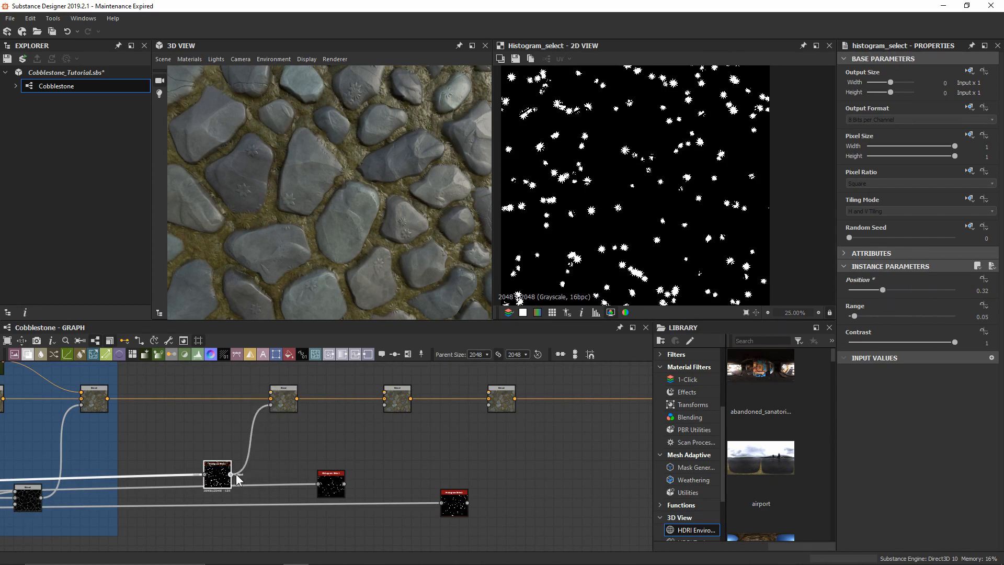
# Step: Connect the second and third Histogram Selects to the opacity inputs of their Blend nodes, with the second's Position at 0.65
pyautogui.moveTo(345, 483); pyautogui.dragTo(385, 405)
pyautogui.click(339, 486)
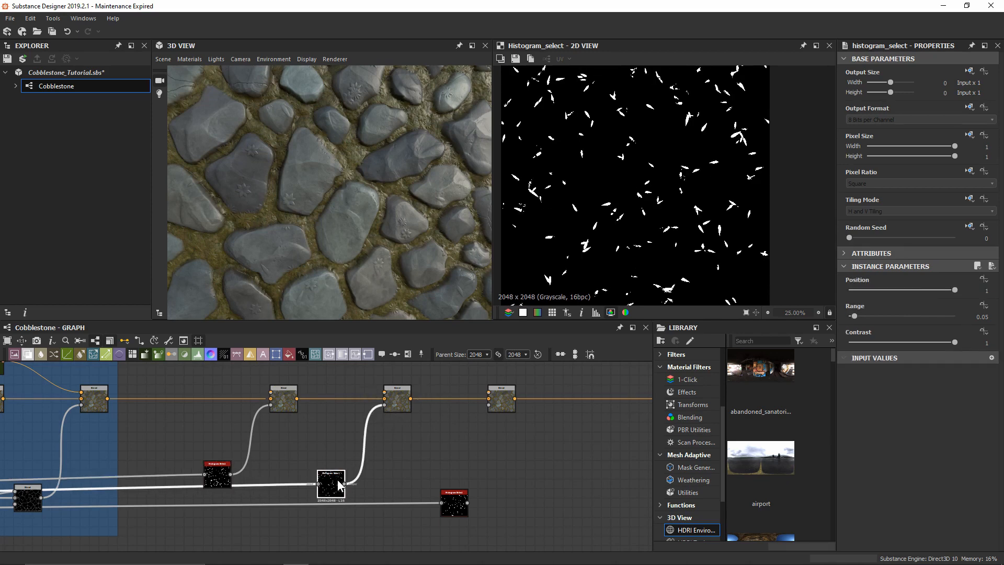
pyautogui.click(915, 290)
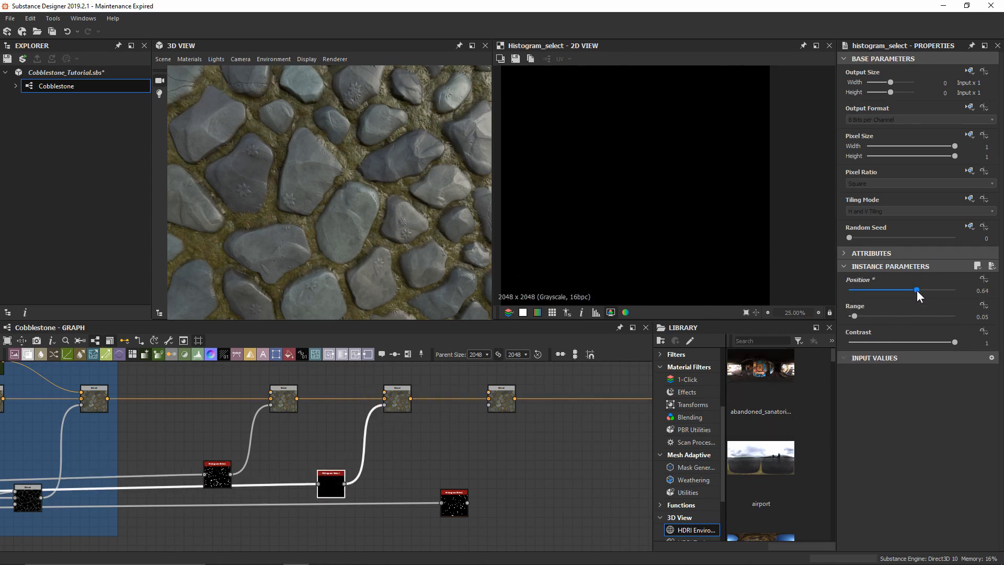
pyautogui.moveTo(917, 289); pyautogui.dragTo(918, 289)
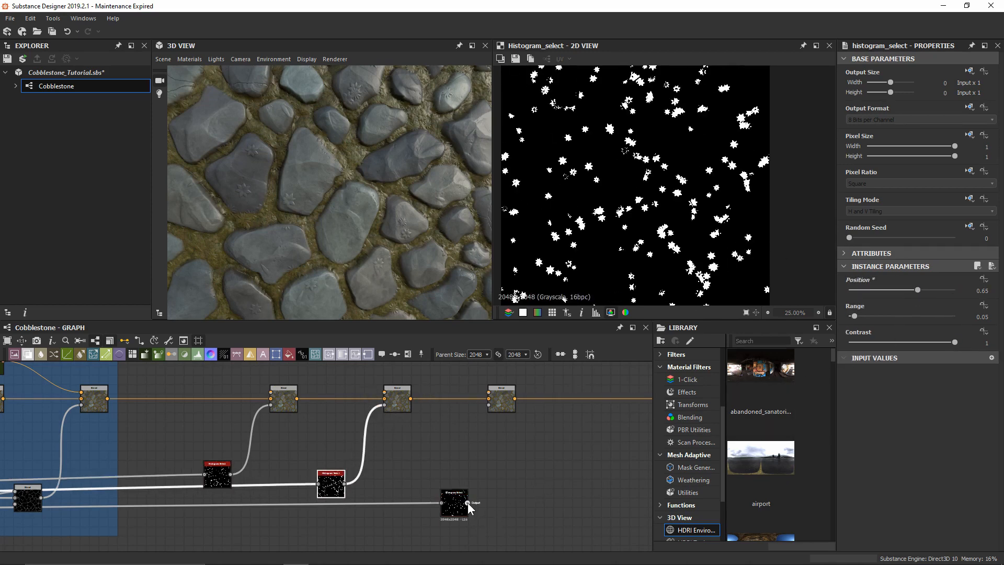
pyautogui.moveTo(467, 503); pyautogui.dragTo(489, 404)
# Step: Duplicate the dark green Uniform Color from the base colour frame and connect the copy to the first new Blend's foreground
pyautogui.moveTo(404, 422); pyautogui.dragTo(411, 488, button='middle')
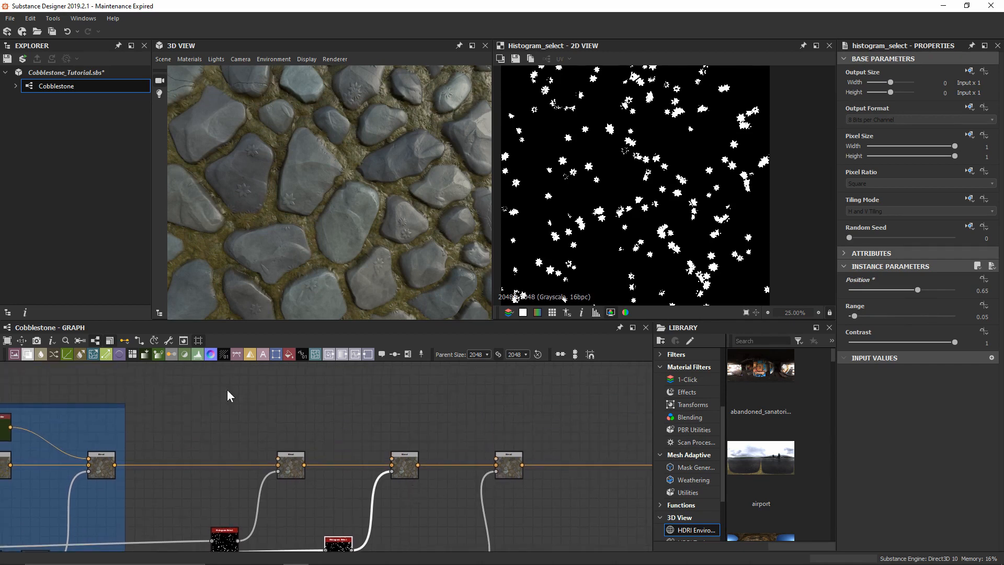
pyautogui.moveTo(23, 423); pyautogui.dragTo(57, 421, button='middle')
pyautogui.click(36, 429)
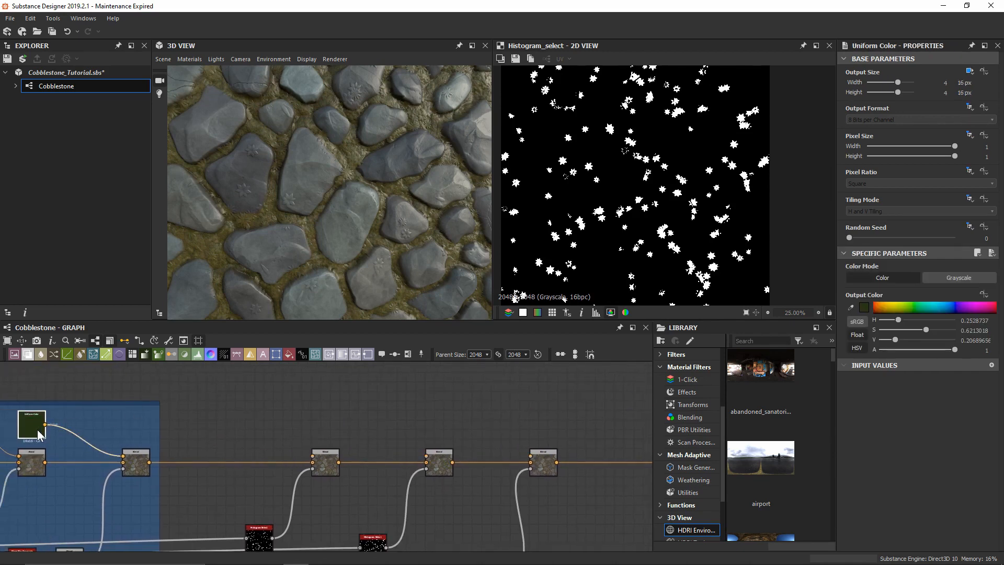
pyautogui.hotkey('ctrl', 'c')
pyautogui.hotkey('ctrl', 'v')
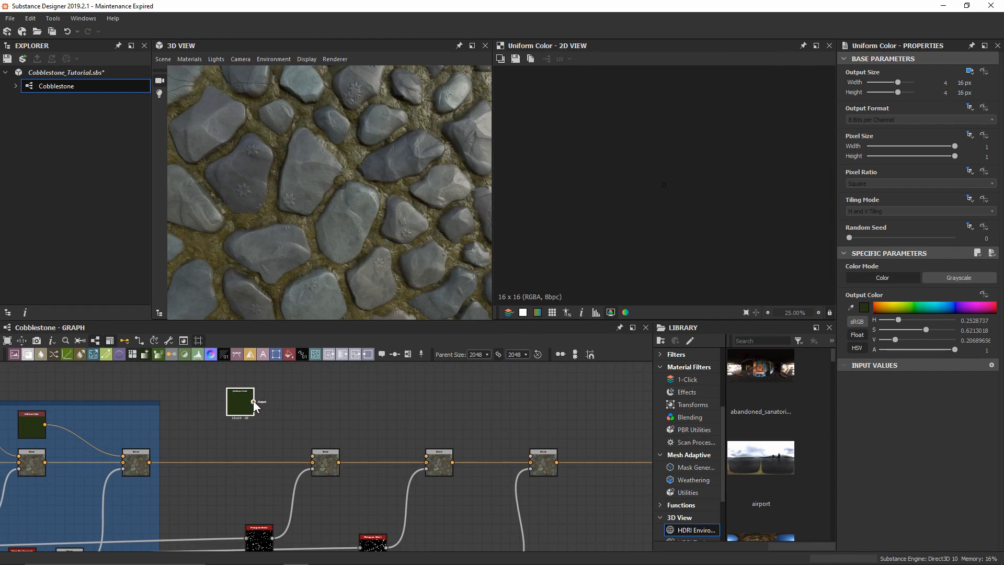
pyautogui.moveTo(253, 401); pyautogui.dragTo(320, 457)
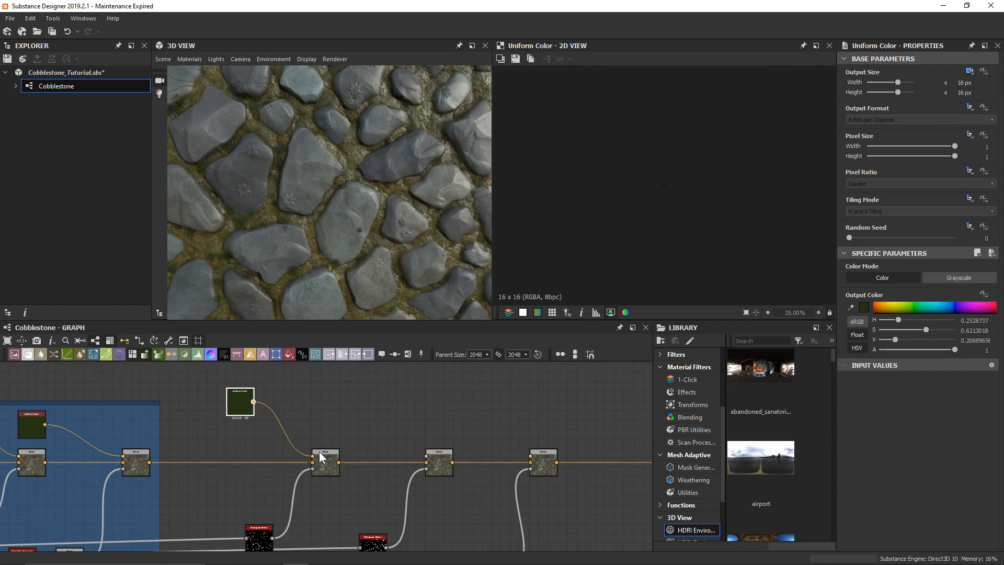
pyautogui.scroll(3, 281, 231)
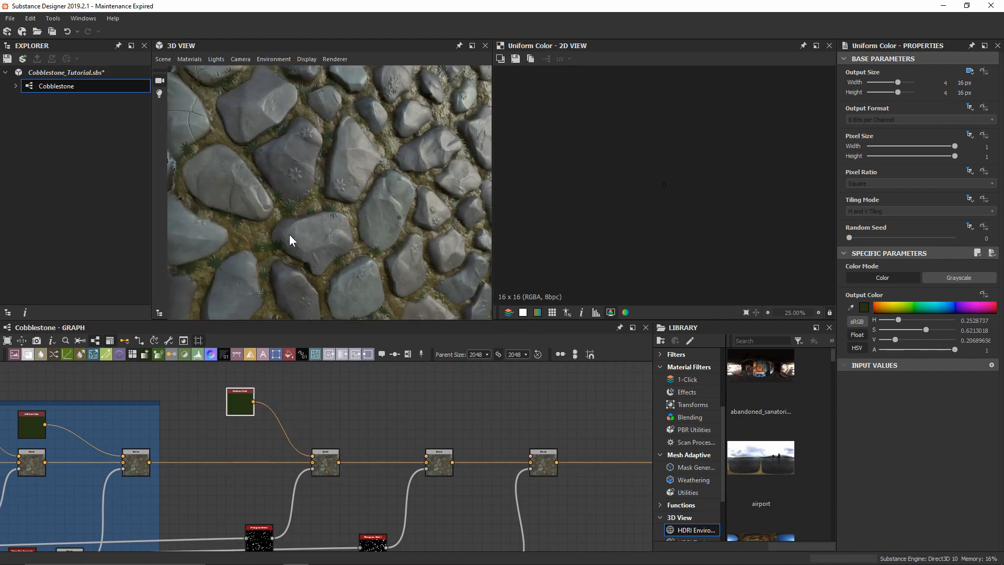
pyautogui.moveTo(322, 179); pyautogui.dragTo(340, 127)
pyautogui.moveTo(455, 157); pyautogui.dragTo(378, 160)
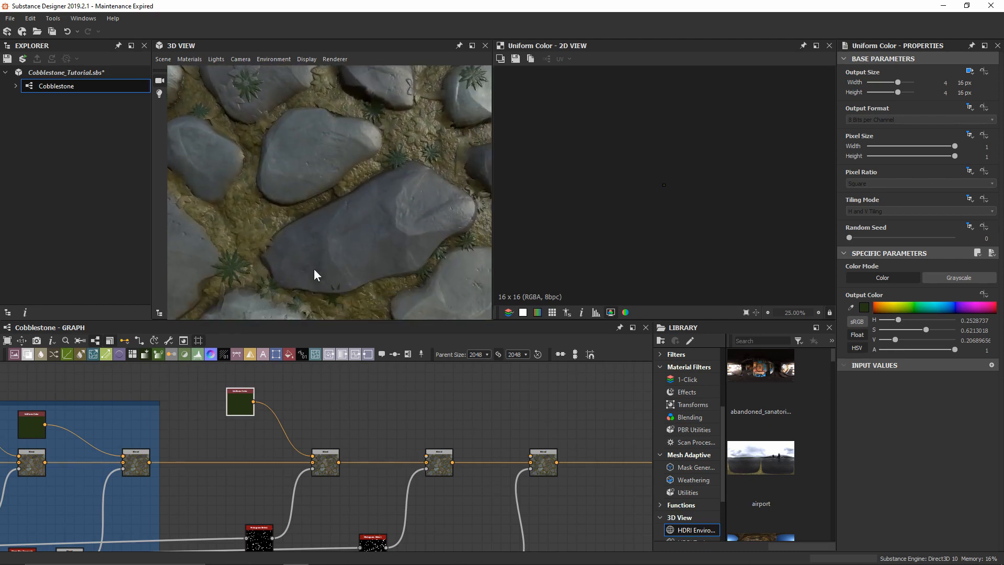
# Step: Duplicate the green Uniform Color twice more and connect the copies to the foregrounds of the second and third Blends
pyautogui.hotkey('ctrl', 'c')
pyautogui.hotkey('ctrl', 'v')
pyautogui.moveTo(318, 450); pyautogui.dragTo(426, 456)
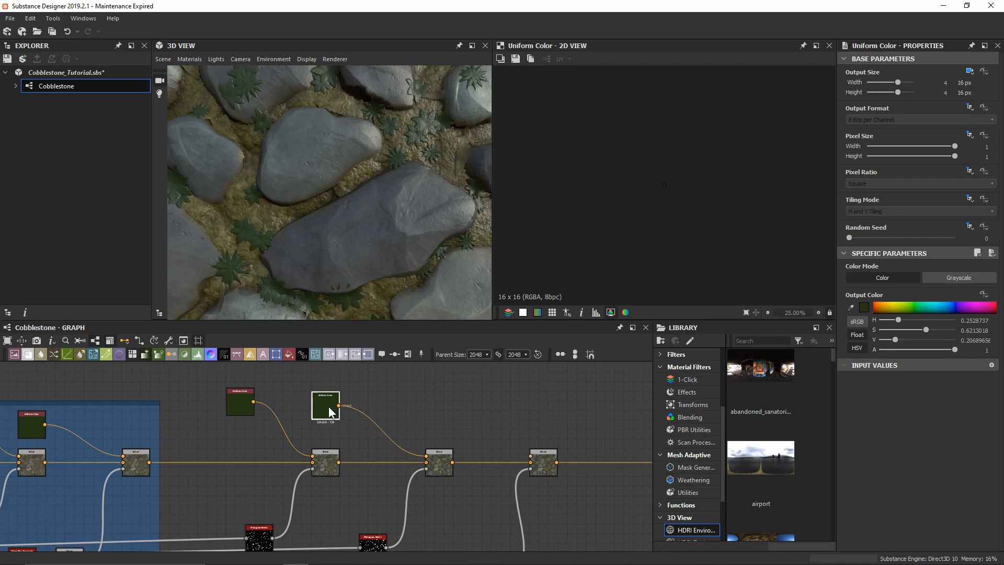
pyautogui.hotkey('ctrl', 'v')
pyautogui.moveTo(335, 458); pyautogui.dragTo(452, 413)
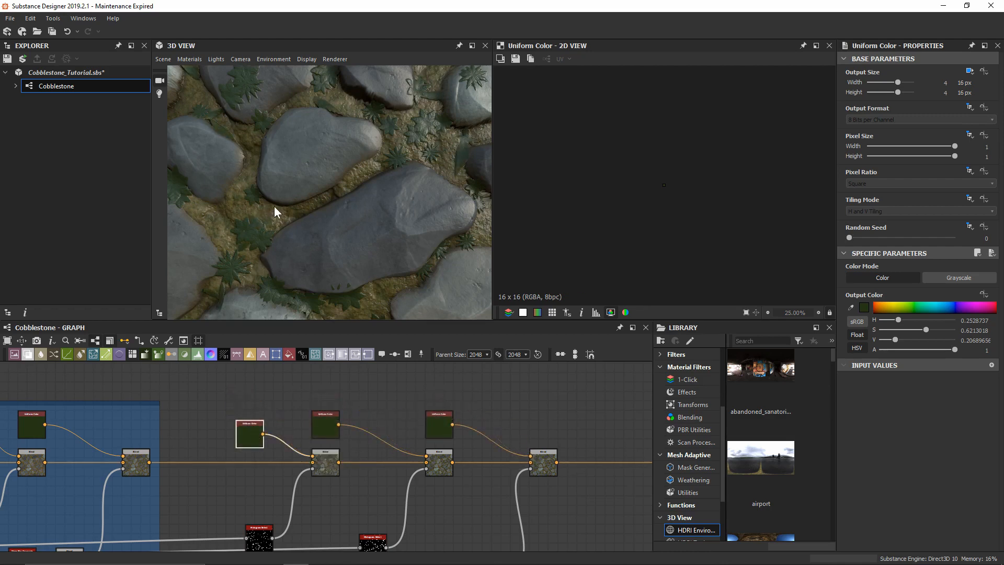
# Step: Desaturate the first plant's Uniform Color by setting its saturation to 0.18 and value to 0.22
pyautogui.moveTo(274, 206); pyautogui.dragTo(337, 222, button='middle')
pyautogui.moveTo(338, 238); pyautogui.dragTo(343, 161, button='right')
pyautogui.moveTo(344, 161); pyautogui.dragTo(324, 181, button='middle')
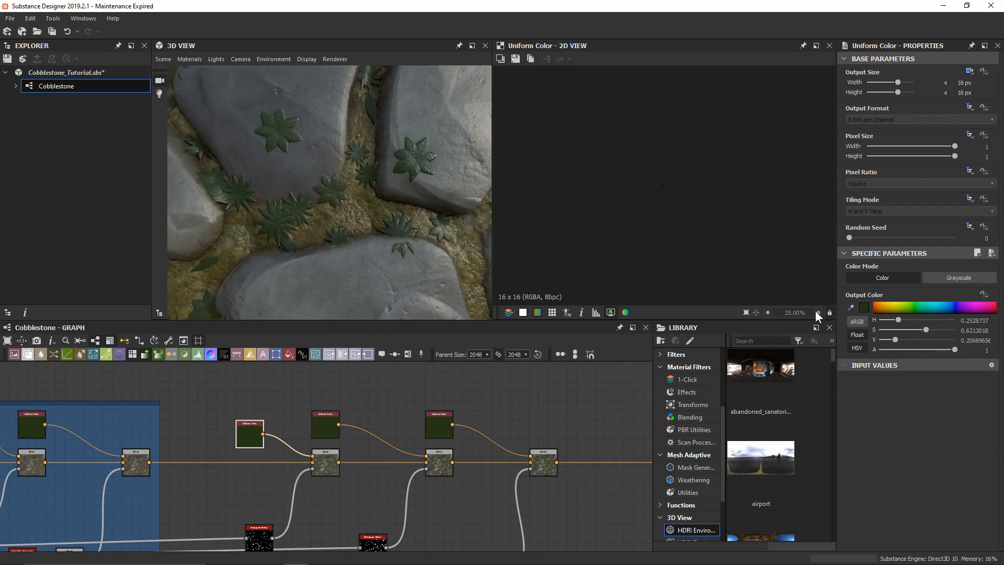
pyautogui.click(863, 307)
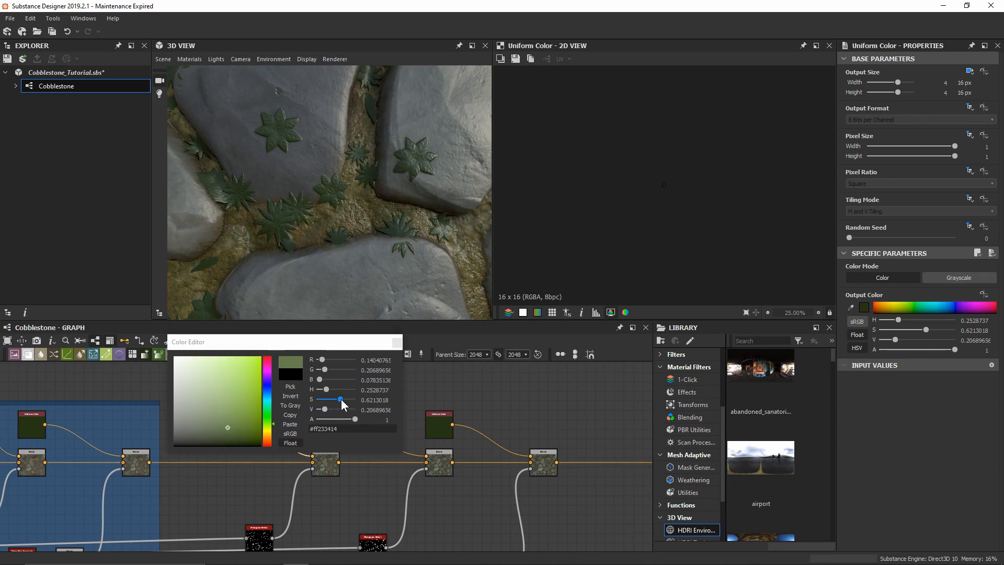
pyautogui.moveTo(341, 398)
pyautogui.mouseDown()
pyautogui.moveTo(321, 396)
pyautogui.moveTo(324, 405)
pyautogui.mouseUp()
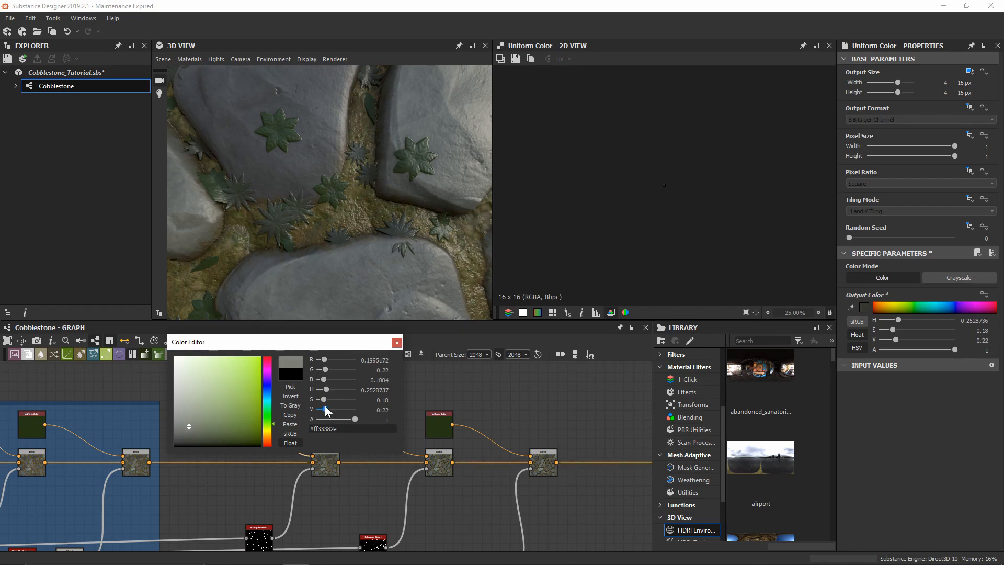
pyautogui.click(397, 342)
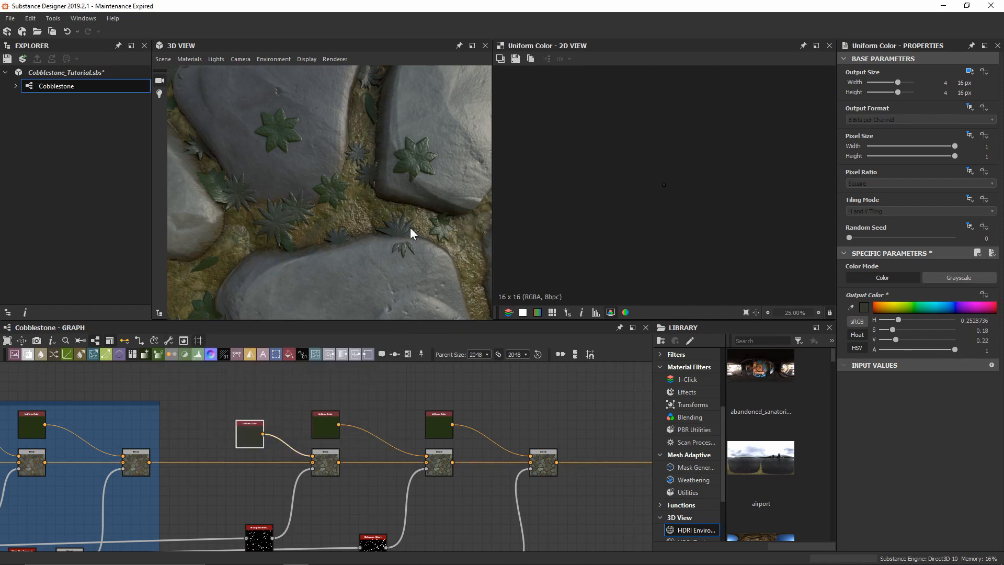
# Step: Change the 3D view's environment lighting to the bonifacio_aragon HDRI from the library
pyautogui.moveTo(334, 255); pyautogui.dragTo(356, 233)
pyautogui.scroll(-3, 767, 421)
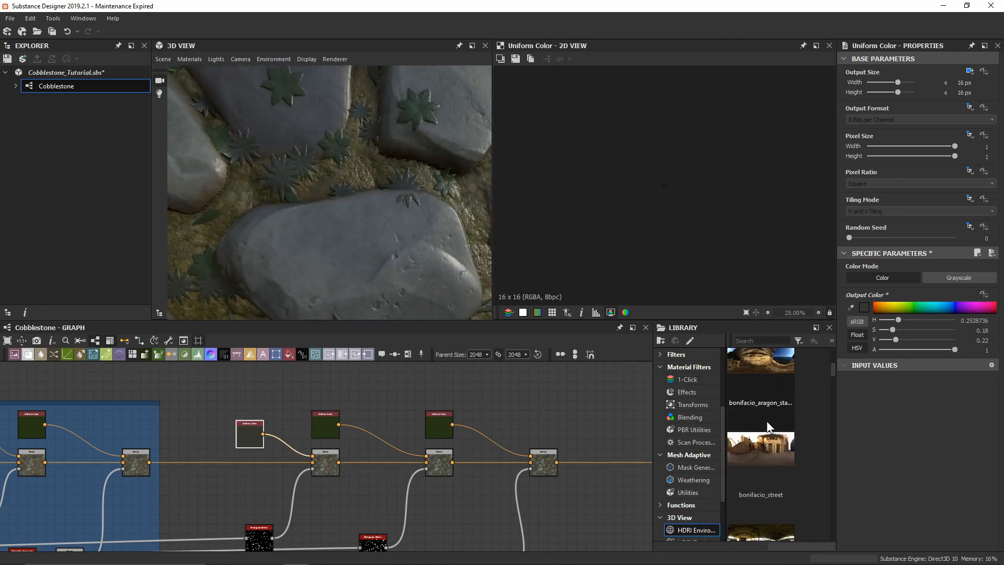
pyautogui.moveTo(752, 362); pyautogui.dragTo(342, 174)
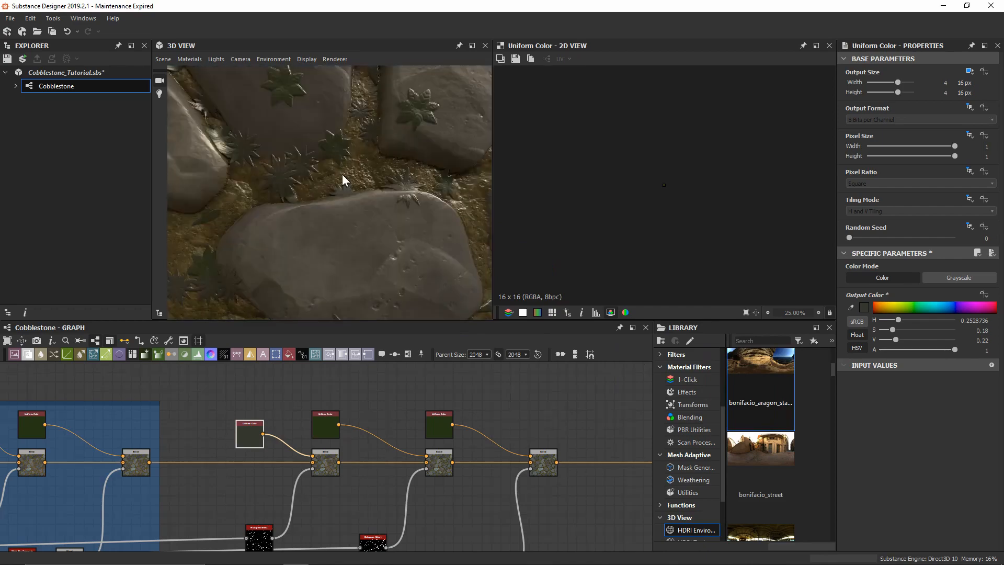
# Step: Examine the plants in the 3D view under the new lighting, and preview the second Blend and its Histogram Select mask
pyautogui.scroll(-5, 380, 200)
pyautogui.moveTo(312, 133); pyautogui.dragTo(287, 216, button='middle')
pyautogui.moveTo(286, 215); pyautogui.dragTo(309, 211)
pyautogui.scroll(5, 308, 211)
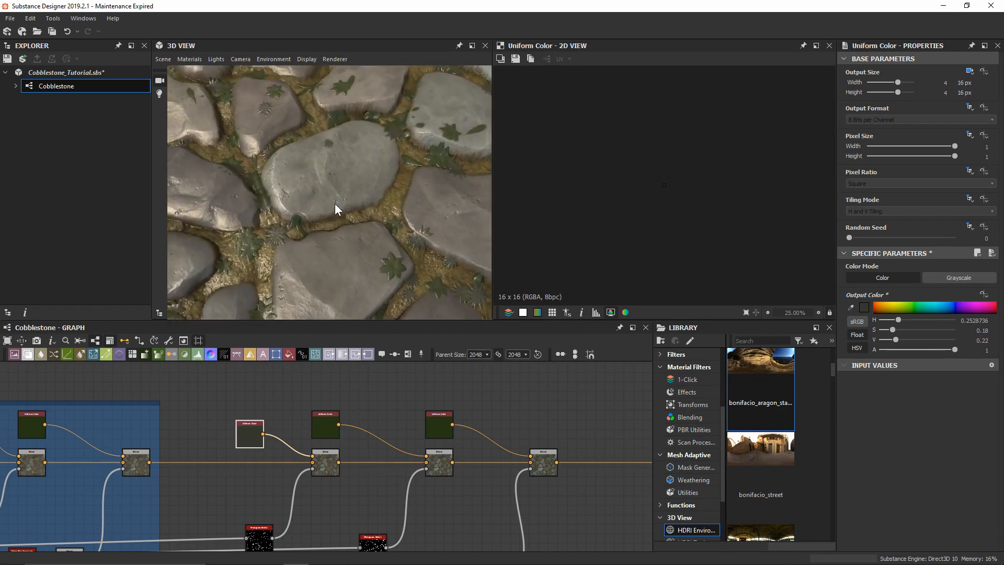
pyautogui.scroll(-2, 370, 167)
pyautogui.moveTo(370, 165); pyautogui.dragTo(387, 194)
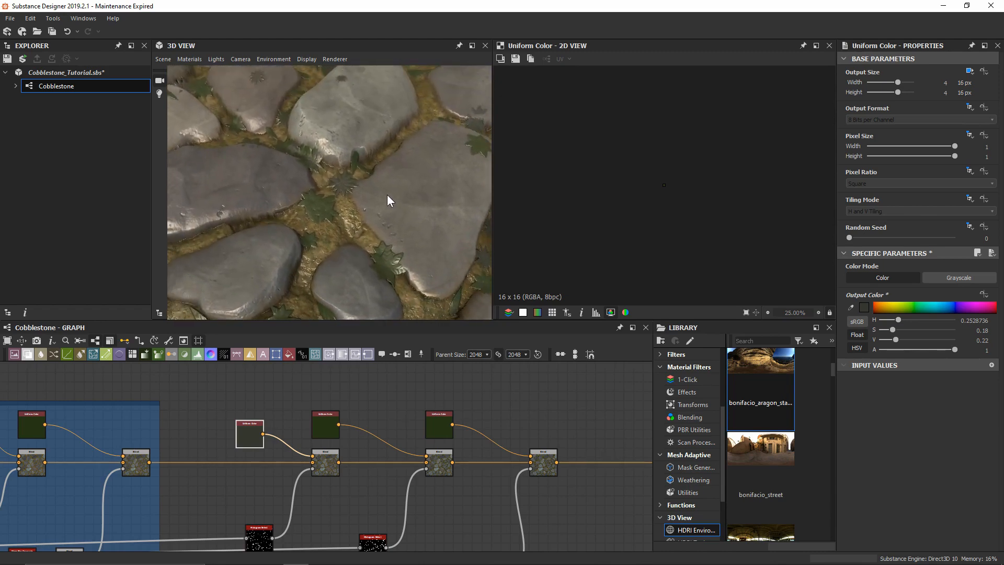
pyautogui.click(326, 419)
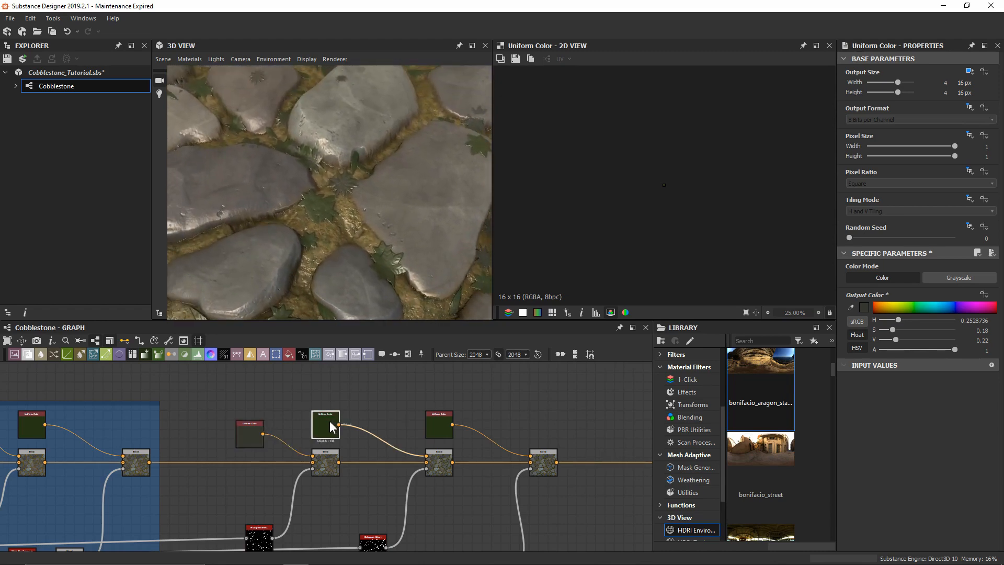
pyautogui.click(444, 464)
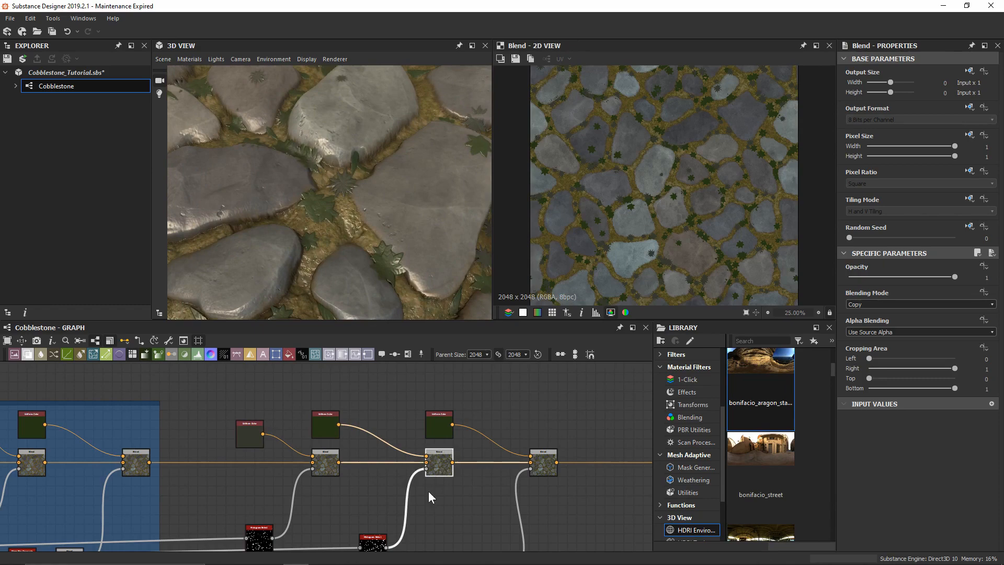
pyautogui.click(364, 536)
pyautogui.scroll(5, 600, 241)
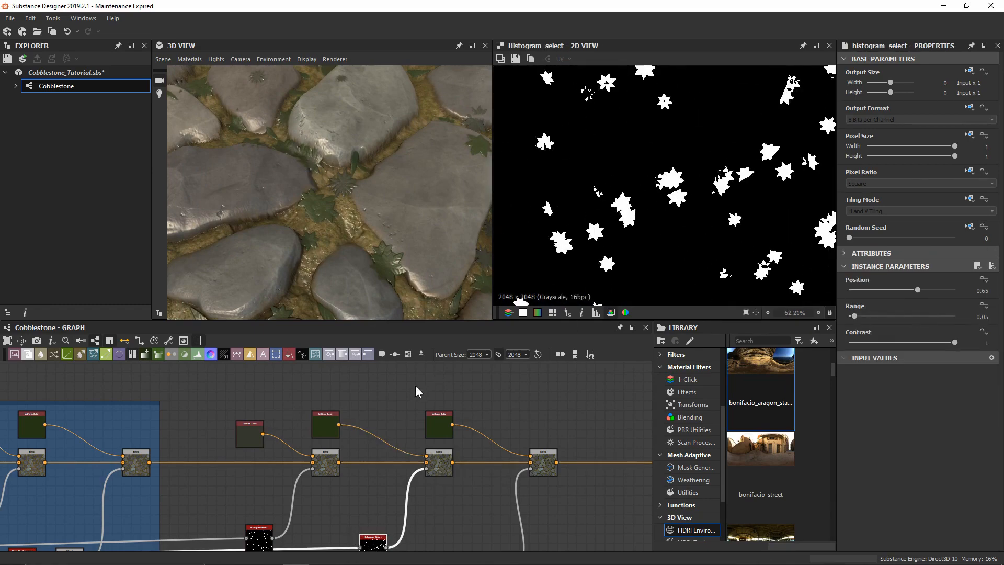
# Step: Set the second plant's Uniform Color to a muted green with hue 0.27, saturation 0.34 and value 0.27
pyautogui.click(326, 424)
pyautogui.click(862, 307)
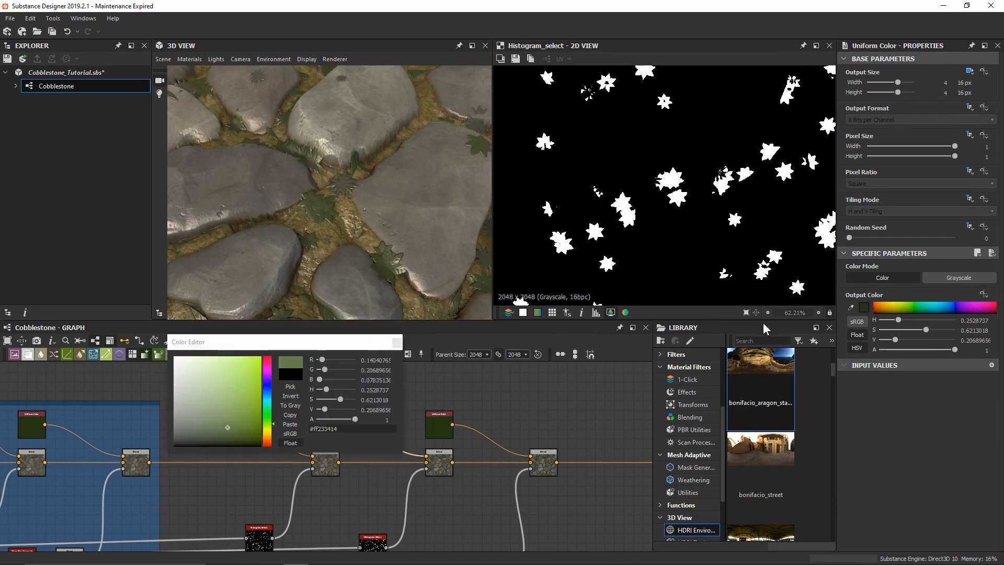
pyautogui.moveTo(341, 399)
pyautogui.mouseDown()
pyautogui.moveTo(328, 400)
pyautogui.moveTo(331, 408)
pyautogui.moveTo(325, 399)
pyautogui.moveTo(328, 408)
pyautogui.mouseUp()
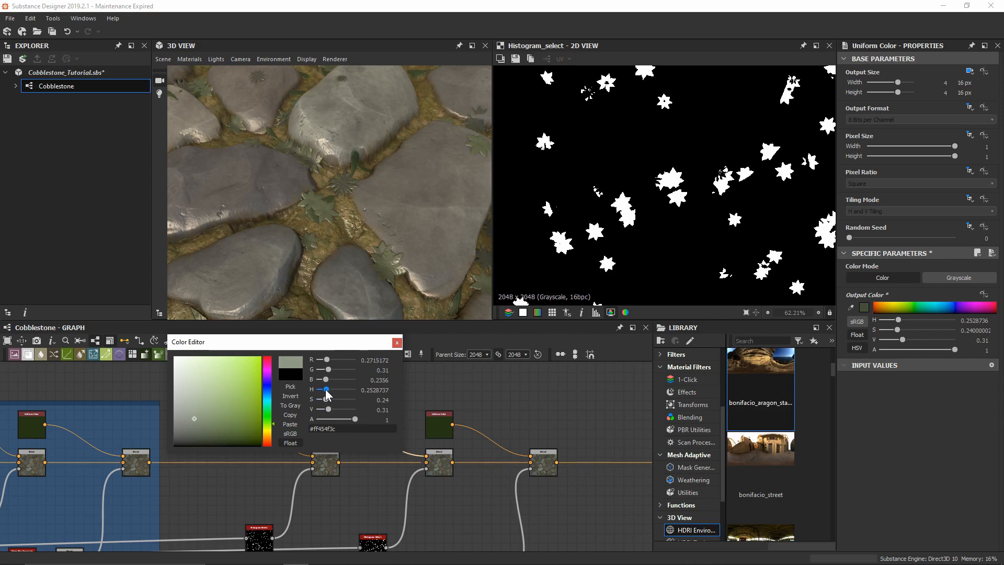
pyautogui.moveTo(326, 390); pyautogui.dragTo(327, 389)
pyautogui.moveTo(399, 199); pyautogui.dragTo(400, 157)
pyautogui.click(397, 342)
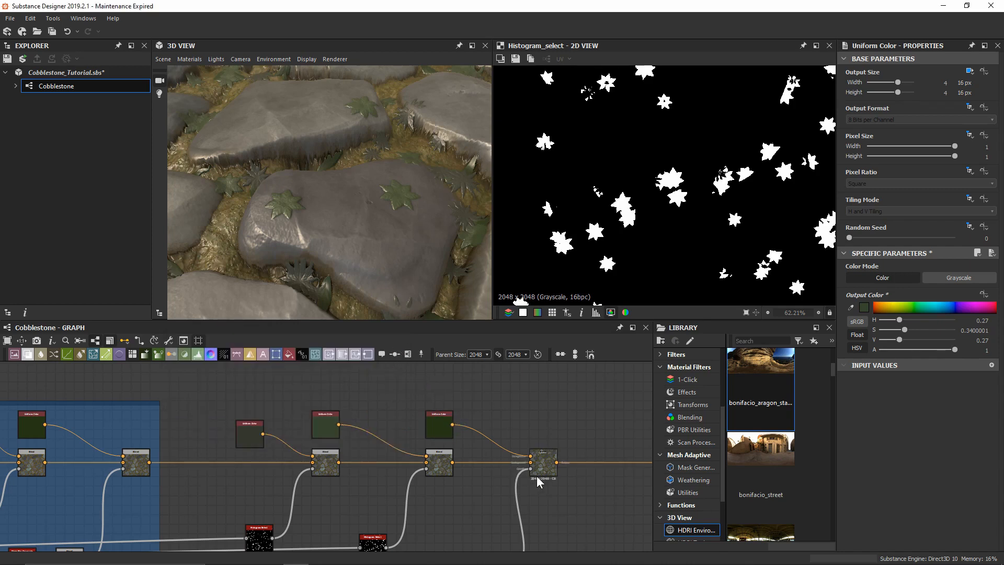
# Step: Recolour the third plant's Uniform Color to a reddish brown with hue about 0.057, saturation 0.41 and value 0.24
pyautogui.moveTo(418, 209); pyautogui.dragTo(339, 220)
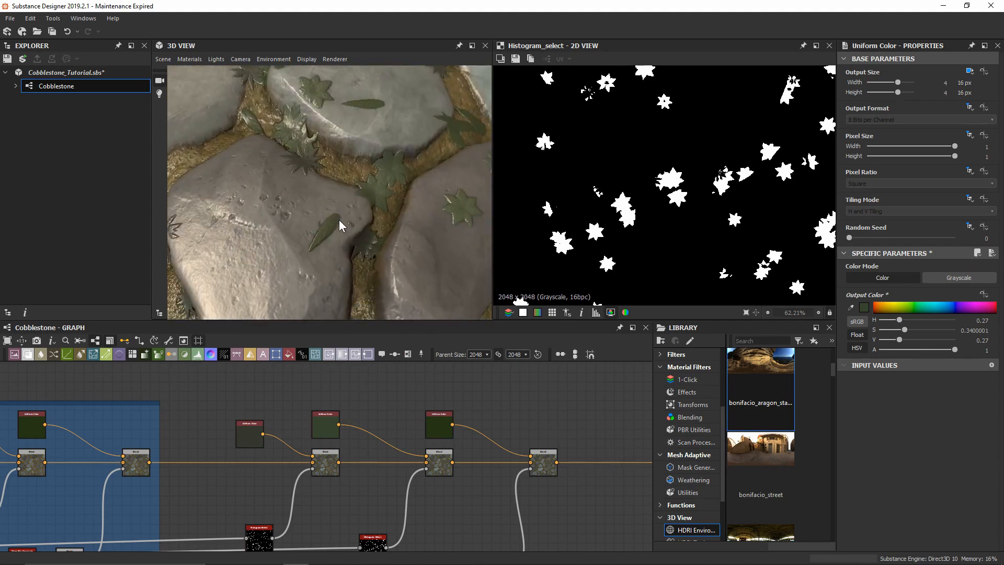
pyautogui.moveTo(371, 137); pyautogui.dragTo(379, 150)
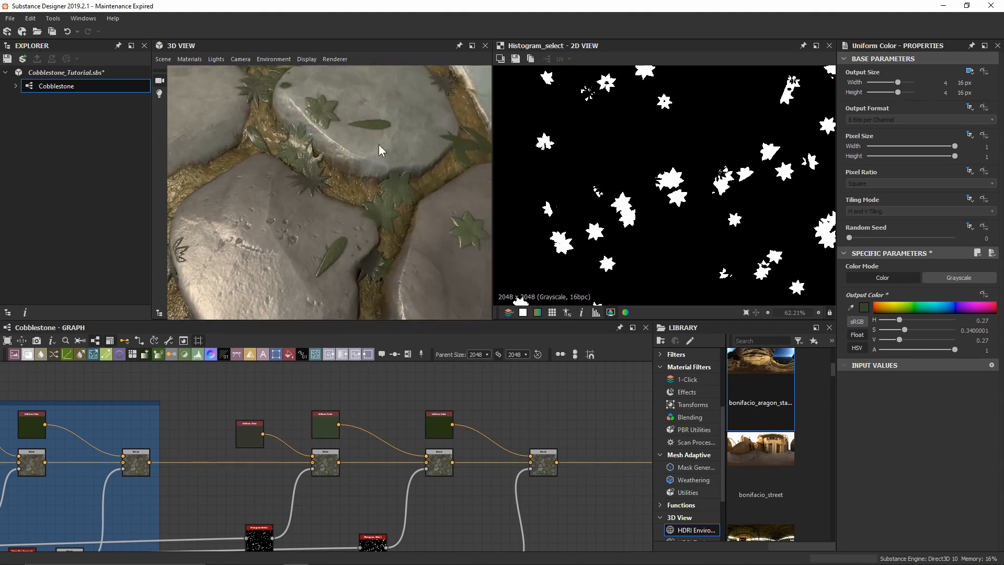
pyautogui.click(443, 426)
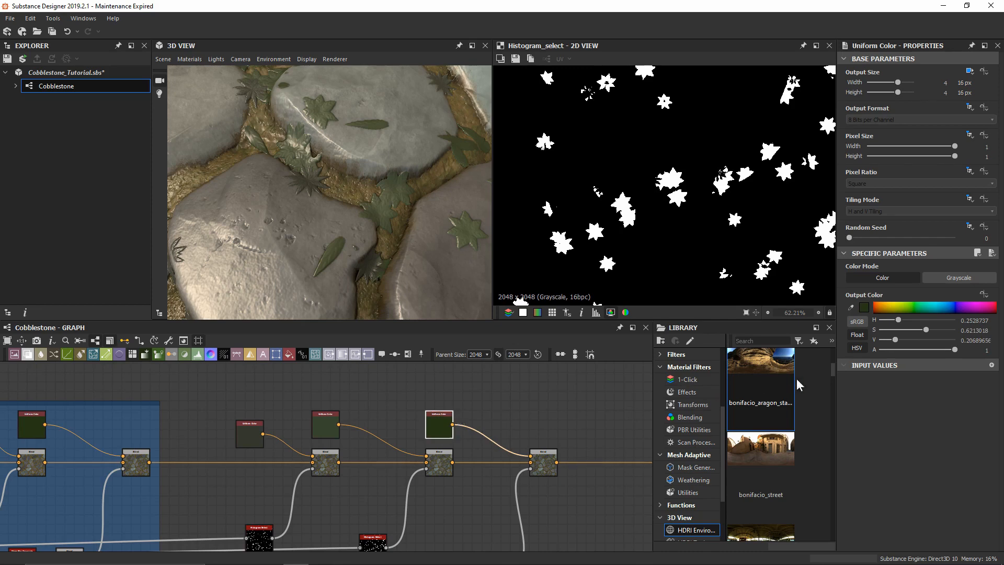
pyautogui.click(864, 307)
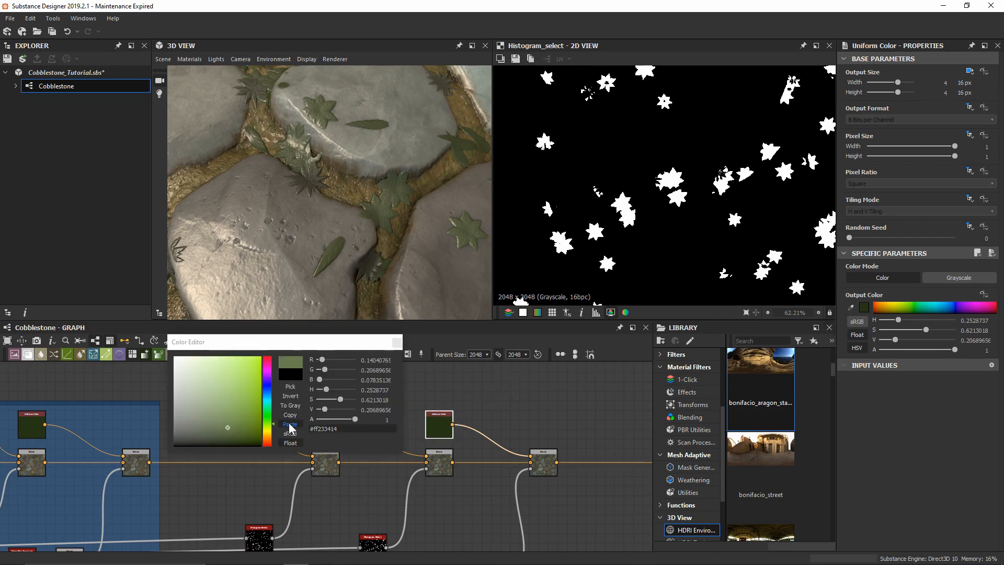
pyautogui.click(269, 437)
pyautogui.moveTo(269, 437); pyautogui.dragTo(272, 440)
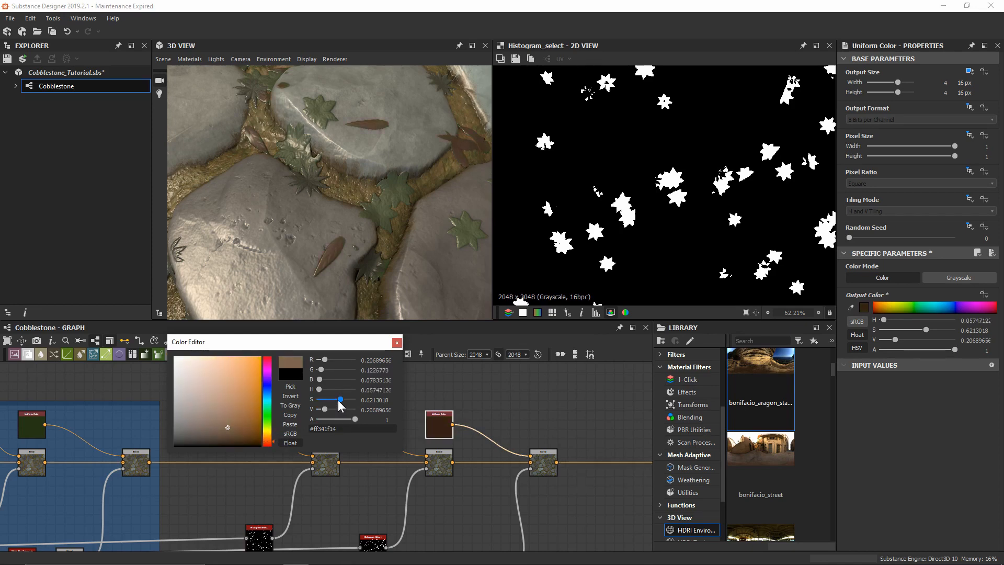
pyautogui.moveTo(339, 401); pyautogui.dragTo(337, 398)
pyautogui.moveTo(336, 399); pyautogui.dragTo(326, 409)
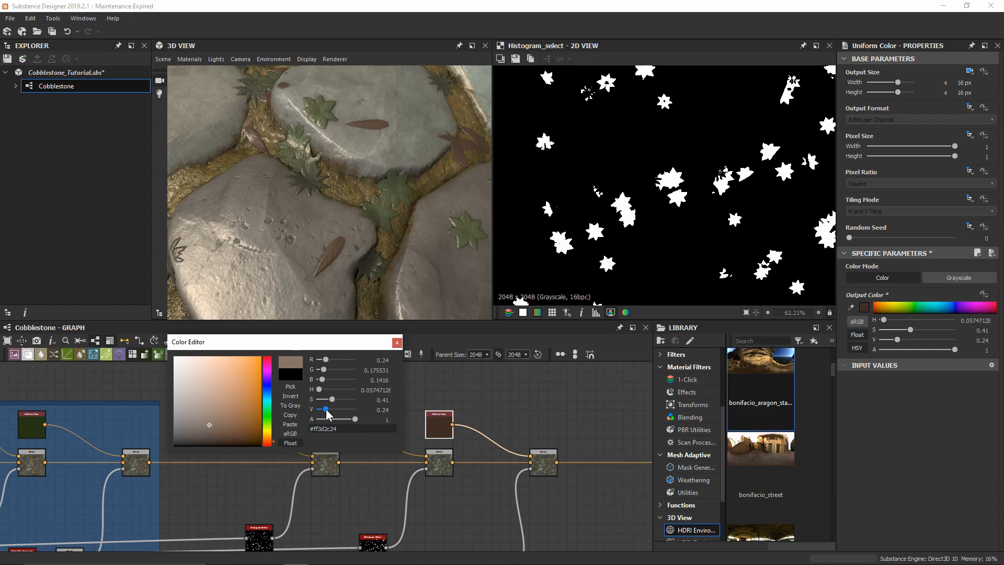
pyautogui.click(397, 342)
# Step: Preview the last plant Blend and examine the recoloured leaves in the 2D and 3D views
pyautogui.click(544, 450)
pyautogui.click(619, 402)
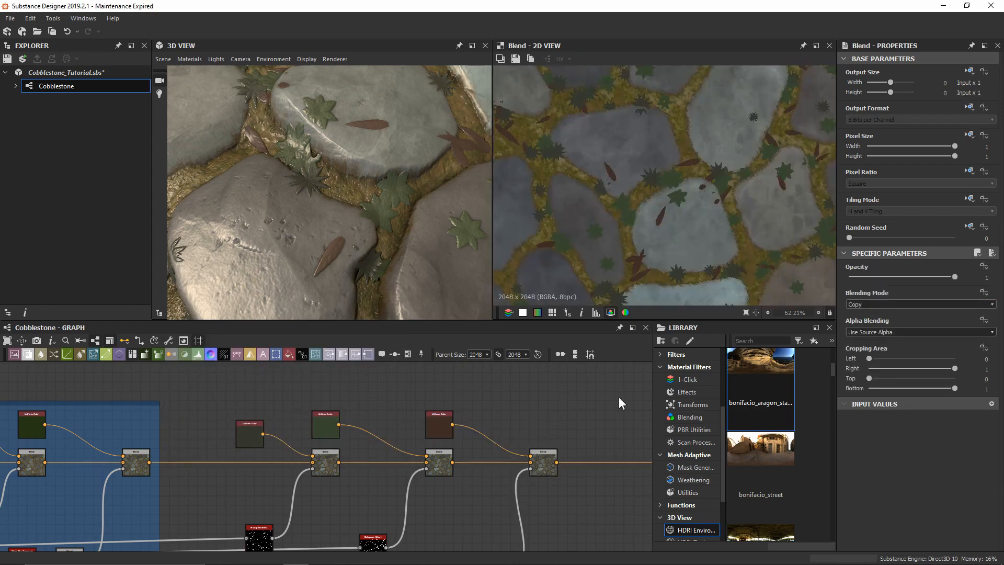
pyautogui.scroll(-3, 622, 201)
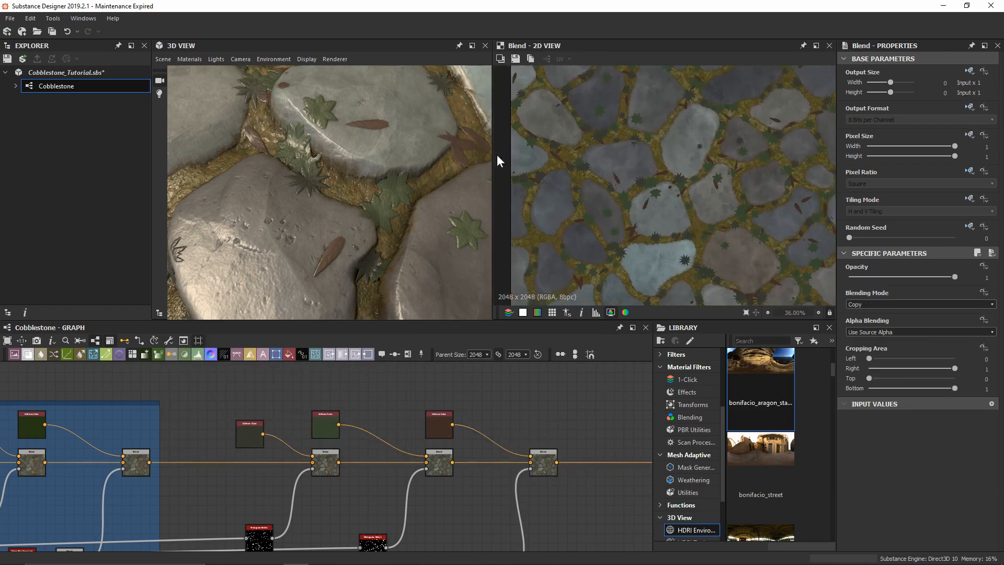
pyautogui.scroll(-5, 406, 156)
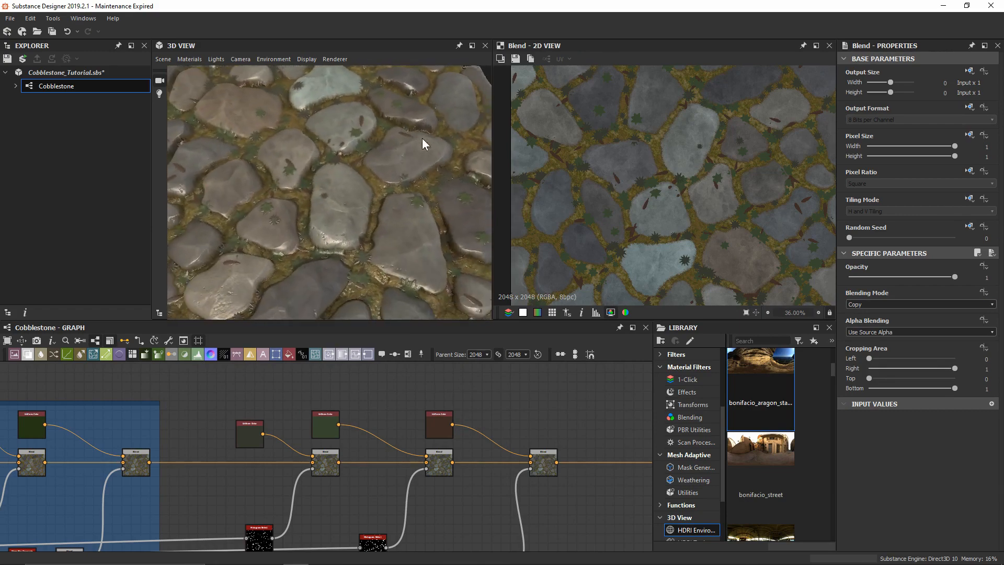
pyautogui.moveTo(422, 138); pyautogui.dragTo(338, 162)
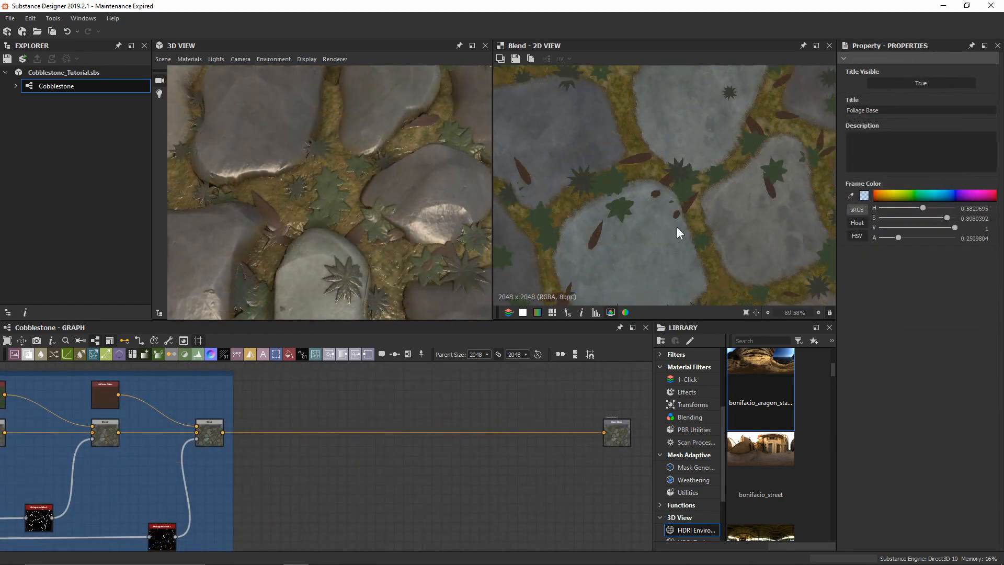
pyautogui.scroll(5, 584, 164)
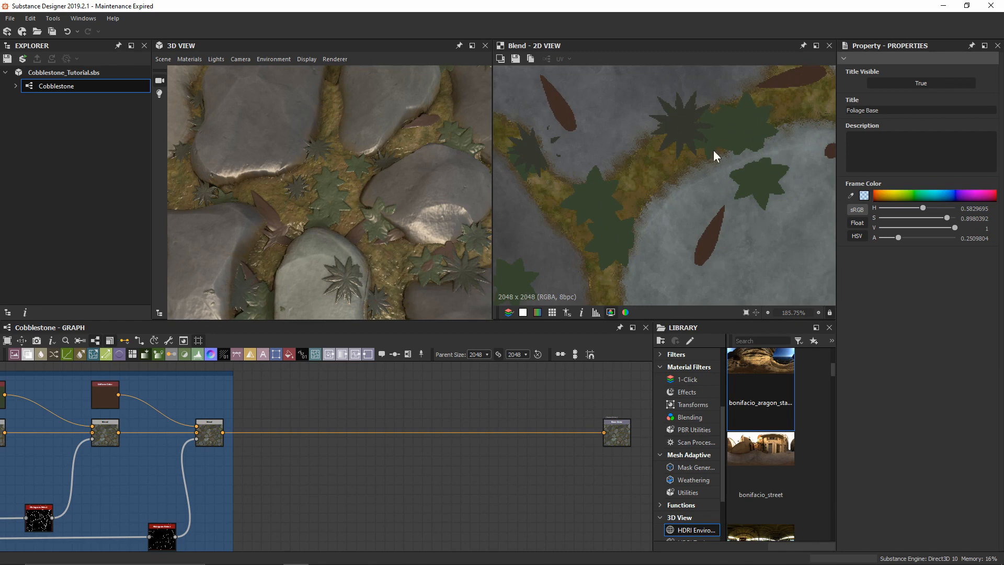
# Step: Insert a Blend between the Foliage Base frame and the base colour output, and connect a duplicate of the brown Uniform Color to its foreground
pyautogui.moveTo(474, 392); pyautogui.dragTo(451, 452)
pyautogui.press('space')
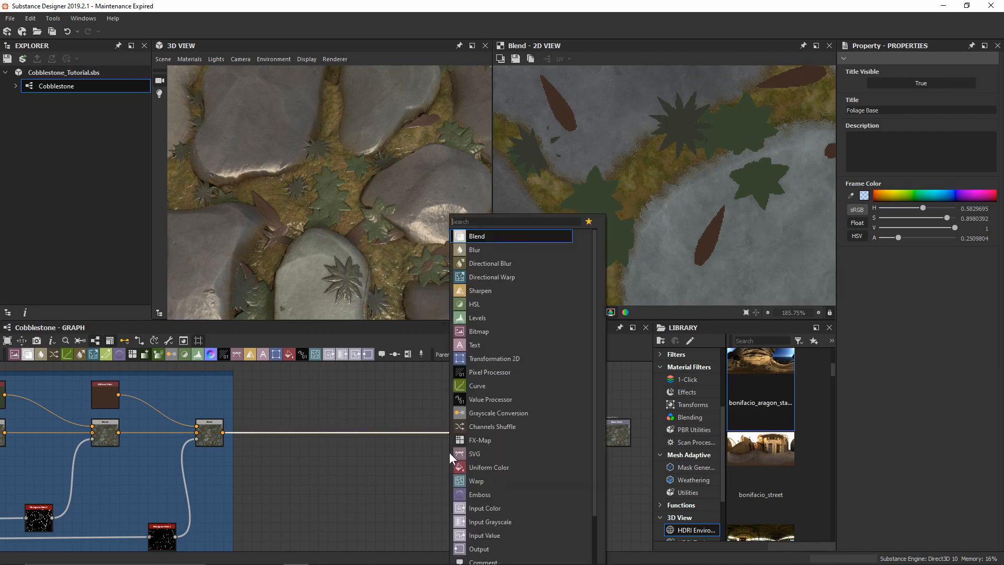
pyautogui.press('Return')
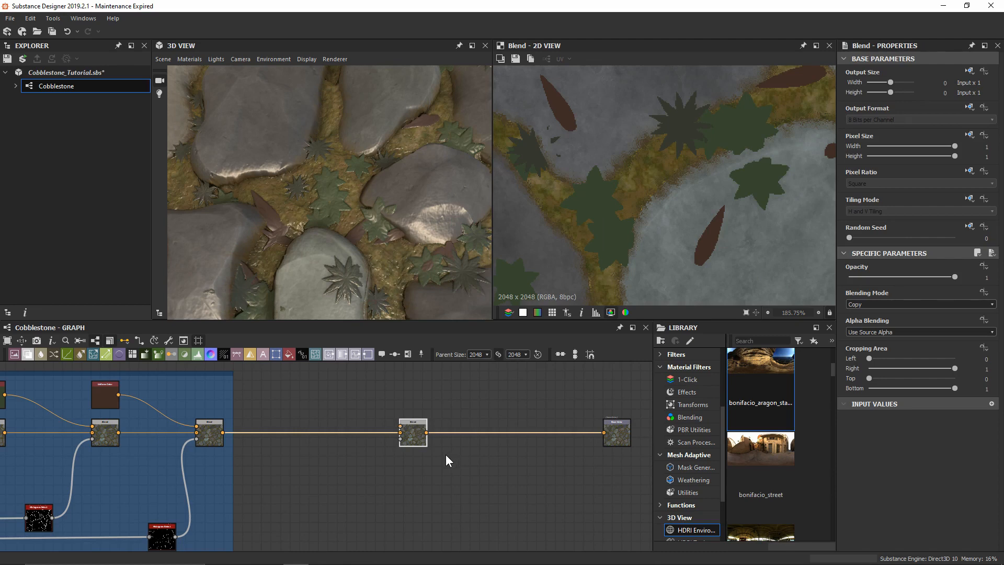
pyautogui.scroll(-3, 445, 454)
pyautogui.doubleClick(281, 425)
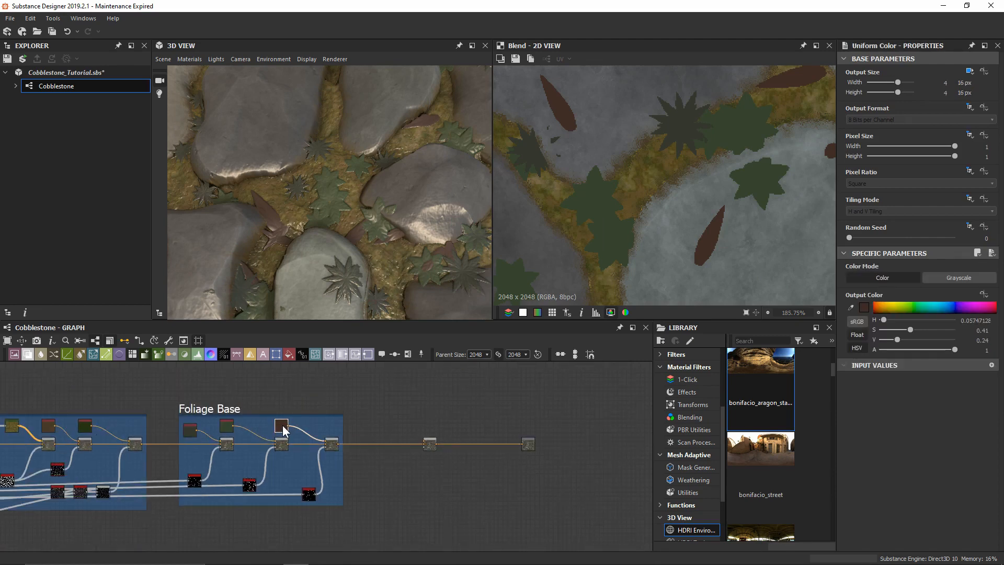
pyautogui.scroll(5, 424, 450)
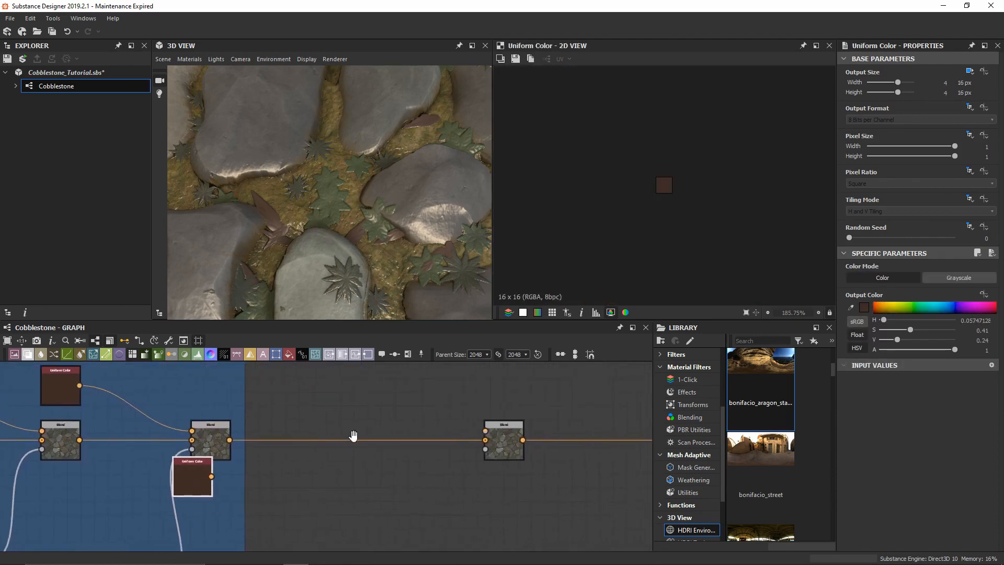
pyautogui.moveTo(135, 484); pyautogui.dragTo(433, 439)
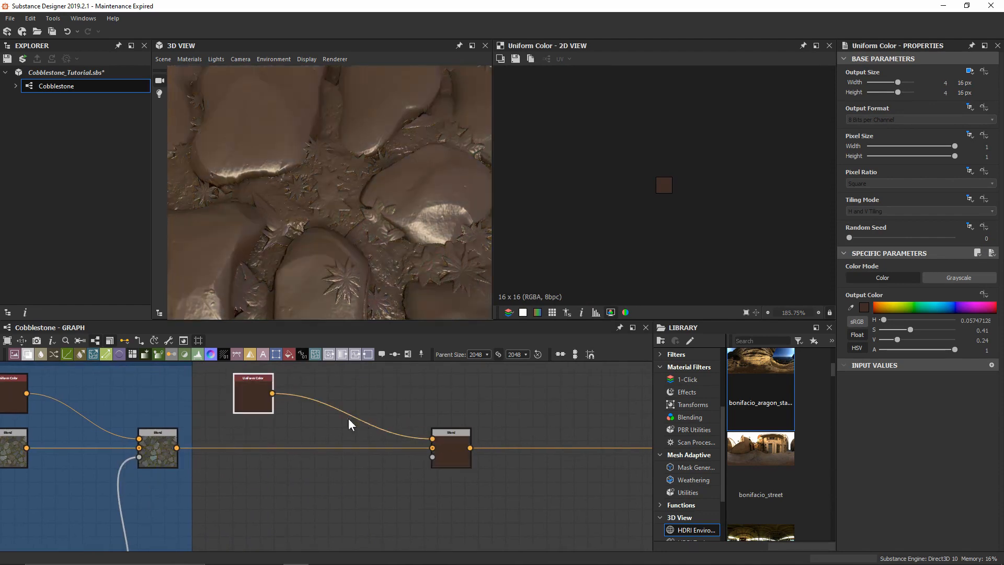
# Step: Change the duplicated Uniform Color to a light neutral grey, #b0b0b0
pyautogui.click(864, 307)
pyautogui.click(181, 387)
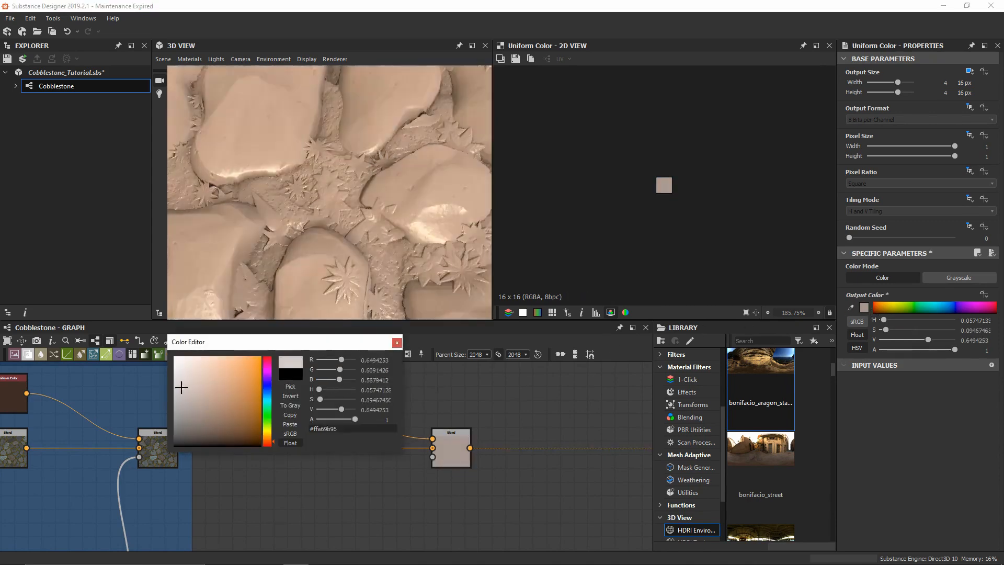
pyautogui.moveTo(182, 387); pyautogui.dragTo(174, 383)
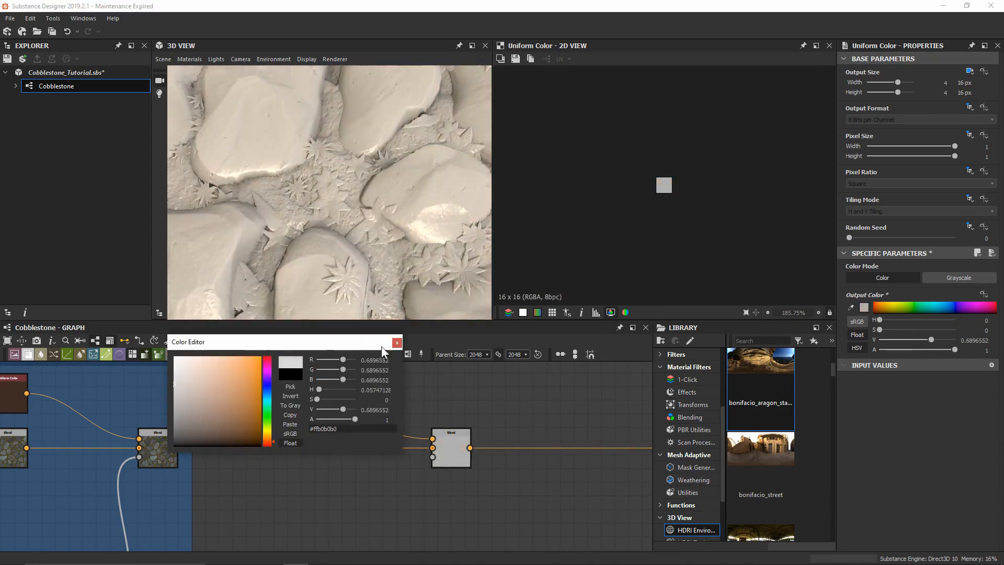
pyautogui.click(397, 342)
# Step: Preview the new Blend and set its blending mode to Overlay
pyautogui.click(459, 450)
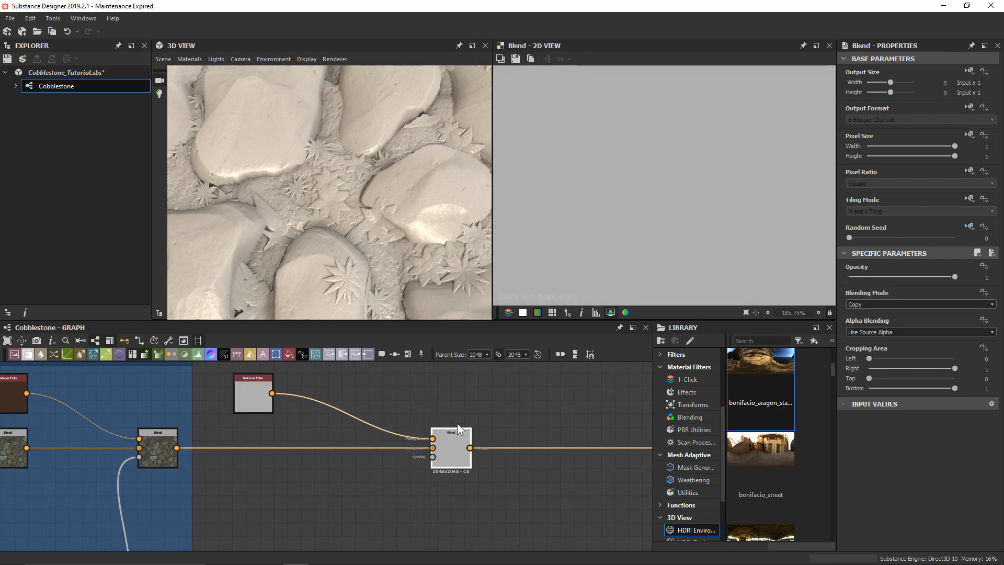
pyautogui.click(892, 303)
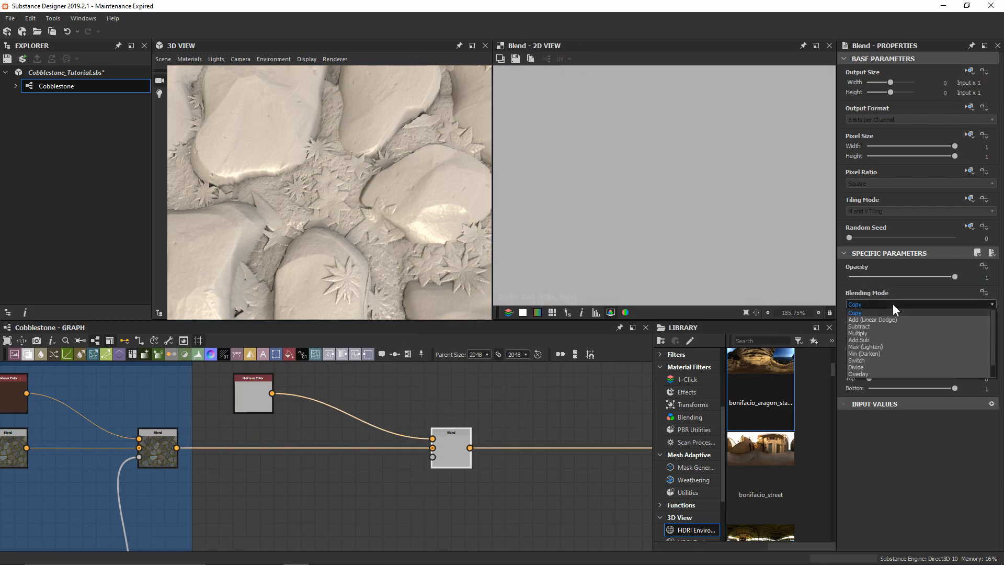
pyautogui.click(890, 373)
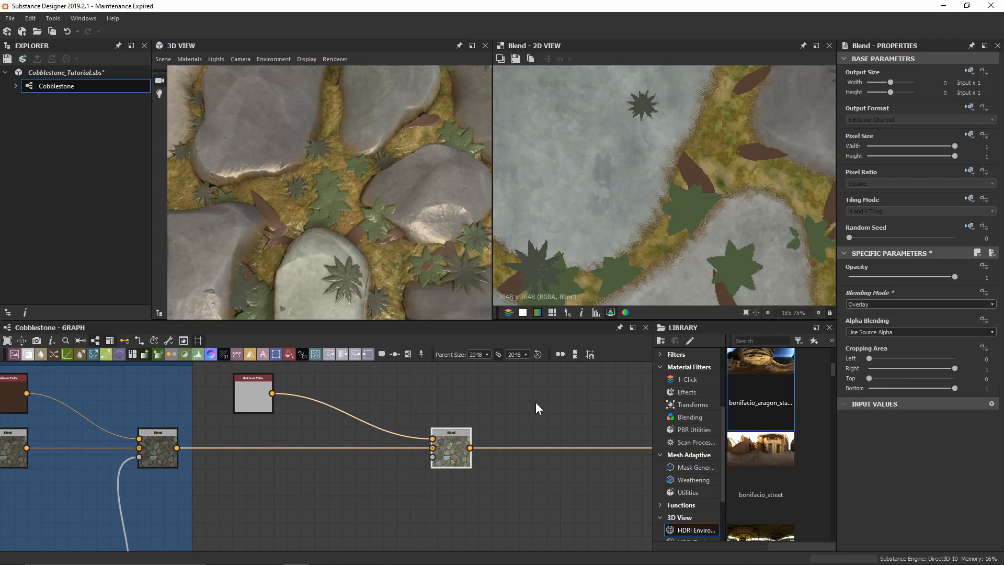
# Step: Duplicate the Curvature node from the Edges frame and place the copy beside the Foliage Base frame, below the Overlay Blend
pyautogui.scroll(-5, 444, 419)
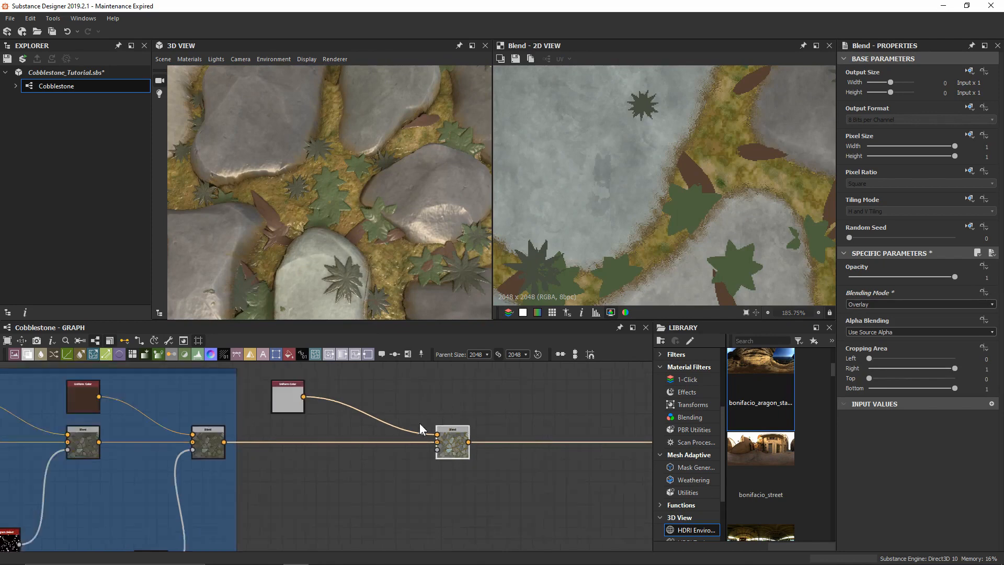
pyautogui.moveTo(180, 488); pyautogui.dragTo(522, 409, button='middle')
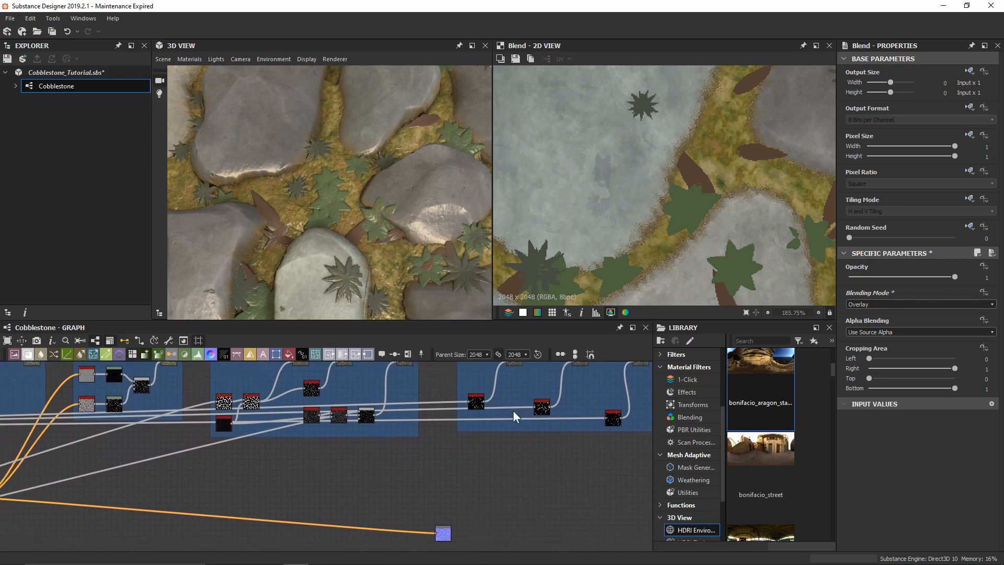
pyautogui.moveTo(68, 414); pyautogui.dragTo(279, 454, button='middle')
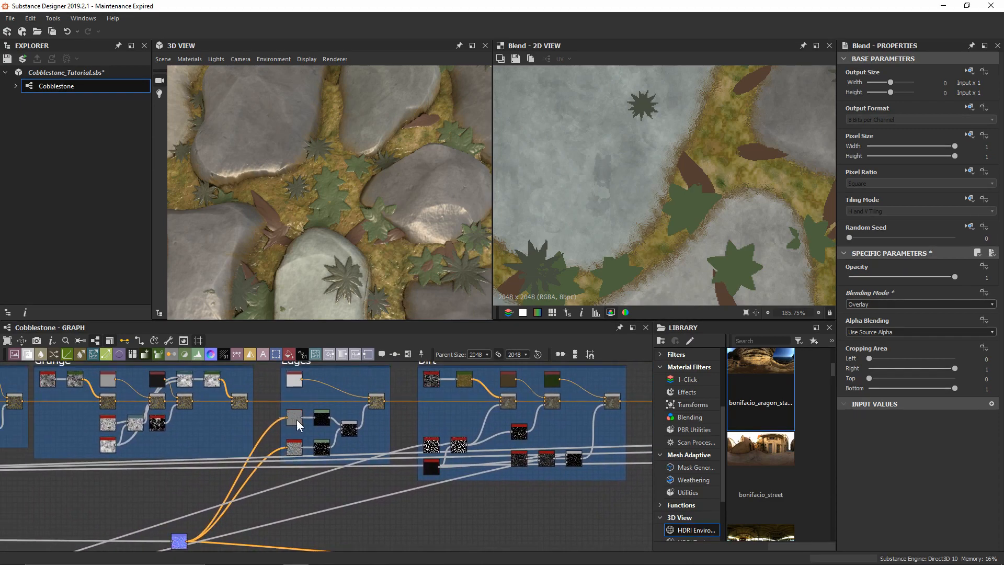
pyautogui.doubleClick(296, 419)
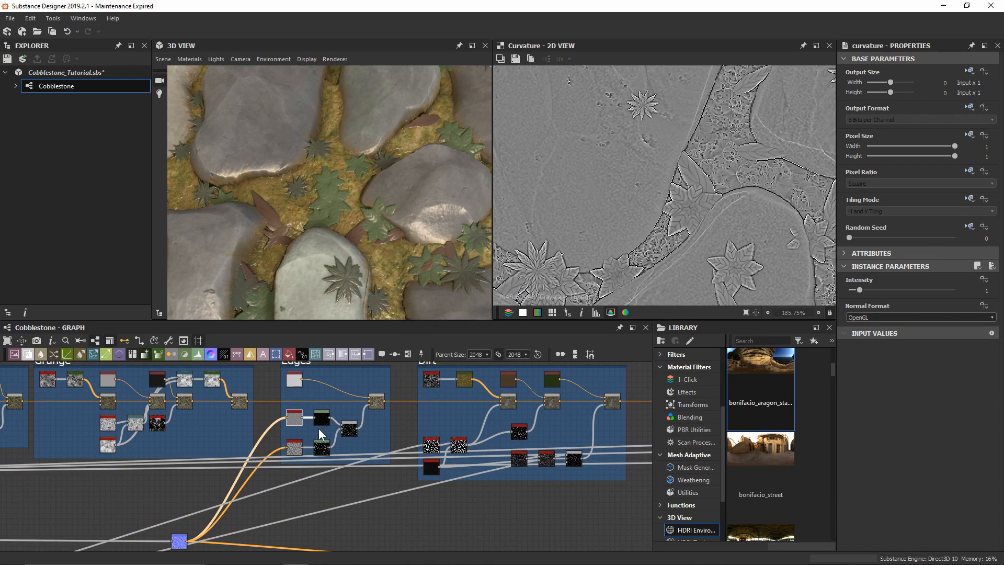
pyautogui.moveTo(426, 424); pyautogui.dragTo(110, 421, button='middle')
pyautogui.moveTo(63, 431); pyautogui.dragTo(635, 410)
pyautogui.moveTo(622, 406); pyautogui.dragTo(286, 446, button='middle')
pyautogui.scroll(3, 306, 444)
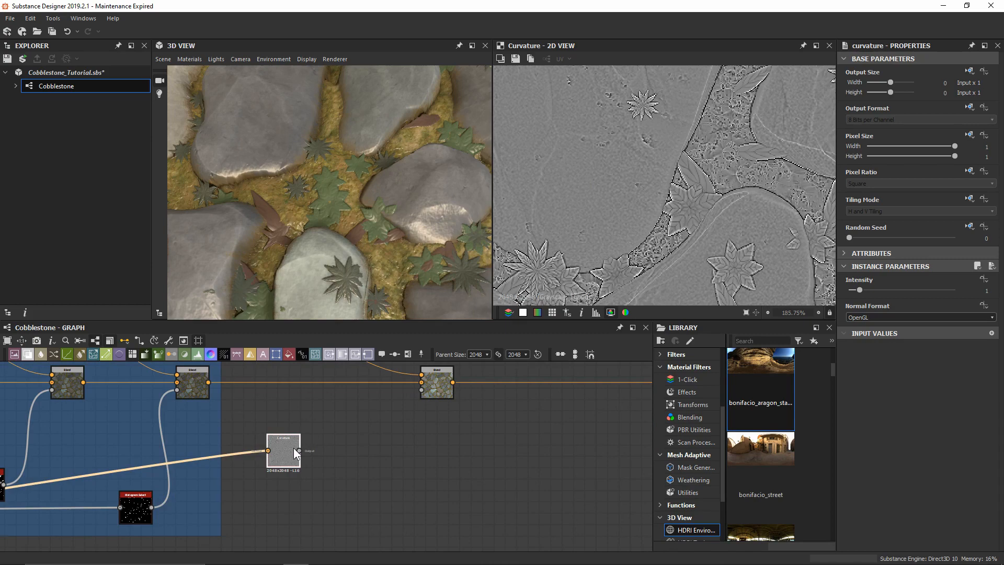
pyautogui.scroll(4, 660, 177)
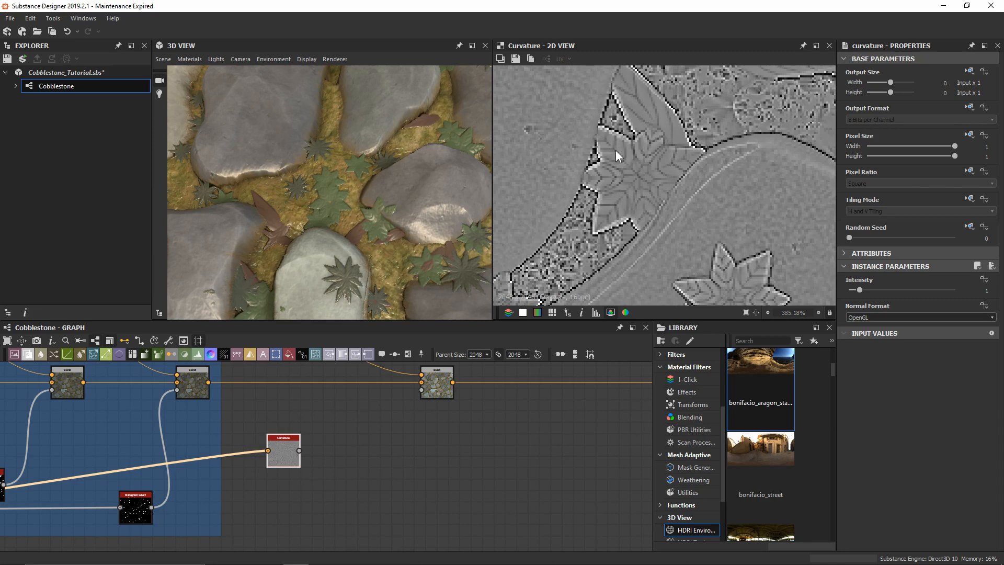
# Step: Set the intensity of the copied Curvature node to 10 and inspect the leaf veins in its preview
pyautogui.moveTo(706, 251); pyautogui.dragTo(685, 212, button='middle')
pyautogui.moveTo(638, 121); pyautogui.dragTo(648, 156, button='middle')
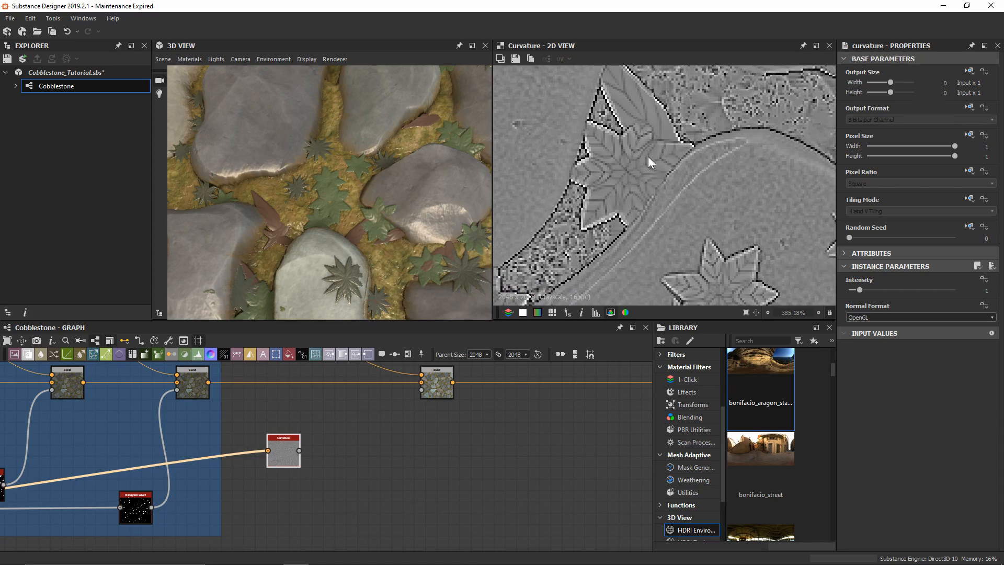
pyautogui.click(871, 290)
pyautogui.write('10')
pyautogui.press('Return')
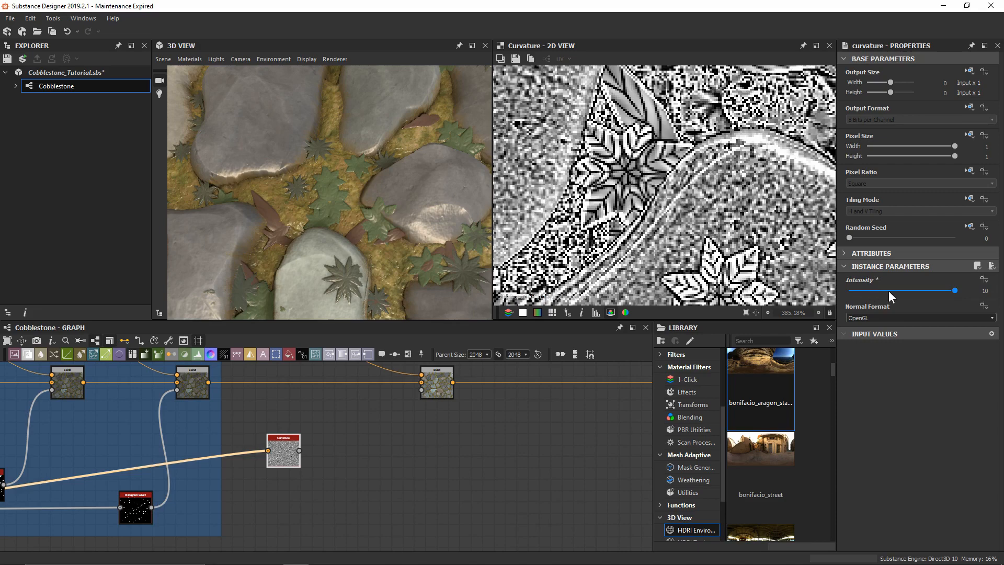
pyautogui.scroll(-1, 642, 222)
pyautogui.scroll(-1, 642, 222)
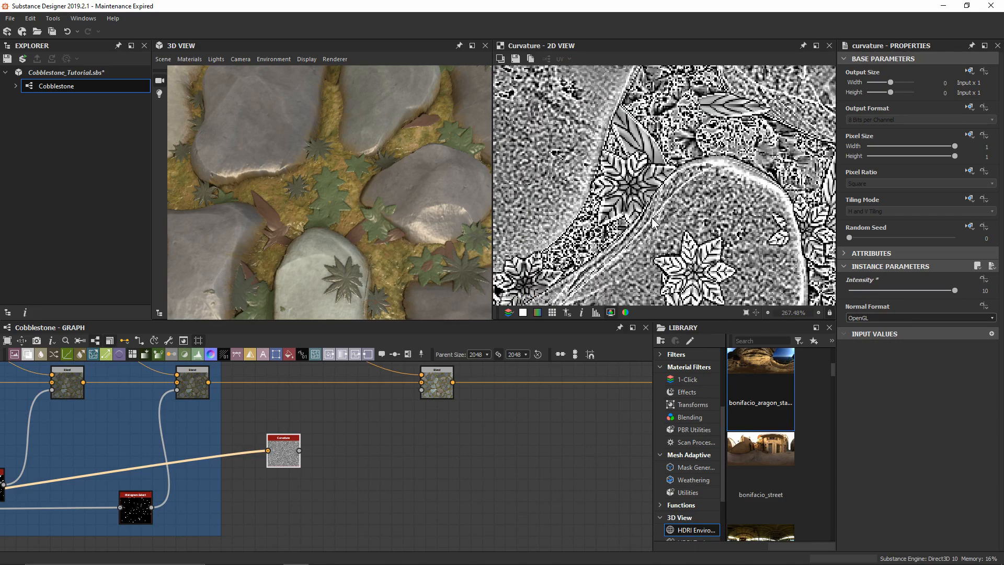
pyautogui.moveTo(713, 137)
pyautogui.mouseDown(button='middle')
pyautogui.moveTo(654, 161)
pyautogui.moveTo(693, 152)
pyautogui.moveTo(703, 134)
pyautogui.mouseUp(button='middle')
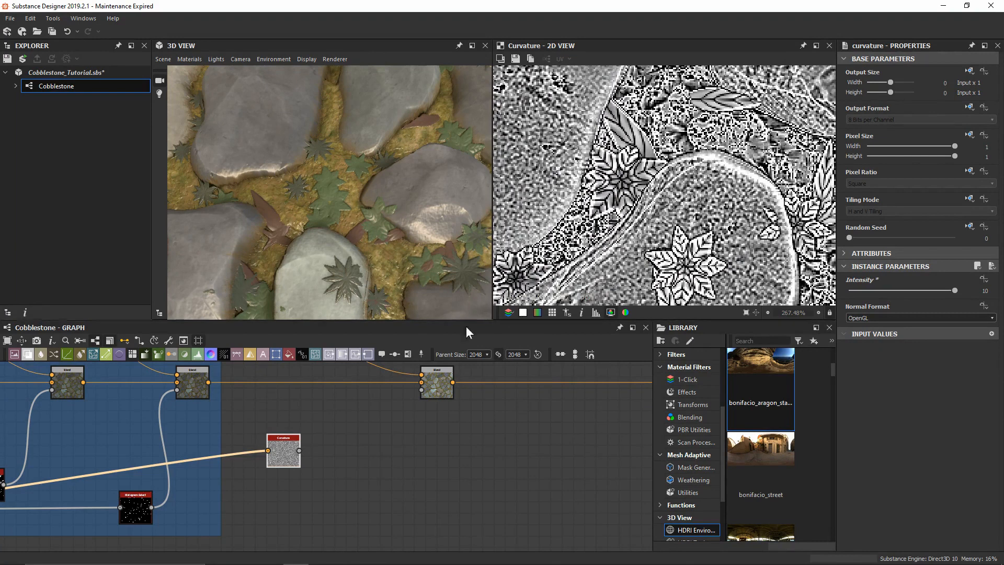
# Step: Connect the Curvature output to the Overlay Blend's opacity input and check the leaves on the 3D model
pyautogui.moveTo(300, 450); pyautogui.dragTo(426, 397)
pyautogui.scroll(5, 335, 199)
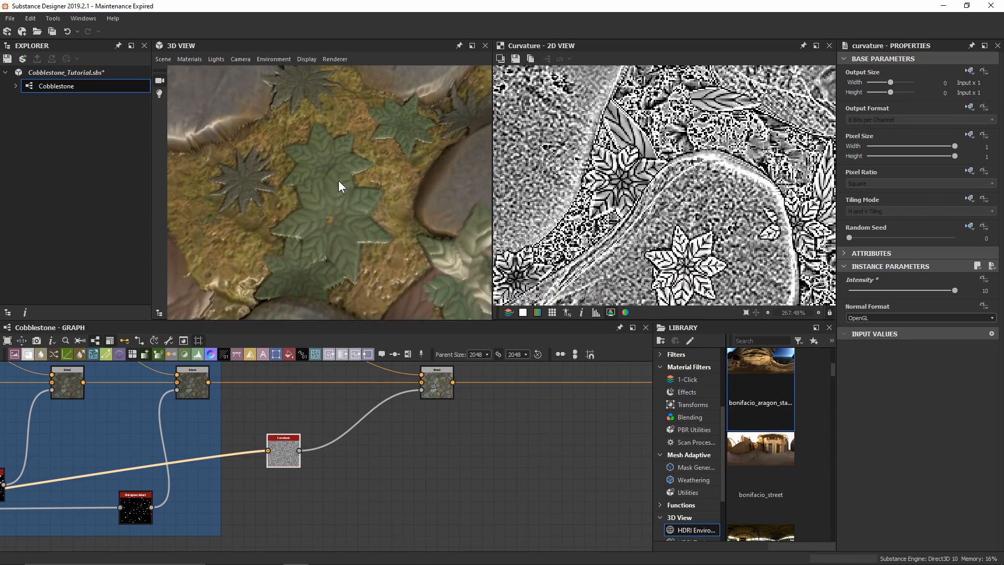
pyautogui.scroll(-6, 349, 183)
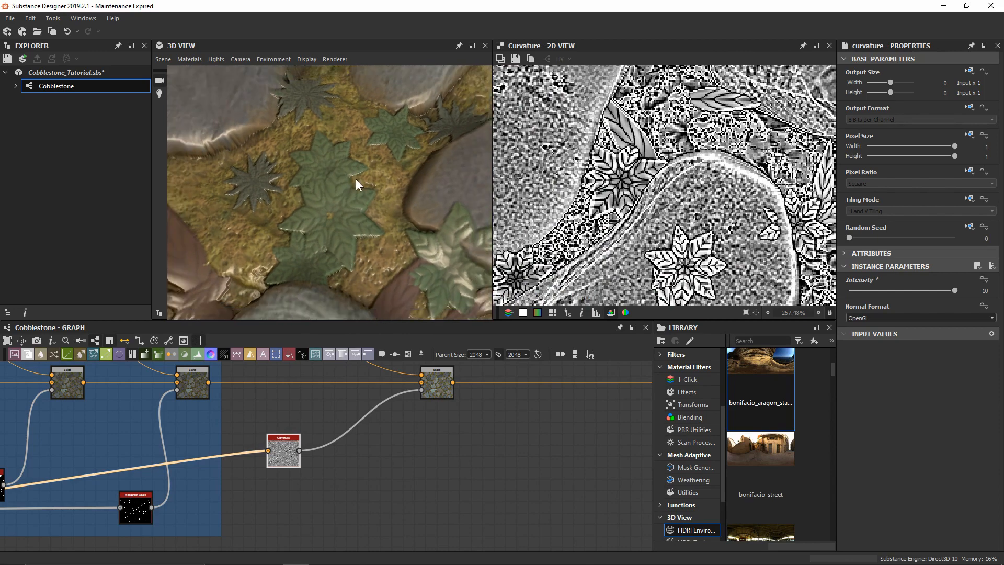
pyautogui.scroll(-4, 355, 276)
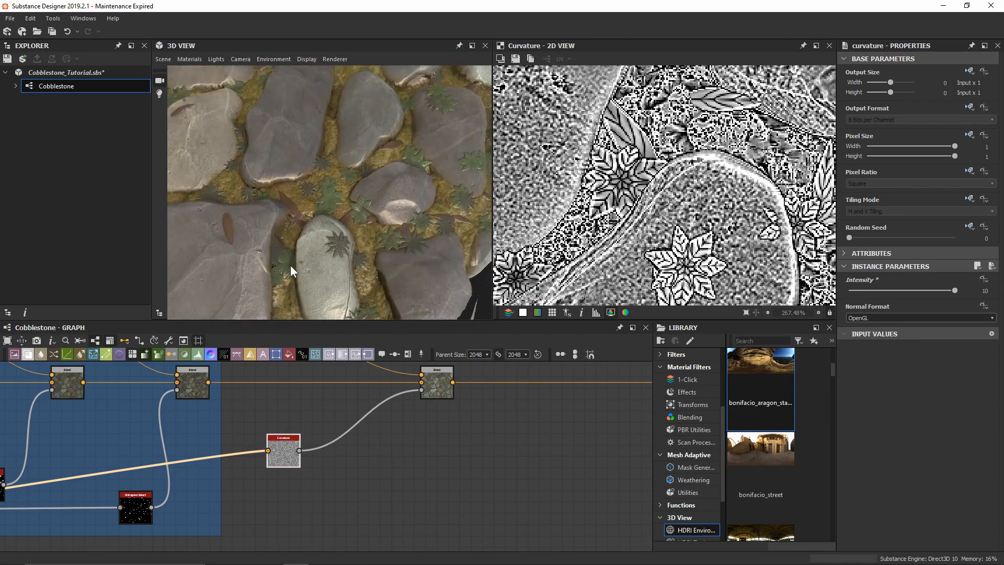
pyautogui.moveTo(291, 265); pyautogui.dragTo(318, 100)
pyautogui.scroll(3, 334, 251)
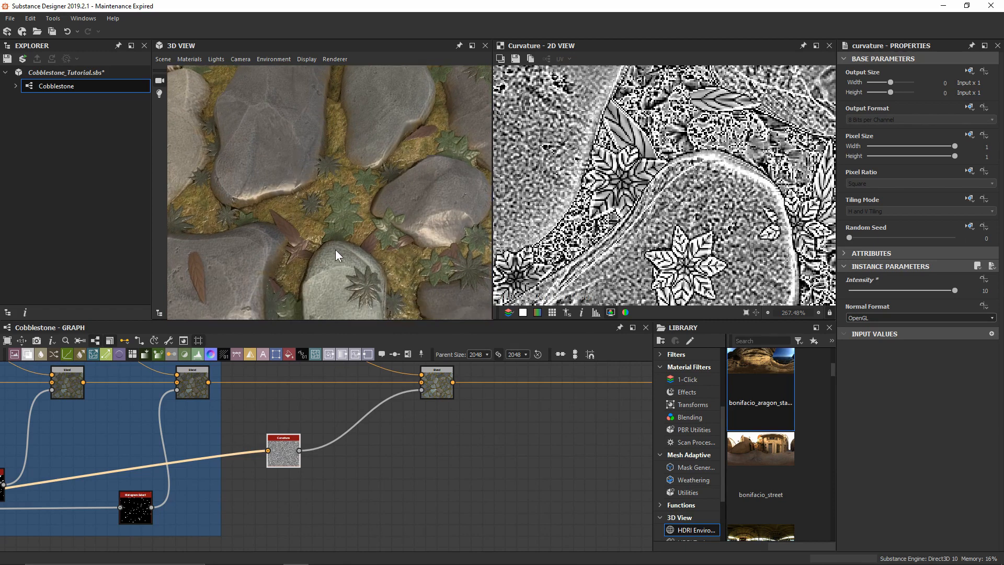
pyautogui.moveTo(334, 249); pyautogui.dragTo(343, 209)
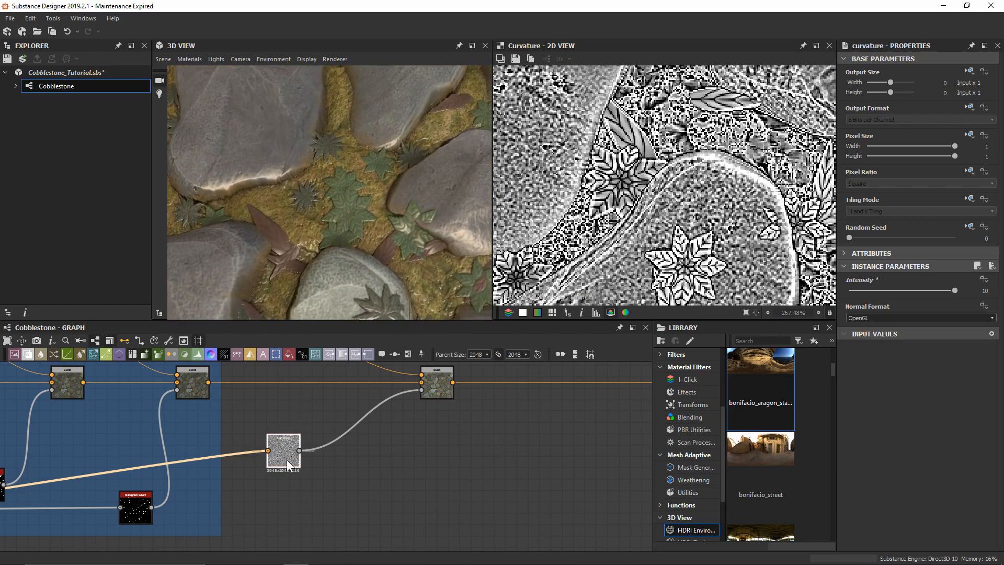
# Step: Insert a Blend node between the Curvature and the Overlay Blend, and shift both mask nodes closer to the Overlay Blend
pyautogui.press('space')
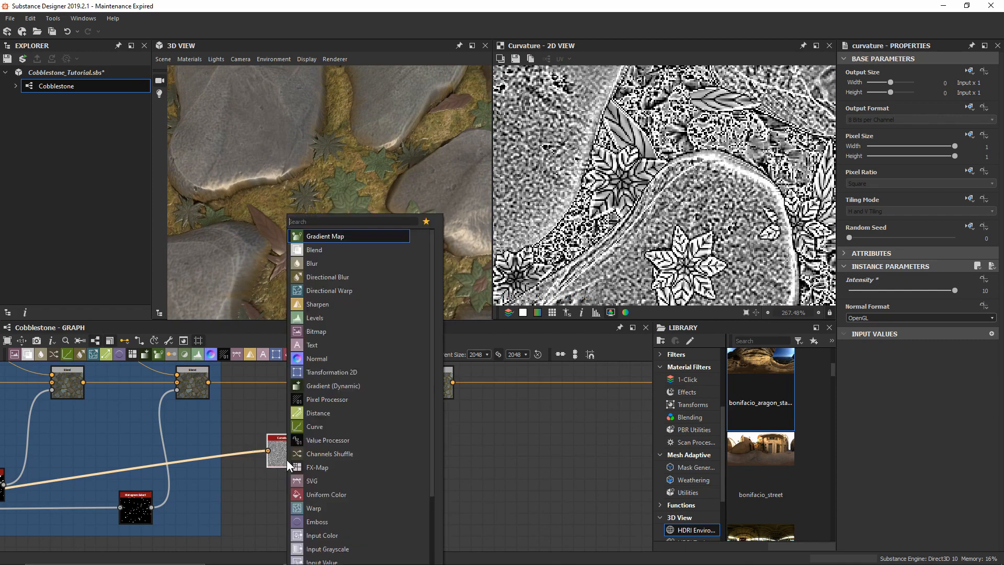
pyautogui.write('blend')
pyautogui.press('Return')
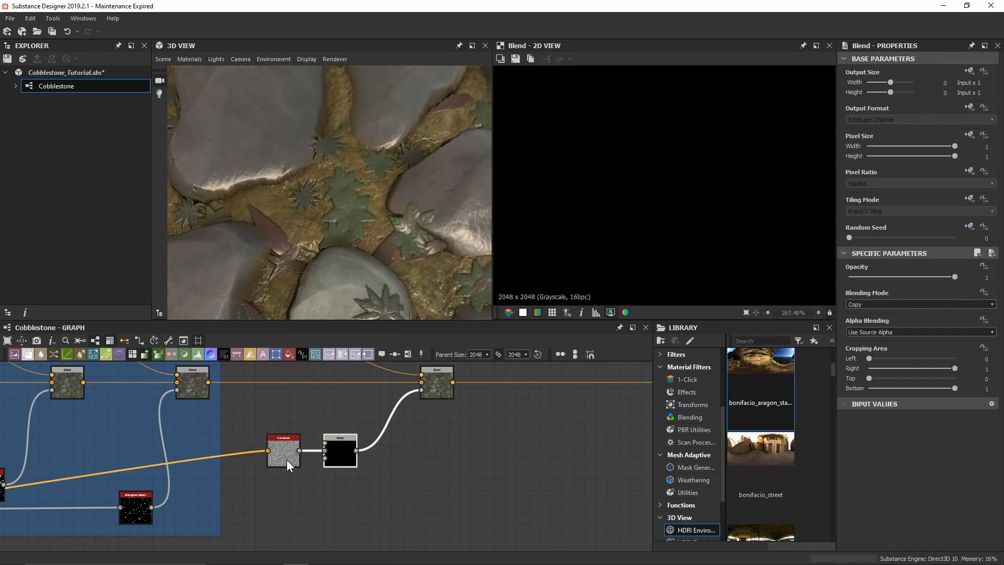
pyautogui.moveTo(269, 499); pyautogui.dragTo(363, 449)
pyautogui.click(441, 484)
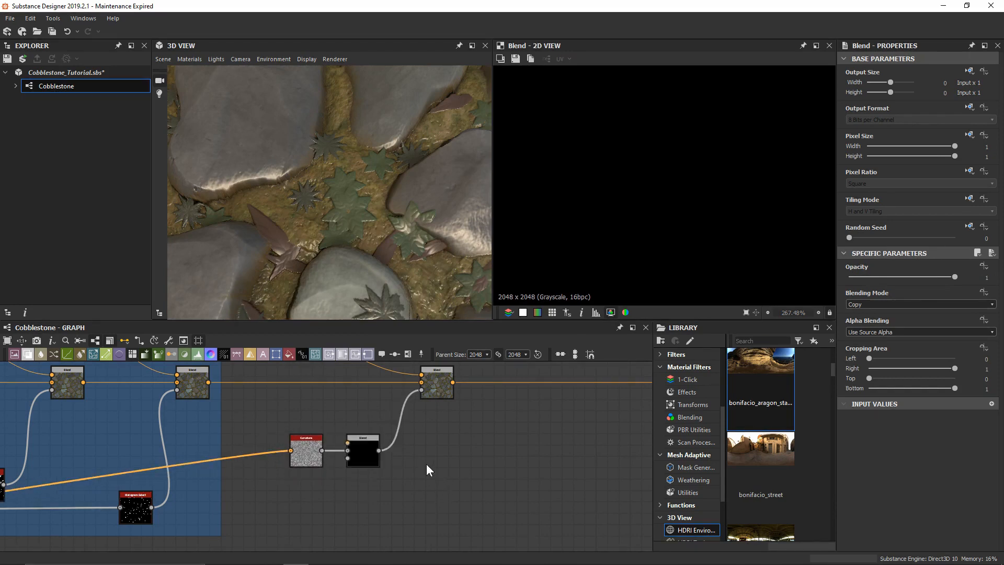
# Step: Duplicate the last Histogram Select in the Foliage Base frame and place the copy directly above the Curvature node
pyautogui.scroll(-5, 426, 463)
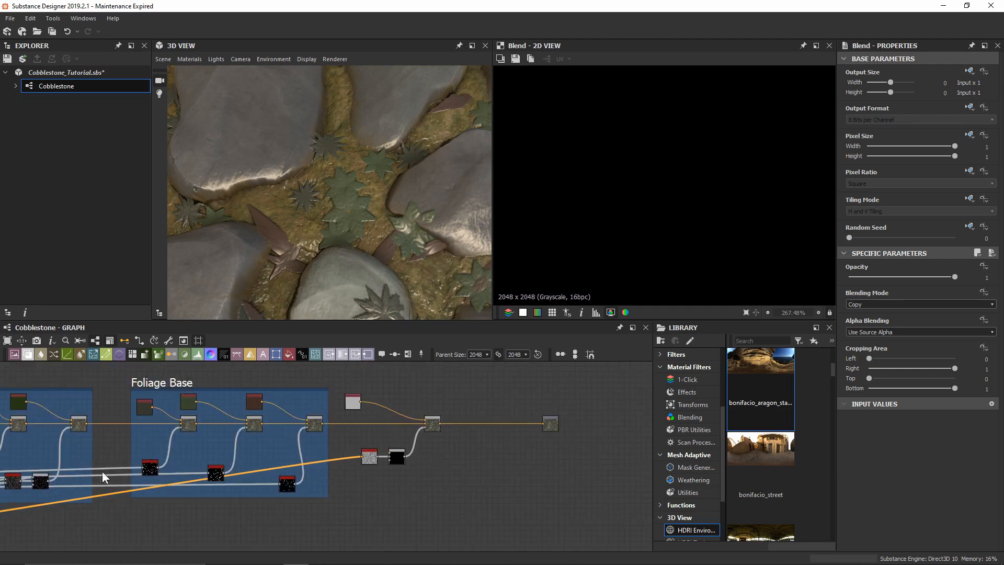
pyautogui.scroll(5, 366, 434)
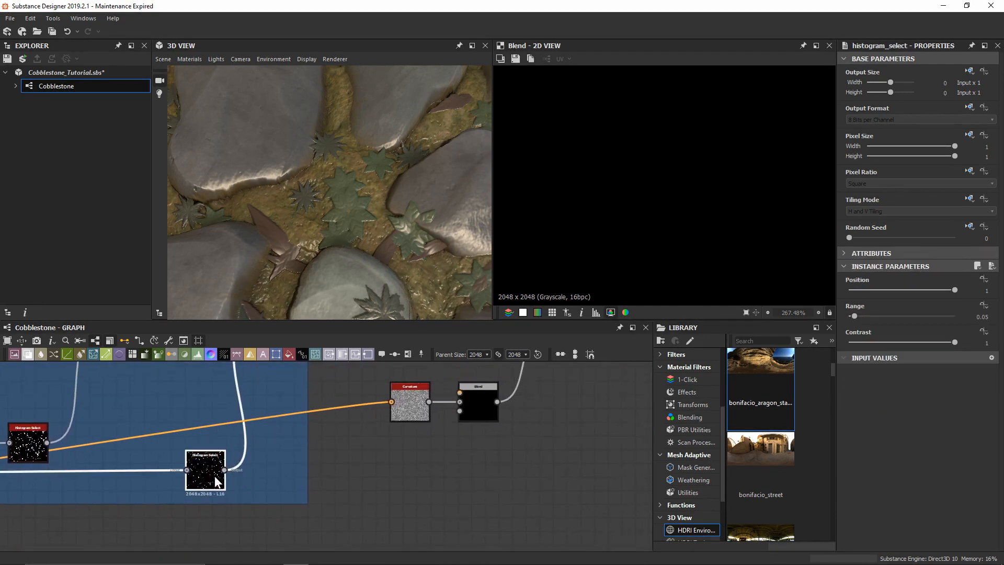
pyautogui.hotkey('ctrl', 'd')
pyautogui.moveTo(215, 475); pyautogui.dragTo(337, 395)
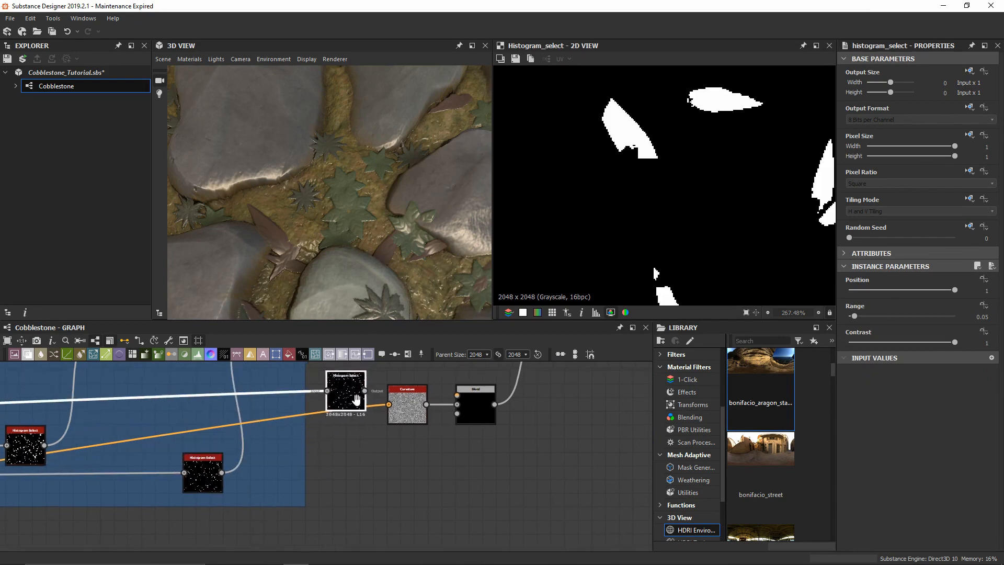
pyautogui.moveTo(336, 395); pyautogui.dragTo(241, 478, button='middle')
pyautogui.moveTo(240, 478); pyautogui.dragTo(314, 443)
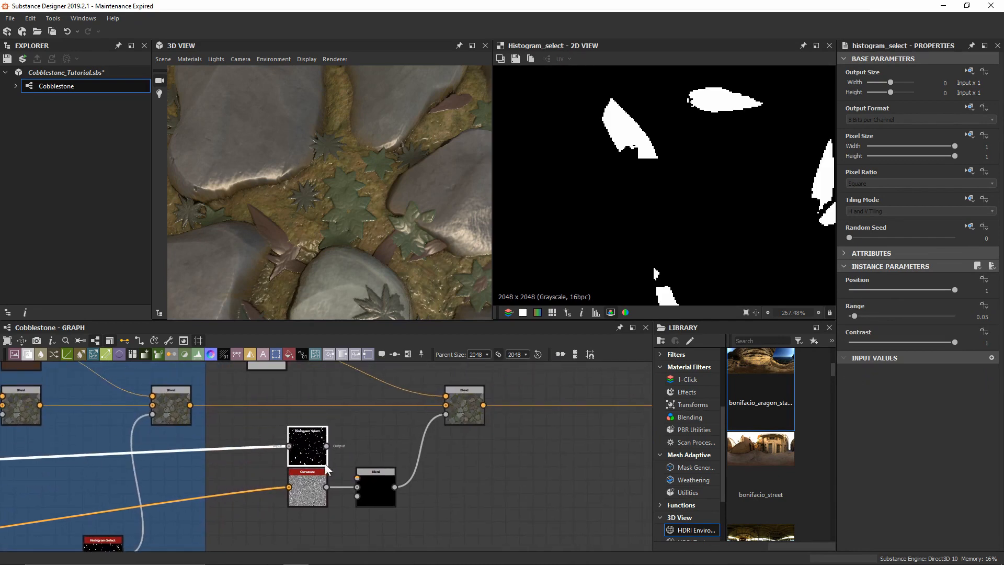
# Step: Set the range of the copied Histogram Select to 1 and check the plant mask
pyautogui.scroll(-5, 714, 175)
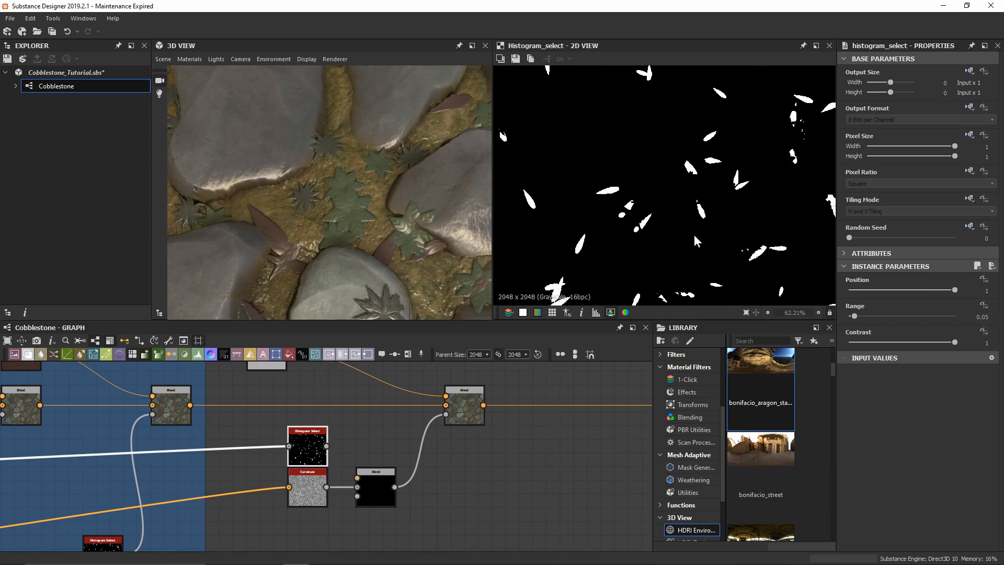
pyautogui.moveTo(861, 314); pyautogui.dragTo(954, 316)
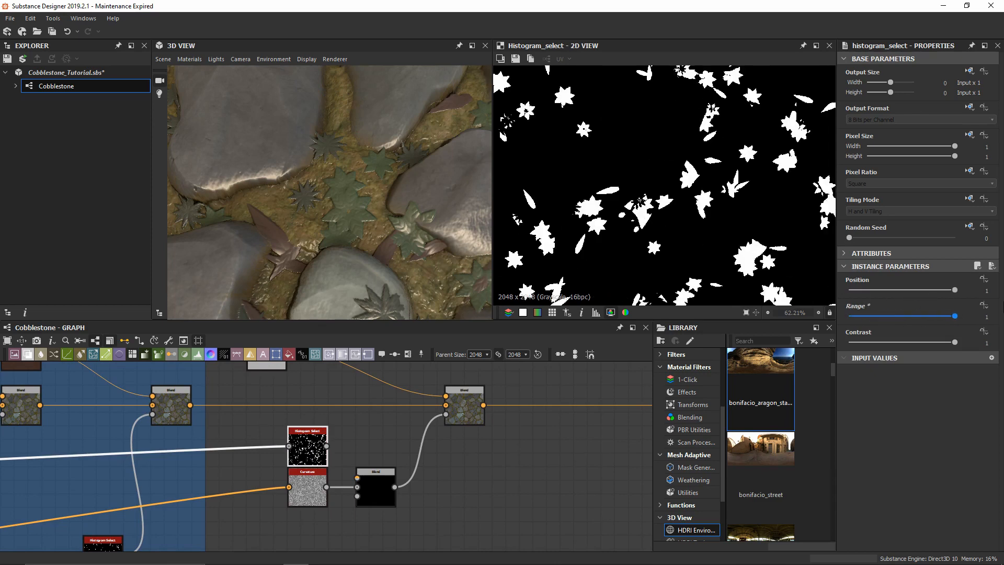
pyautogui.scroll(-2, 642, 151)
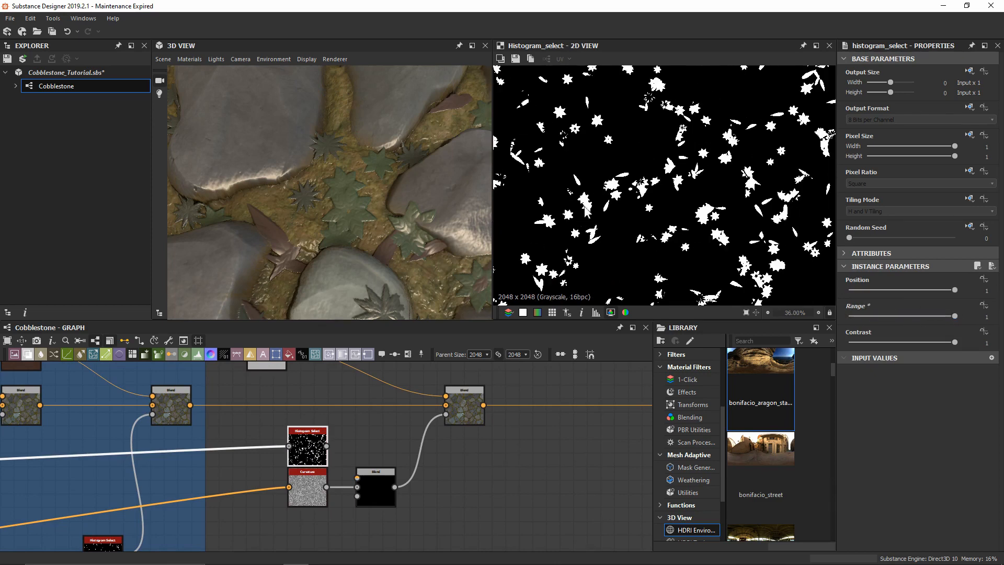
pyautogui.scroll(2, 593, 153)
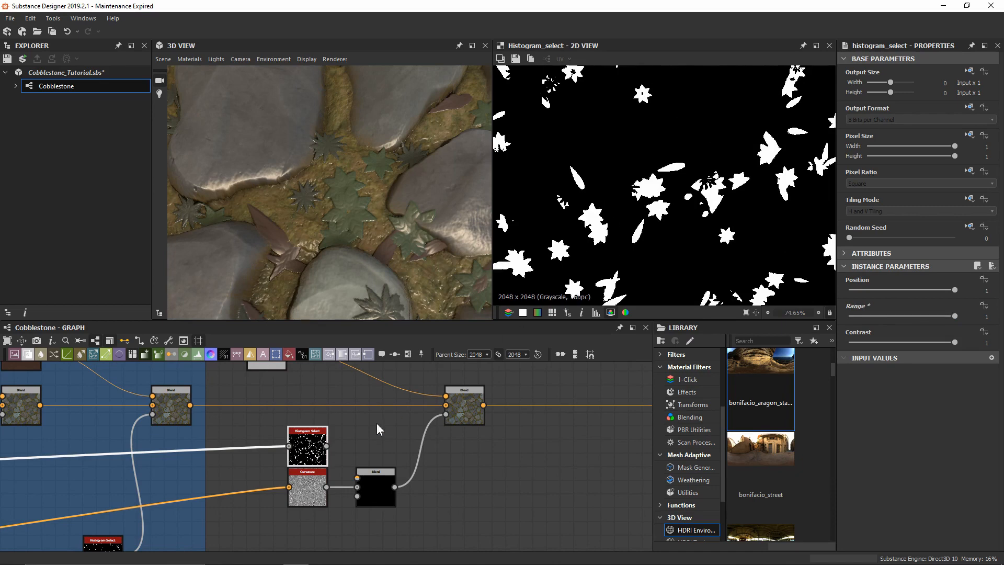
# Step: Connect the copied Histogram Select to the mask Blend's foreground and compare the Blend's preview with the Curvature
pyautogui.moveTo(355, 458); pyautogui.dragTo(365, 480)
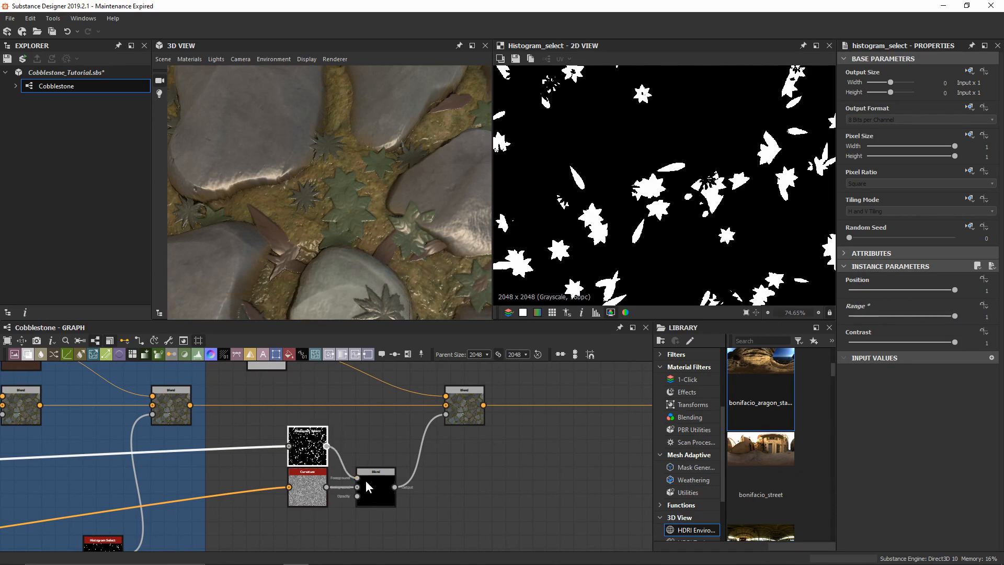
pyautogui.click(376, 493)
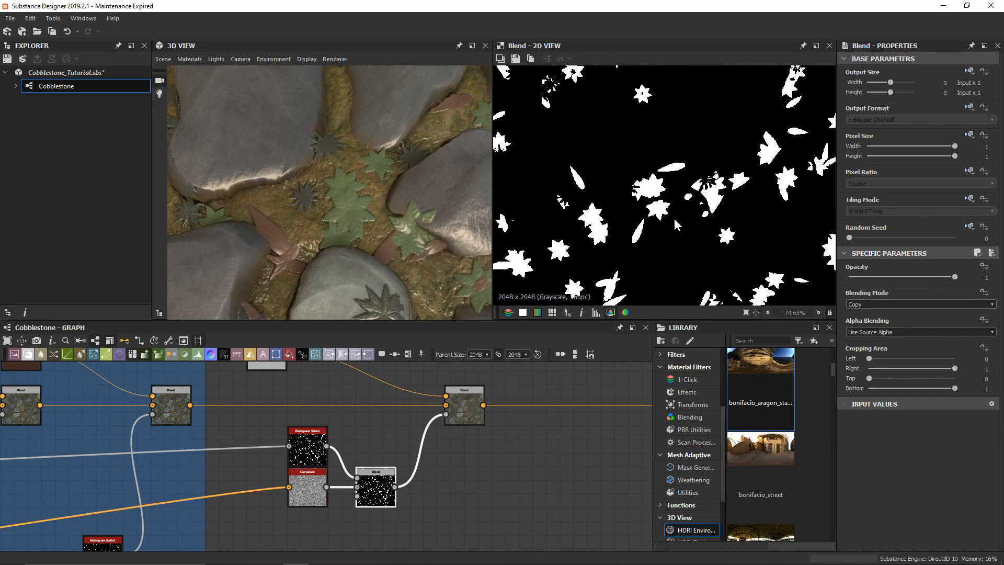
pyautogui.scroll(3, 673, 230)
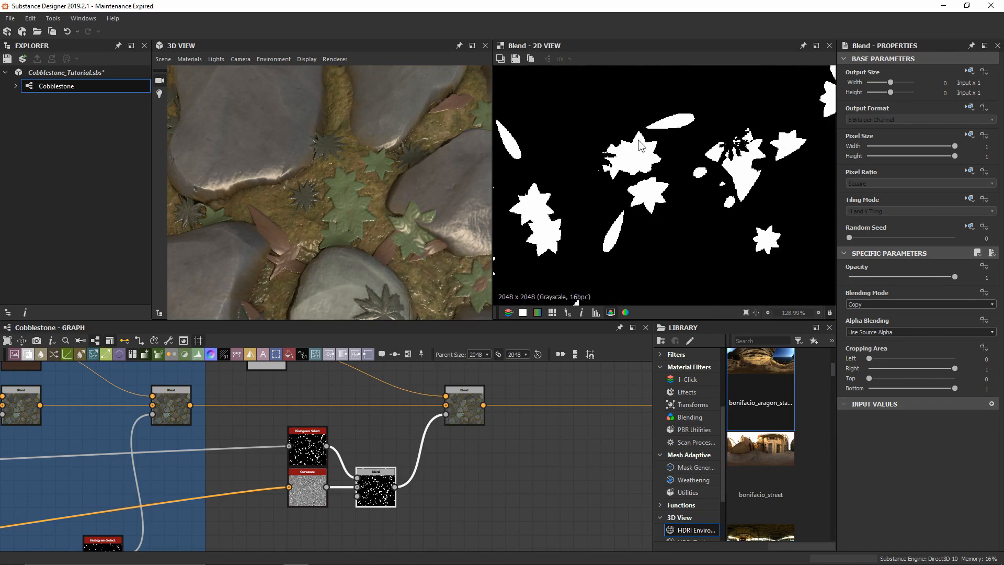
pyautogui.click(313, 504)
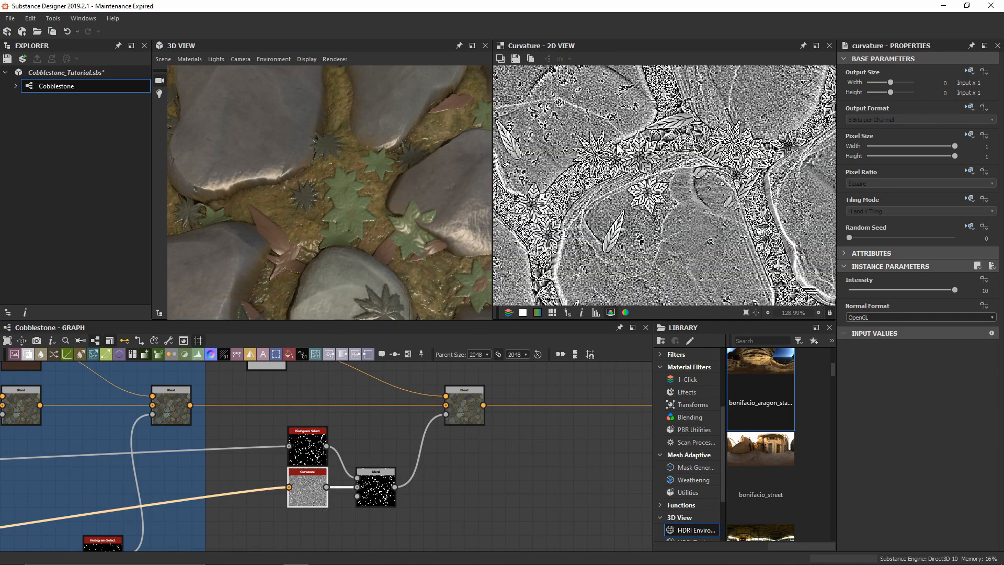
pyautogui.click(380, 496)
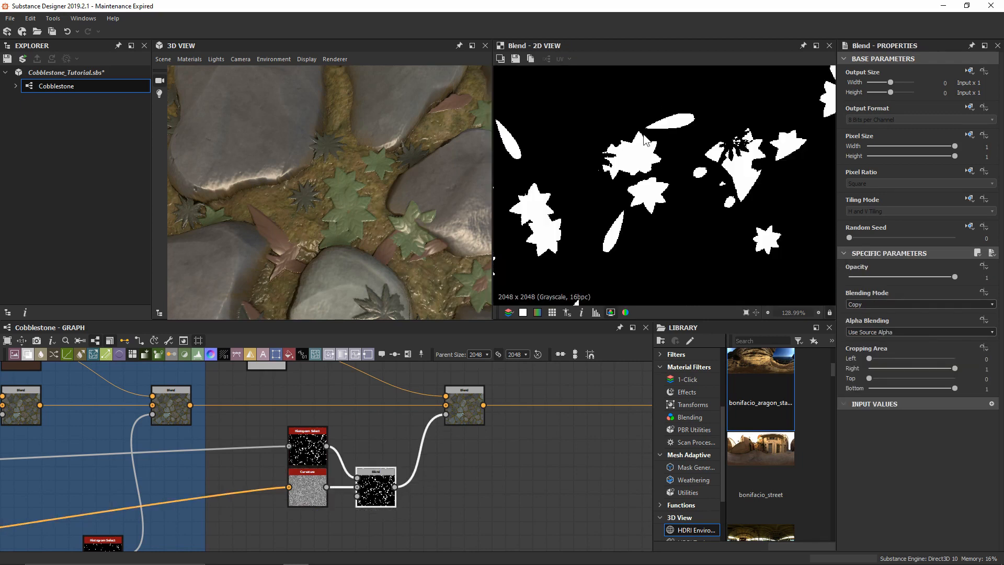
# Step: Set the mask Blend's blending mode to Multiply and compare its result with the Histogram Select and Curvature inputs
pyautogui.click(892, 304)
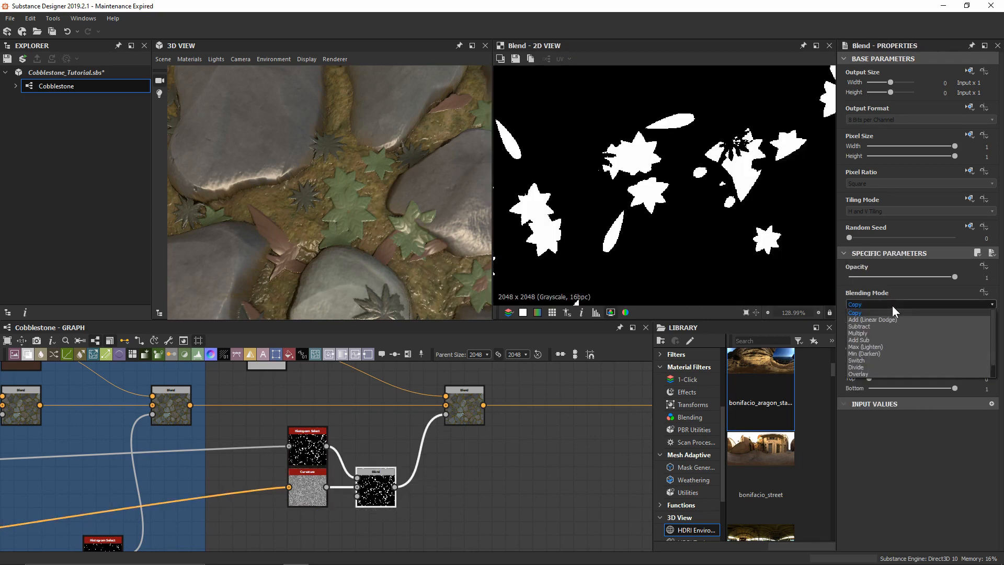
pyautogui.click(892, 333)
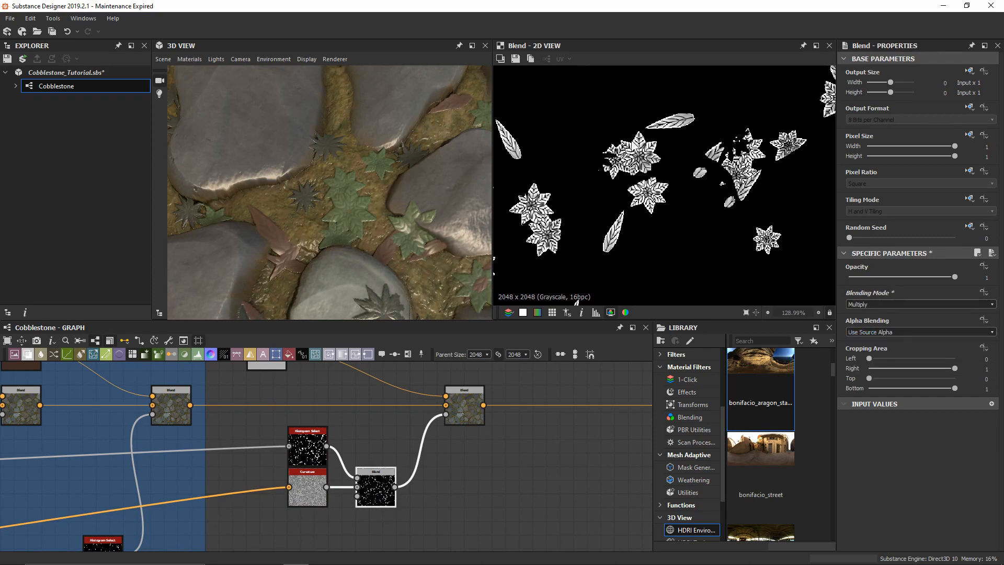
pyautogui.scroll(3, 628, 185)
pyautogui.doubleClick(317, 445)
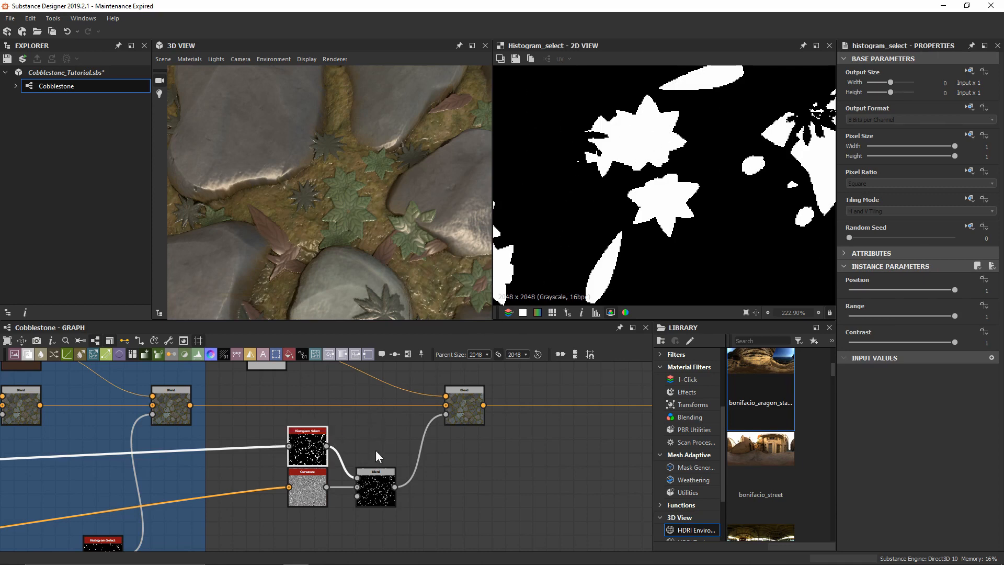
pyautogui.doubleClick(373, 486)
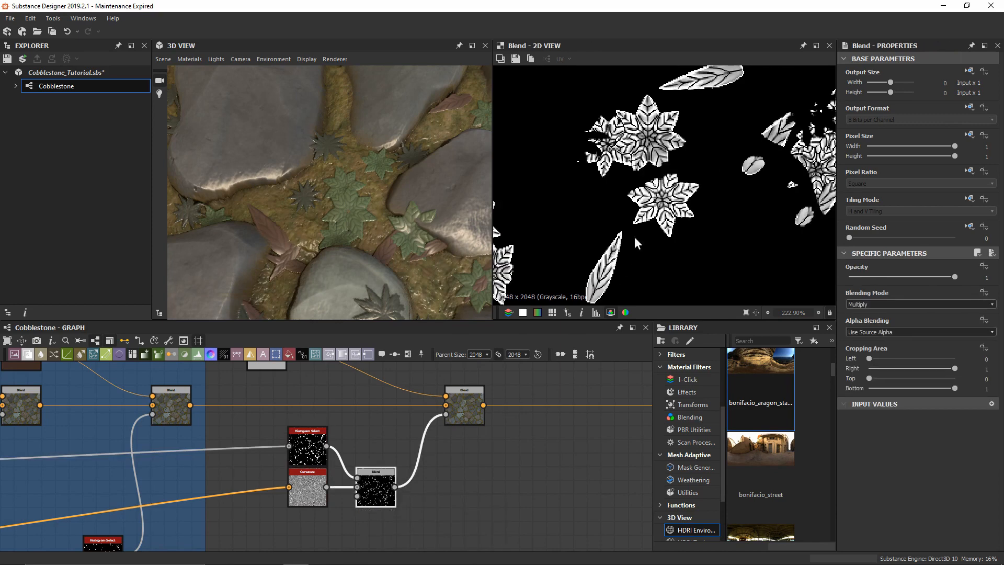
pyautogui.doubleClick(314, 478)
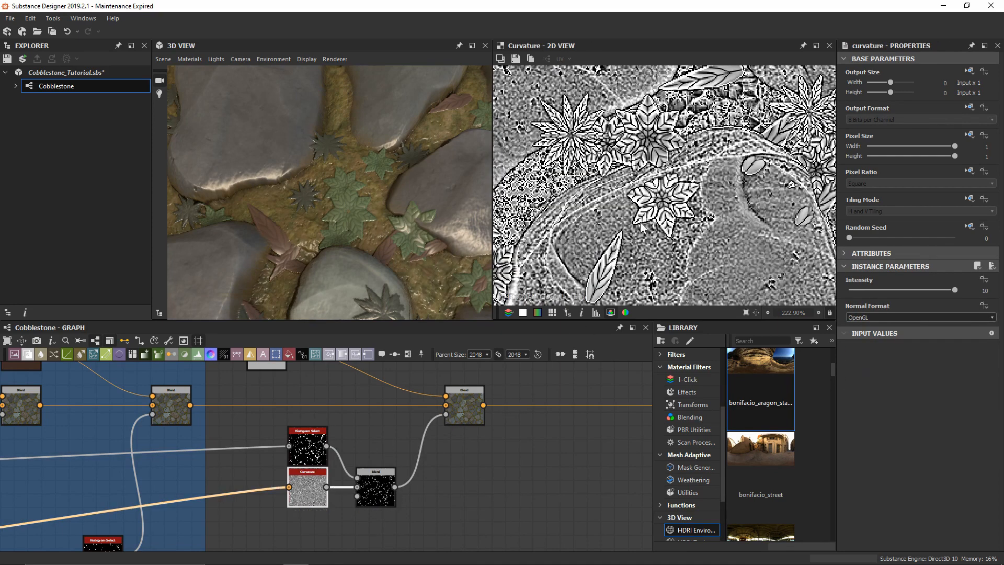
pyautogui.doubleClick(384, 474)
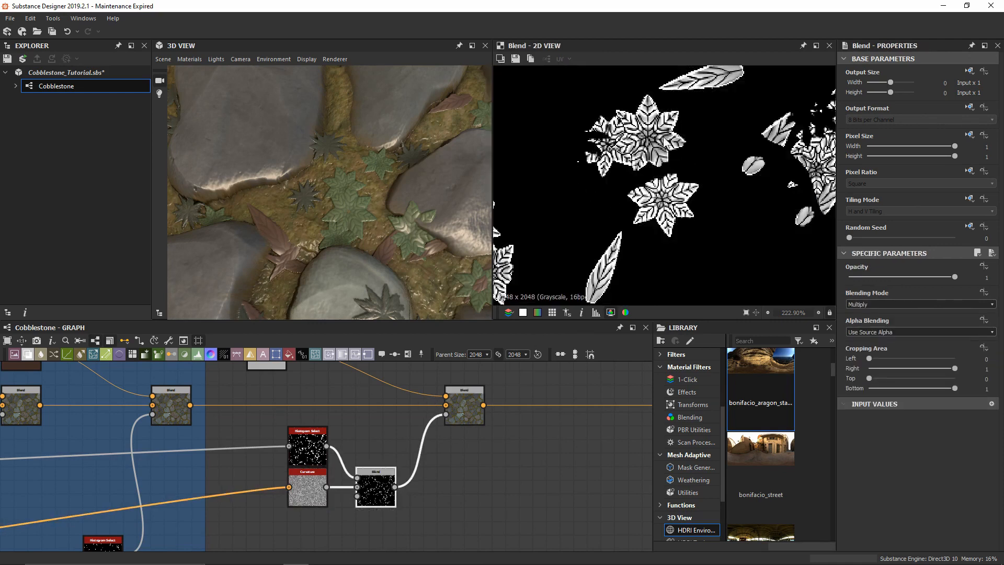
# Step: Preview the Overlay Blend and set its opacity to 0.35
pyautogui.doubleClick(472, 391)
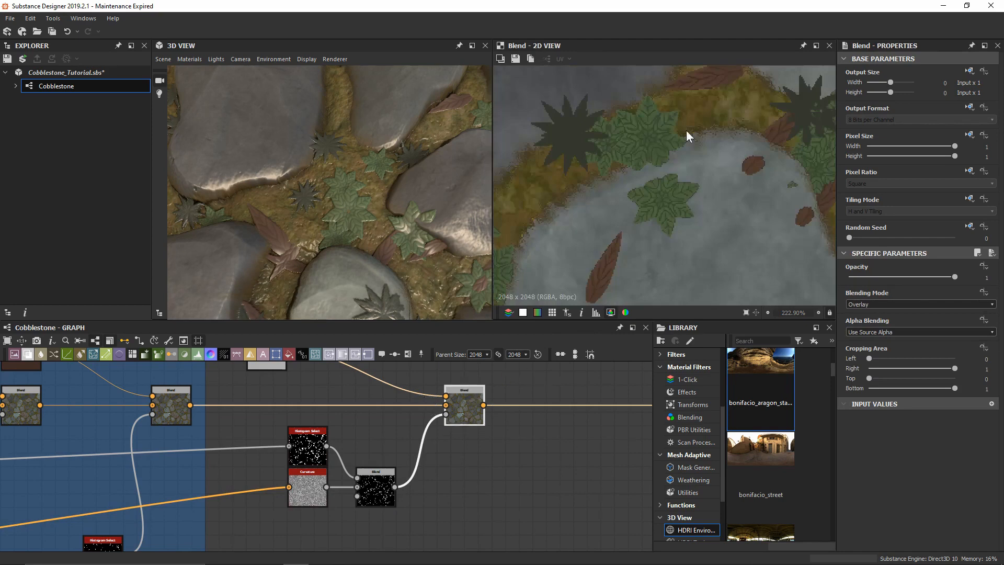
pyautogui.click(935, 277)
pyautogui.write('0.35')
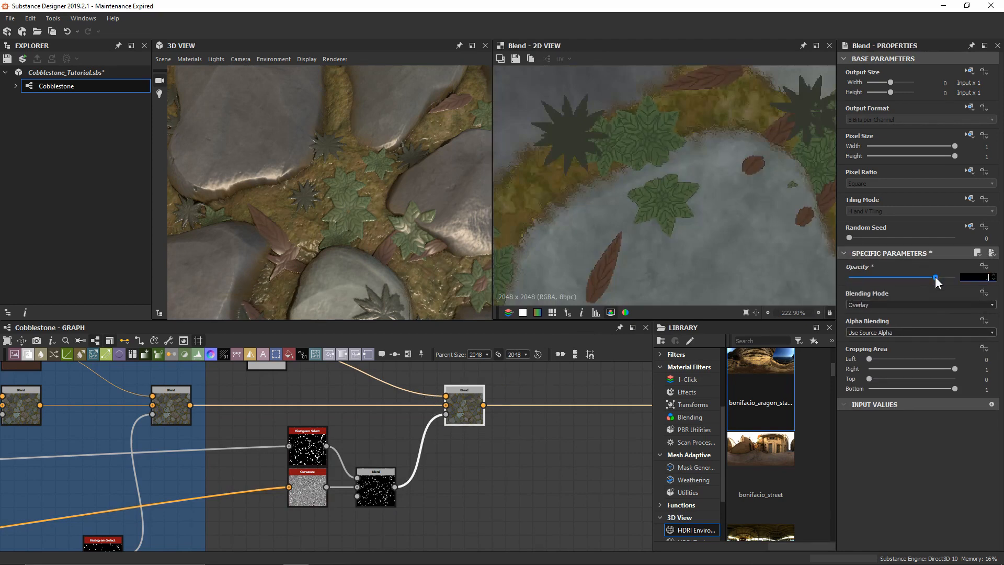
pyautogui.press('Return')
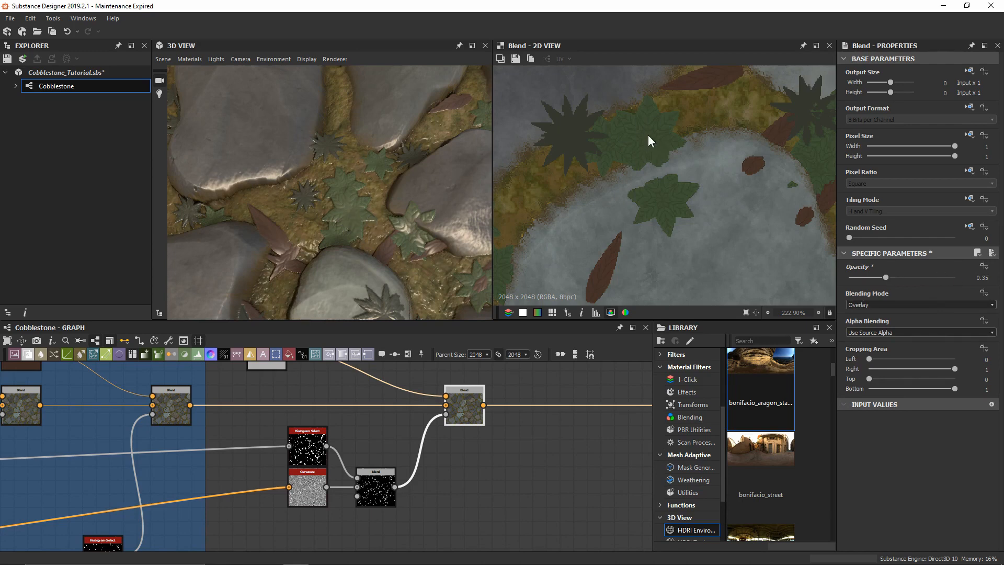
pyautogui.moveTo(648, 134); pyautogui.dragTo(644, 167, button='middle')
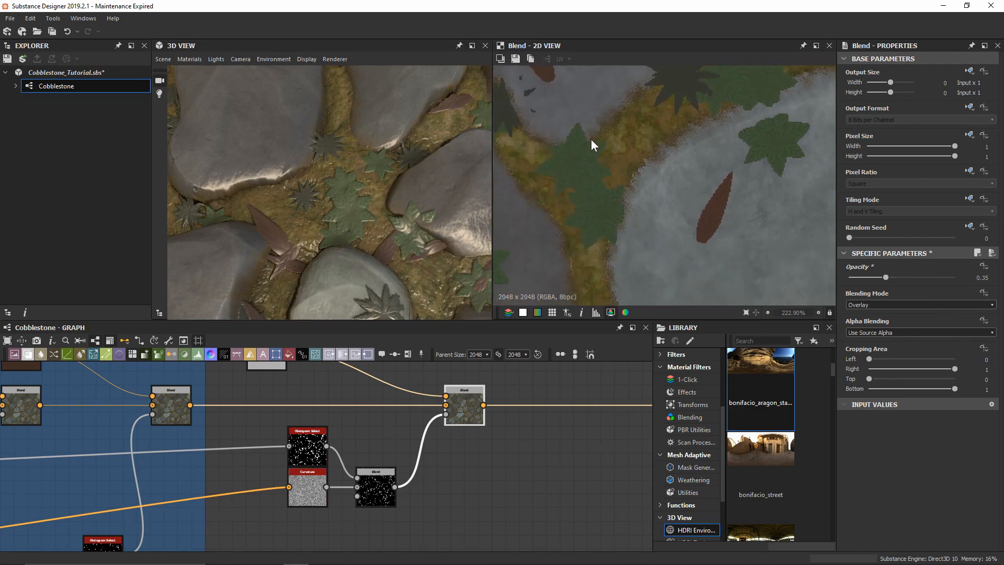
# Step: Set the contrast of the Histogram Select feeding the mask Blend to 0.6
pyautogui.moveTo(591, 139); pyautogui.dragTo(654, 168, button='middle')
pyautogui.scroll(3, 585, 204)
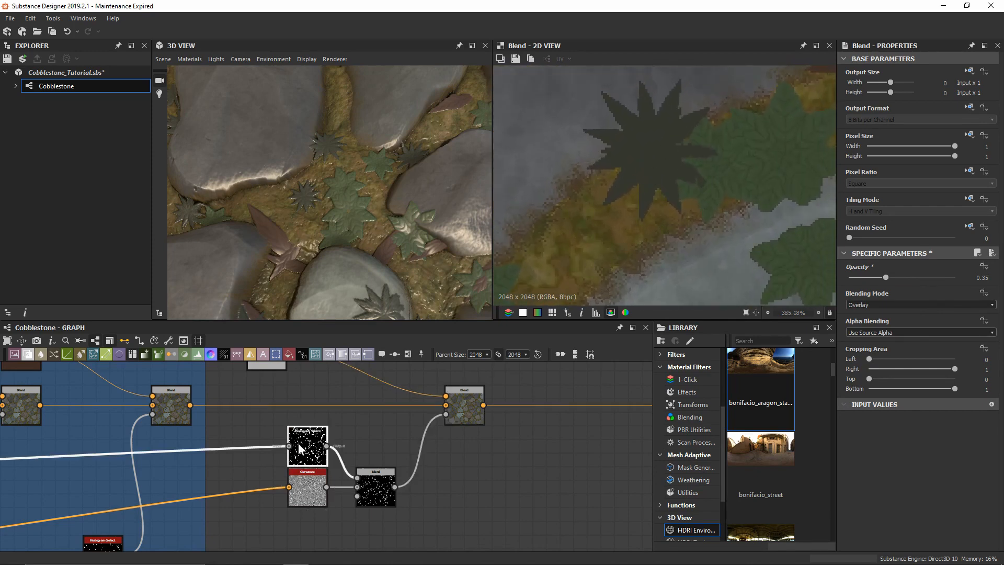
pyautogui.doubleClick(300, 448)
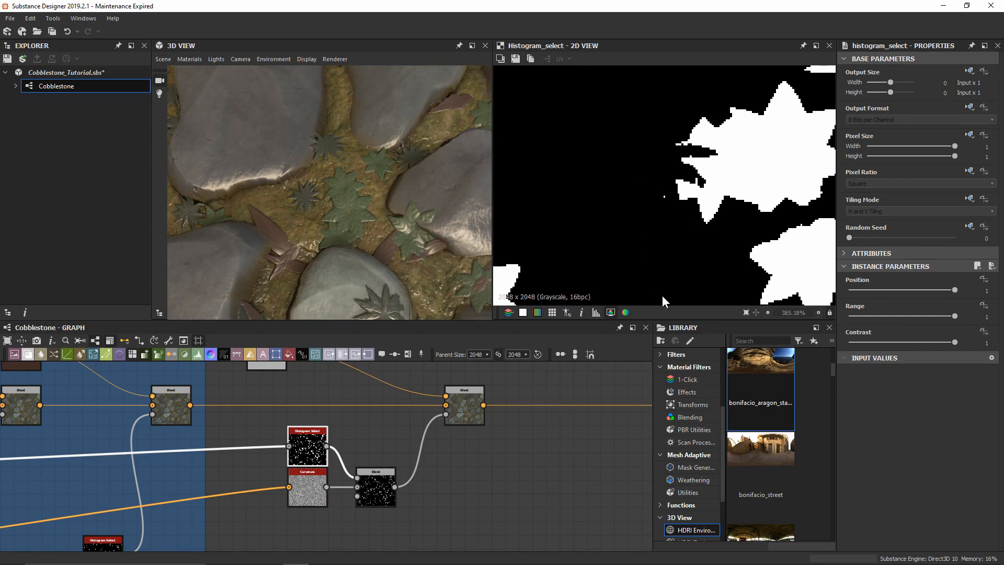
pyautogui.moveTo(948, 343); pyautogui.dragTo(912, 327)
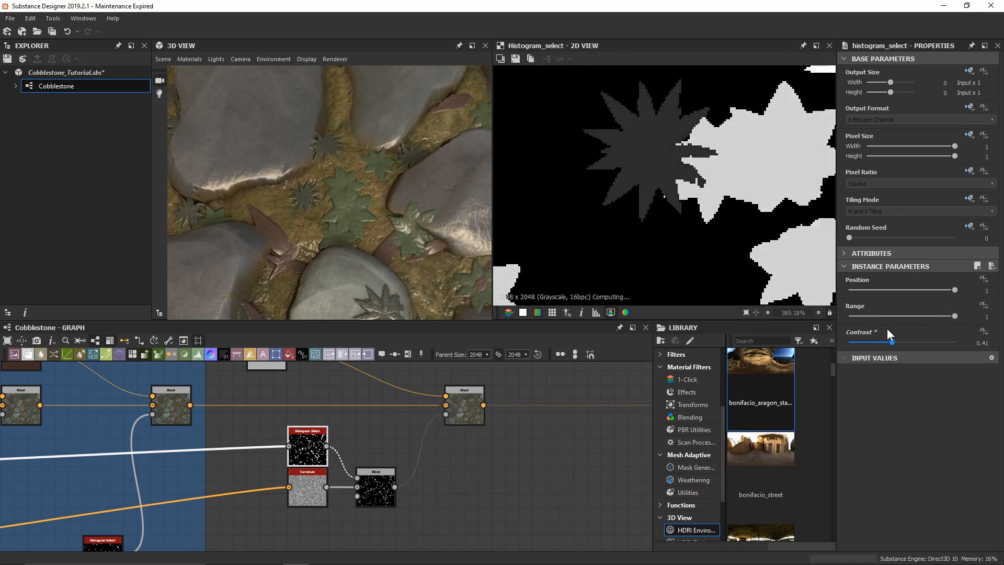
# Step: Add a Histogram Scan fed by the Foliage Mask's Shape Splatter to Mask node and set its position to 1
pyautogui.scroll(-6, 274, 437)
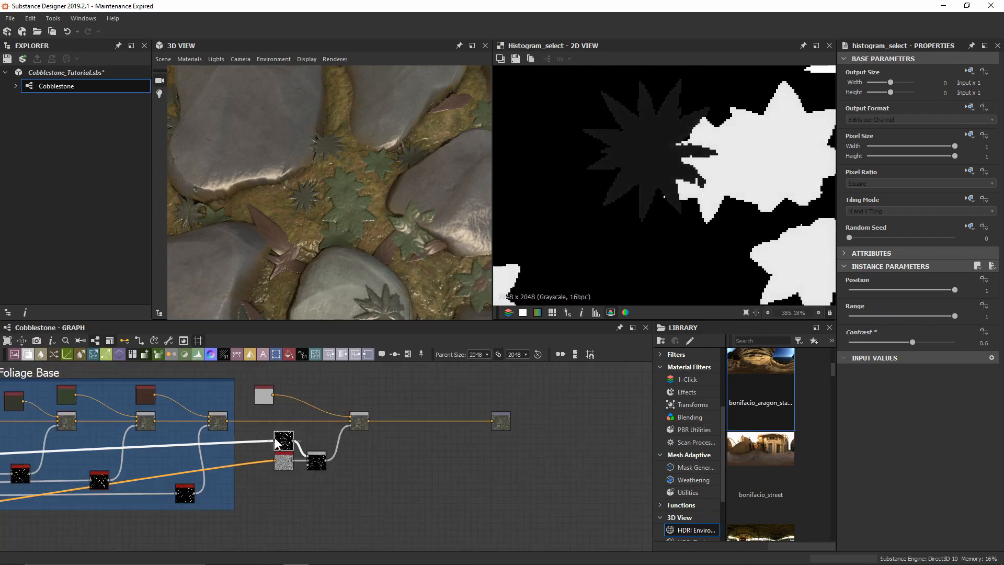
pyautogui.moveTo(198, 432); pyautogui.dragTo(564, 419, button='middle')
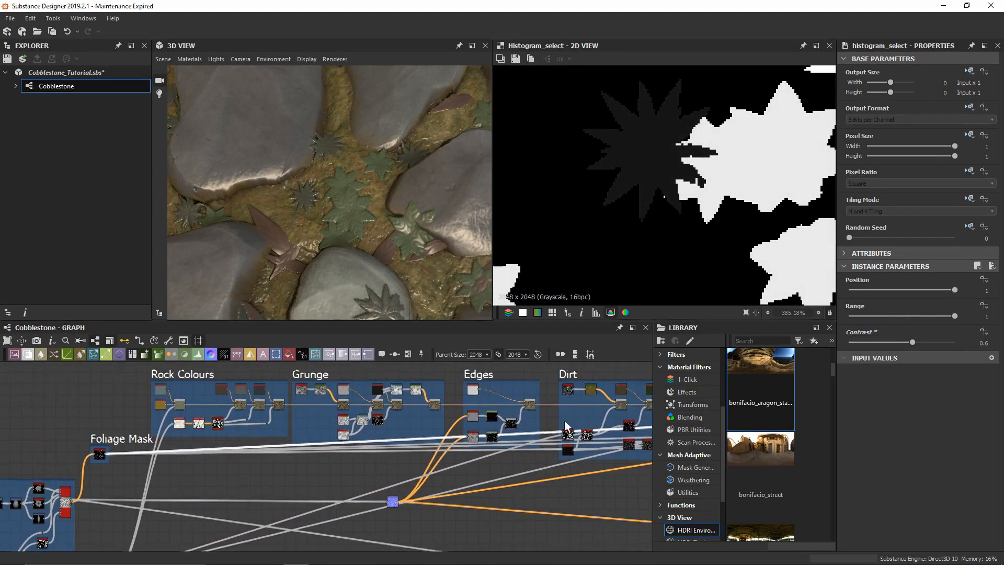
pyautogui.doubleClick(103, 454)
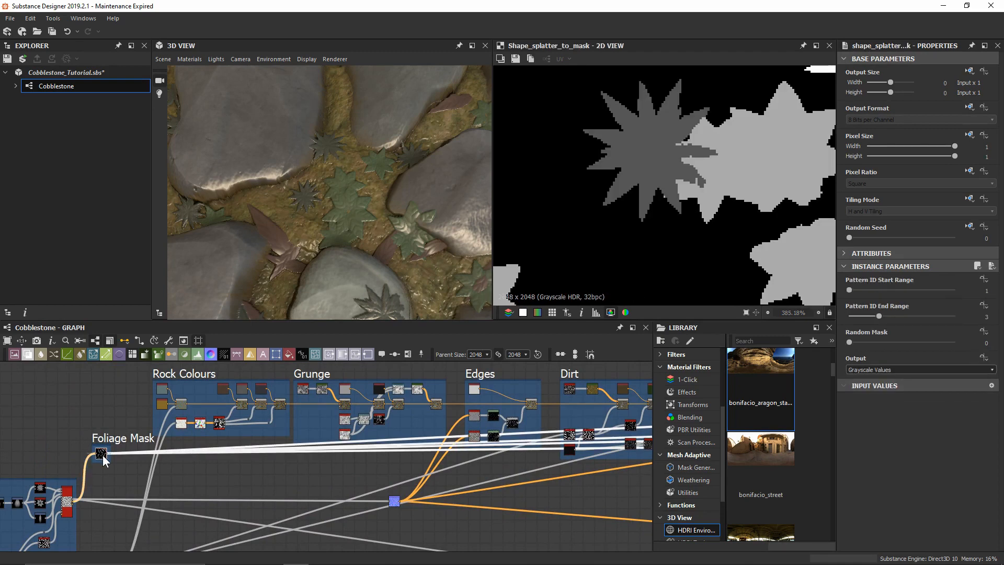
pyautogui.moveTo(123, 473); pyautogui.dragTo(125, 472)
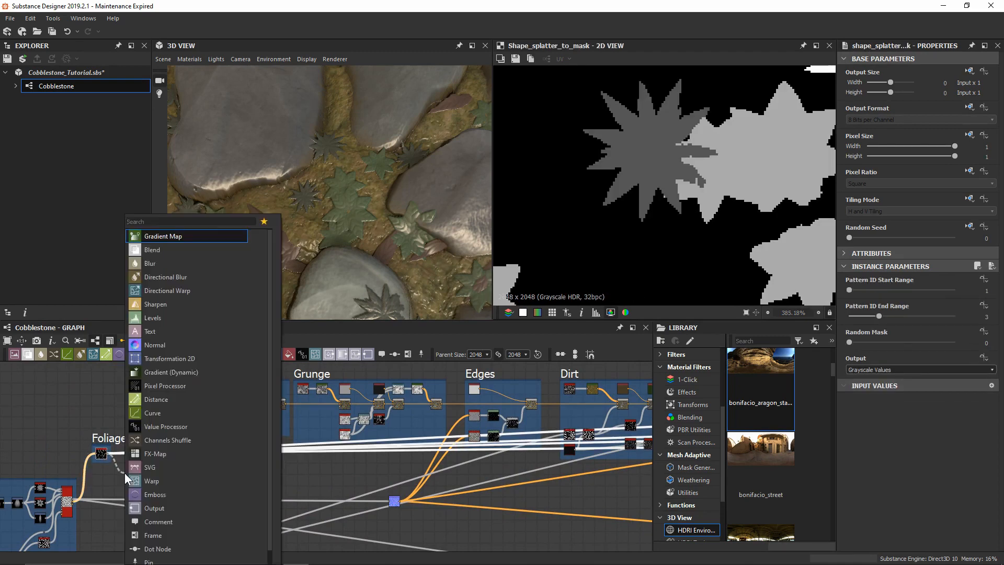
pyautogui.write('hist')
pyautogui.press('Return')
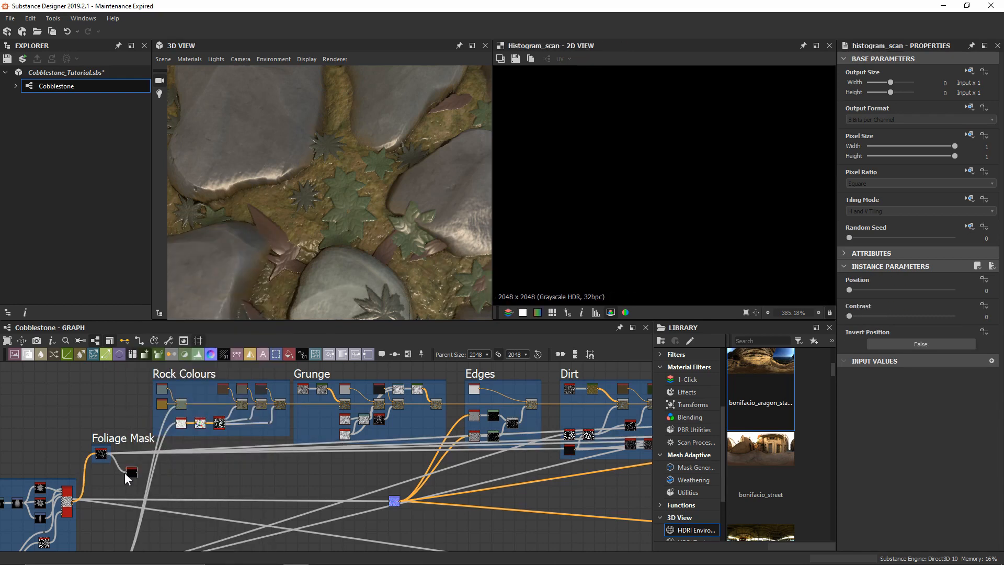
pyautogui.moveTo(860, 290); pyautogui.dragTo(955, 290)
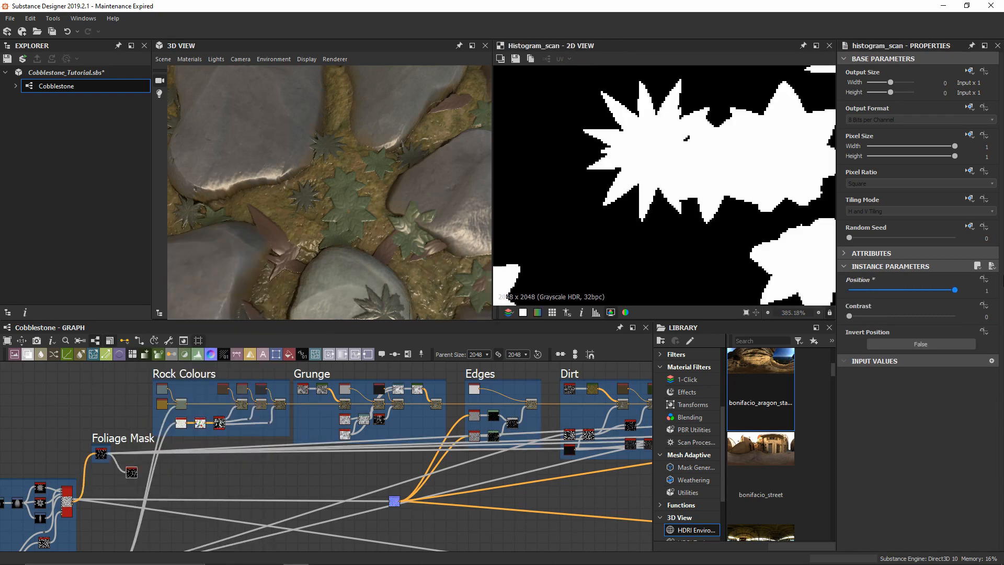
pyautogui.scroll(-4, 712, 253)
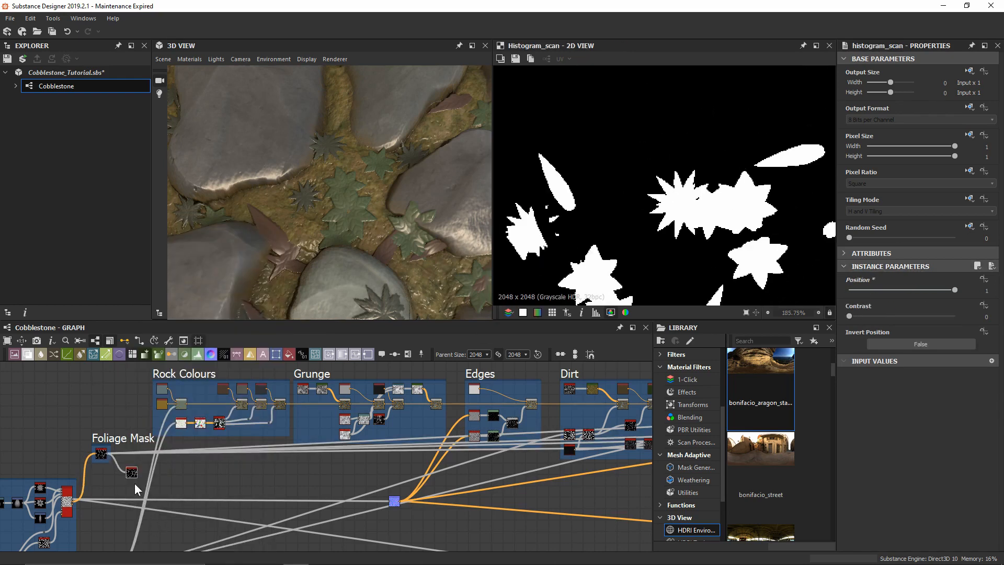
# Step: Replace the Histogram Select feeding the mask Blend's foreground with the new Histogram Scan
pyautogui.moveTo(134, 482); pyautogui.dragTo(391, 463)
pyautogui.scroll(5, 369, 423)
pyautogui.scroll(1, 372, 424)
pyautogui.click(325, 431)
pyautogui.press('BackSpace')
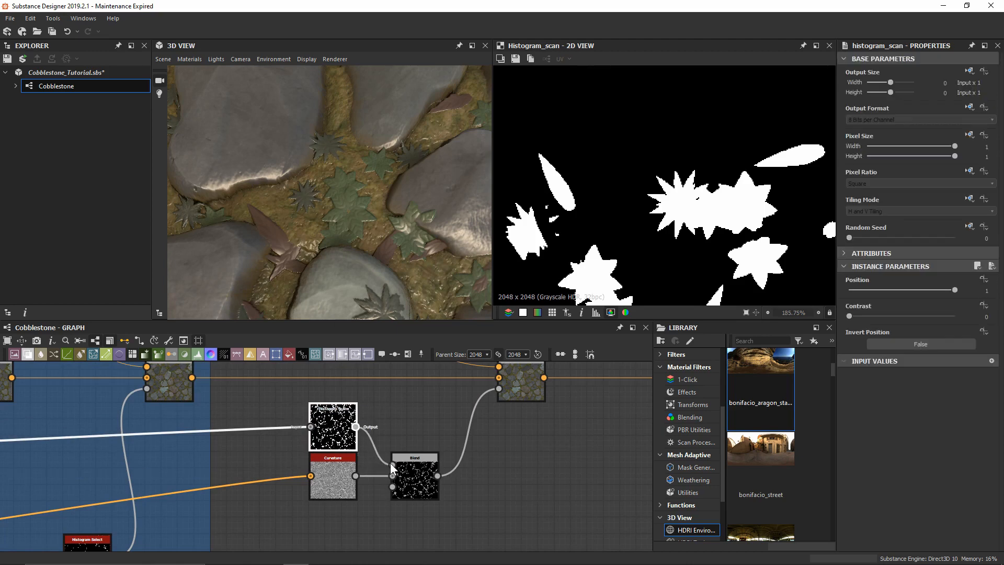
# Step: Preview the Overlay Blend and examine the leaf detail on the plants in the 2D and 3D views
pyautogui.doubleClick(518, 387)
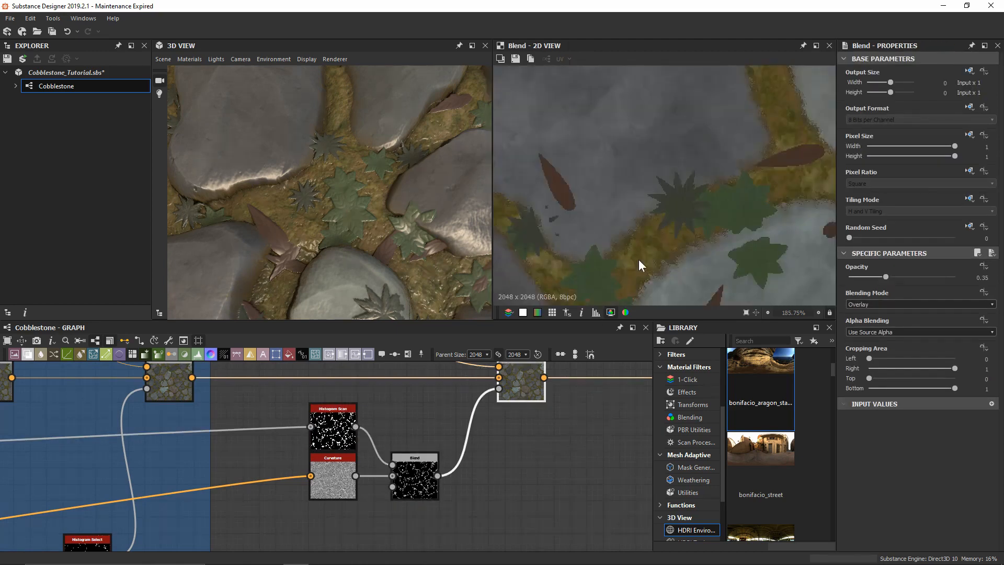
pyautogui.scroll(3, 675, 225)
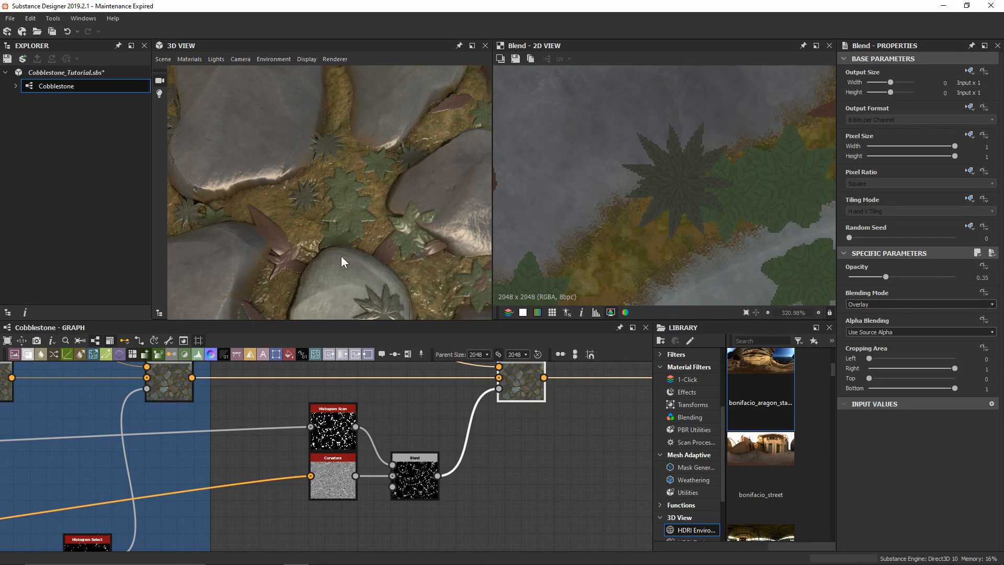
pyautogui.moveTo(341, 256); pyautogui.dragTo(369, 246)
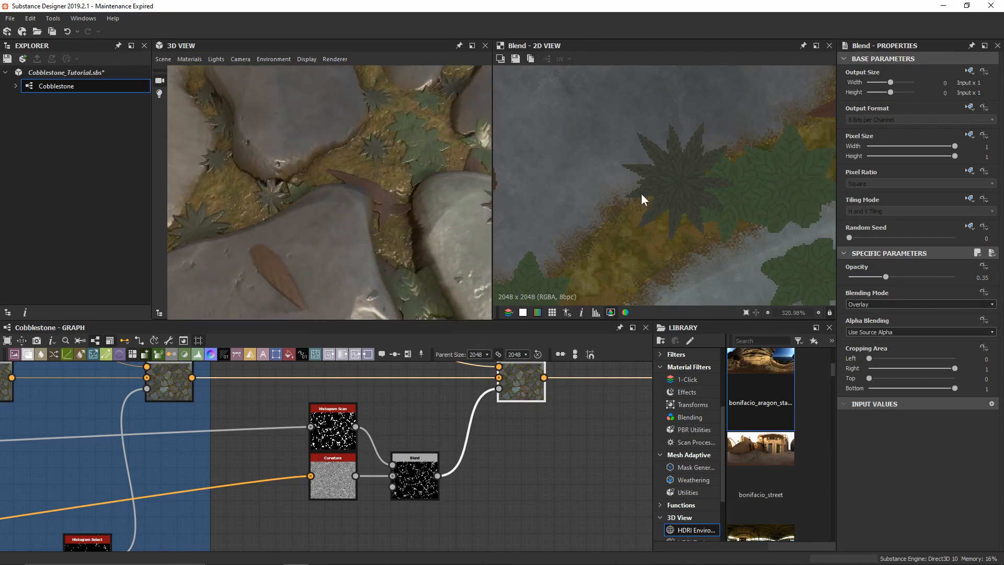
pyautogui.scroll(-4, 700, 177)
pyautogui.moveTo(717, 184); pyautogui.dragTo(712, 182, button='middle')
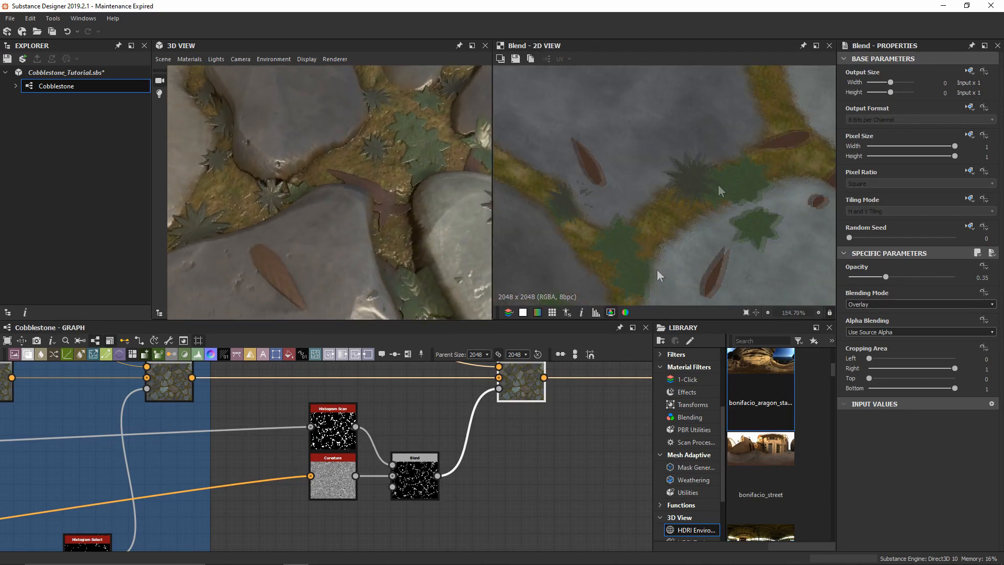
pyautogui.moveTo(623, 400); pyautogui.dragTo(440, 430, button='middle')
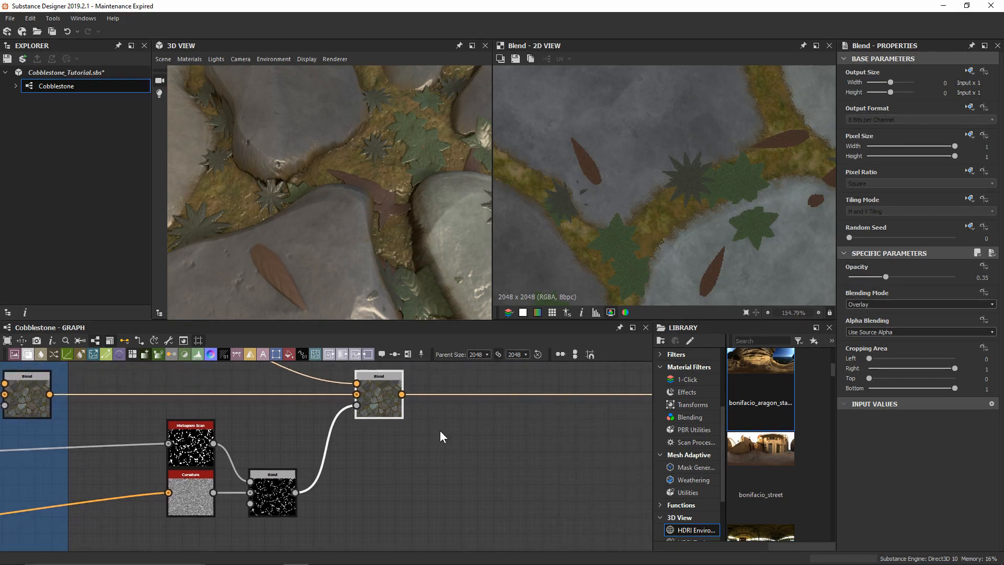
pyautogui.keyDown('alt'); pyautogui.moveTo(421, 161); pyautogui.dragTo(398, 175); pyautogui.keyUp('alt')
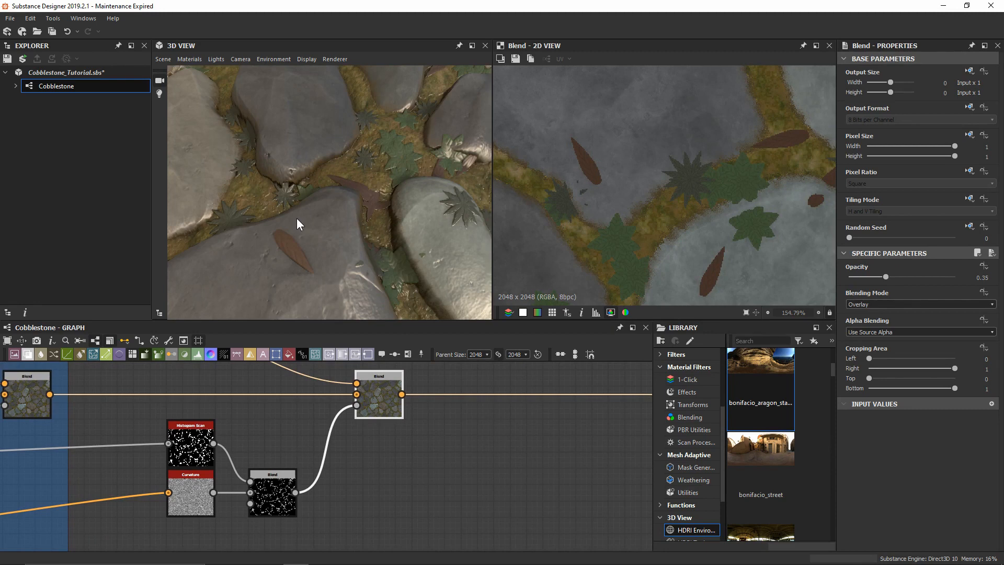
# Step: Insert a new Blend node between the Overlay Blend and the Base Color output
pyautogui.moveTo(537, 449); pyautogui.dragTo(308, 481, button='middle')
pyautogui.moveTo(307, 480); pyautogui.dragTo(327, 395)
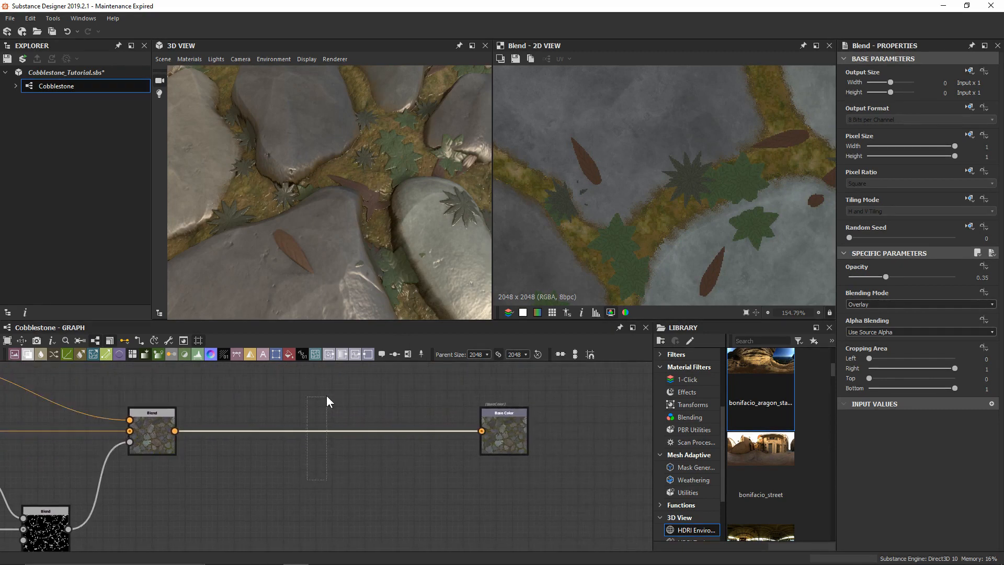
pyautogui.press('space')
pyautogui.write('bl')
pyautogui.press('Return')
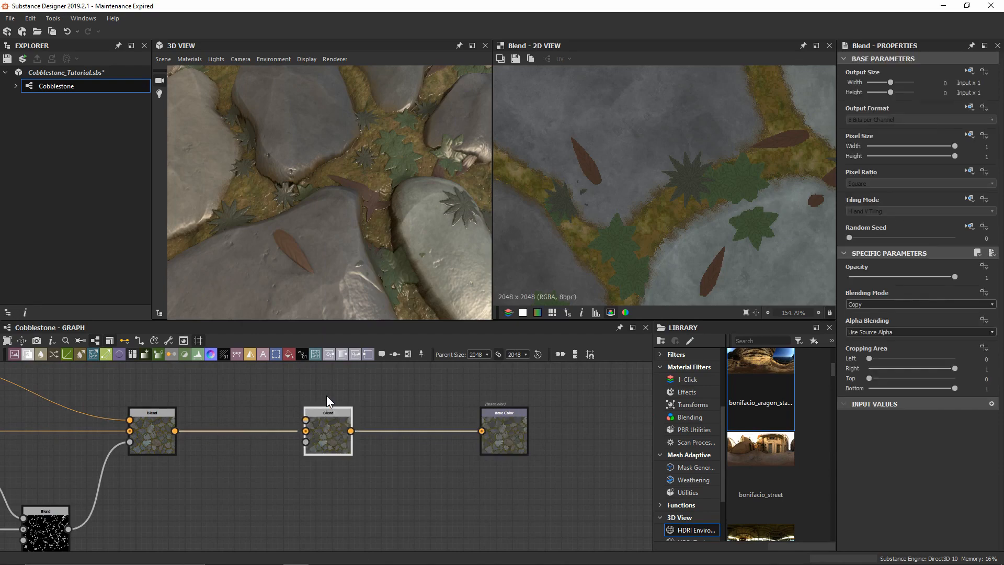
# Step: Connect the Dirt group's Gradient Map to the new Blend's foreground and route the link above the frames with dot nodes
pyautogui.scroll(-3, 326, 395)
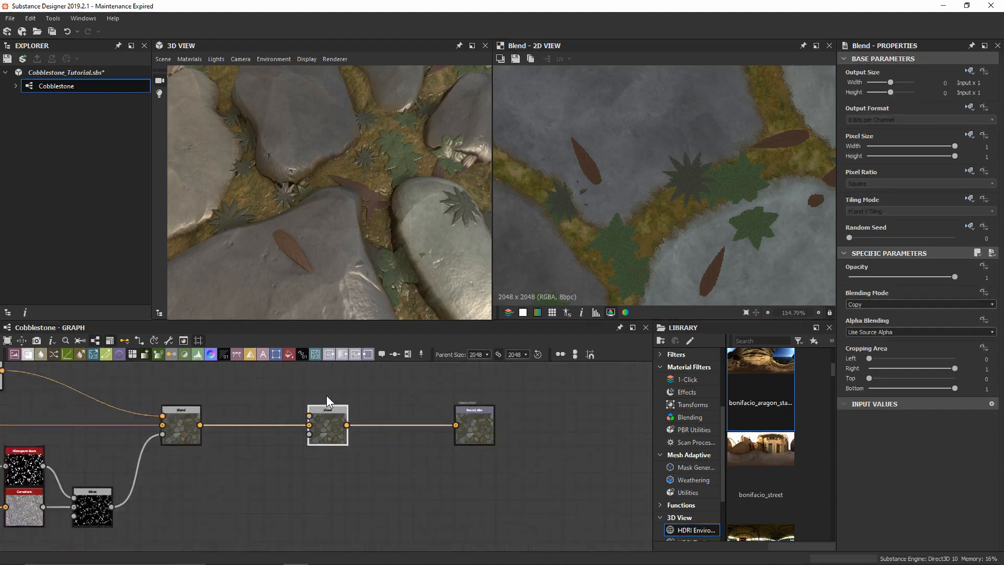
pyautogui.scroll(-2, 183, 390)
pyautogui.moveTo(183, 391); pyautogui.dragTo(589, 418, button='middle')
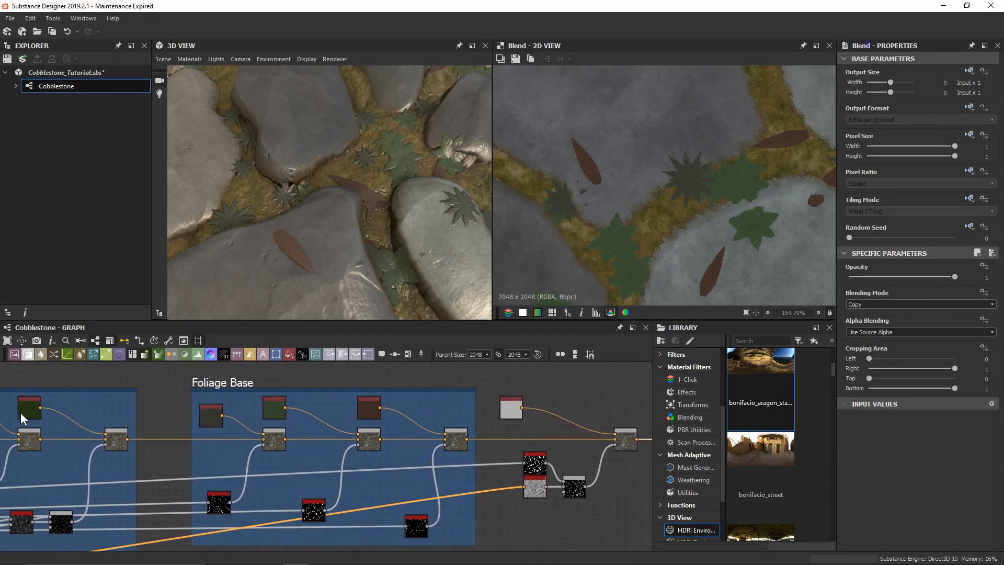
pyautogui.moveTo(23, 419); pyautogui.dragTo(309, 409, button='middle')
pyautogui.doubleClick(209, 404)
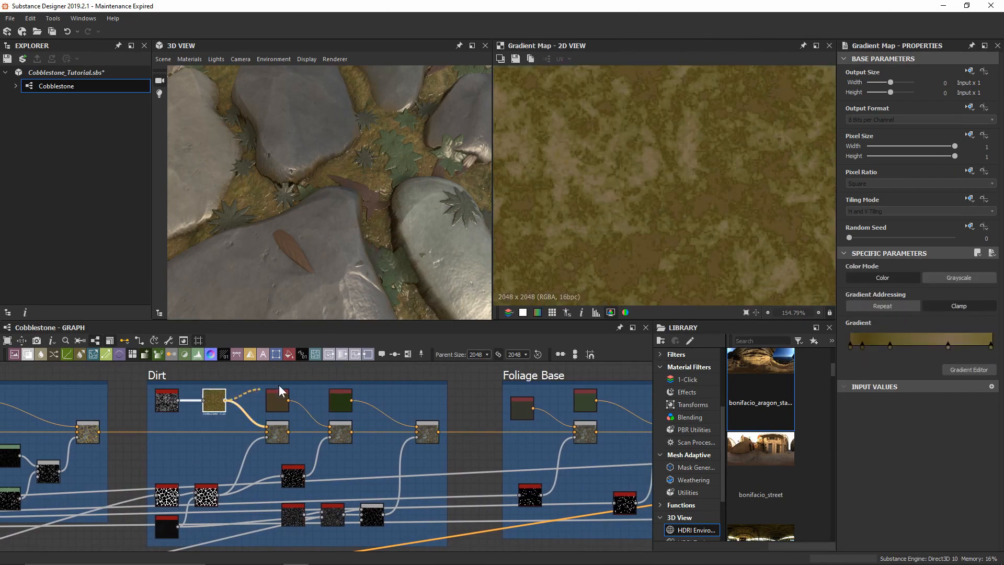
pyautogui.scroll(-4, 360, 397)
pyautogui.moveTo(502, 406); pyautogui.dragTo(246, 422, button='middle')
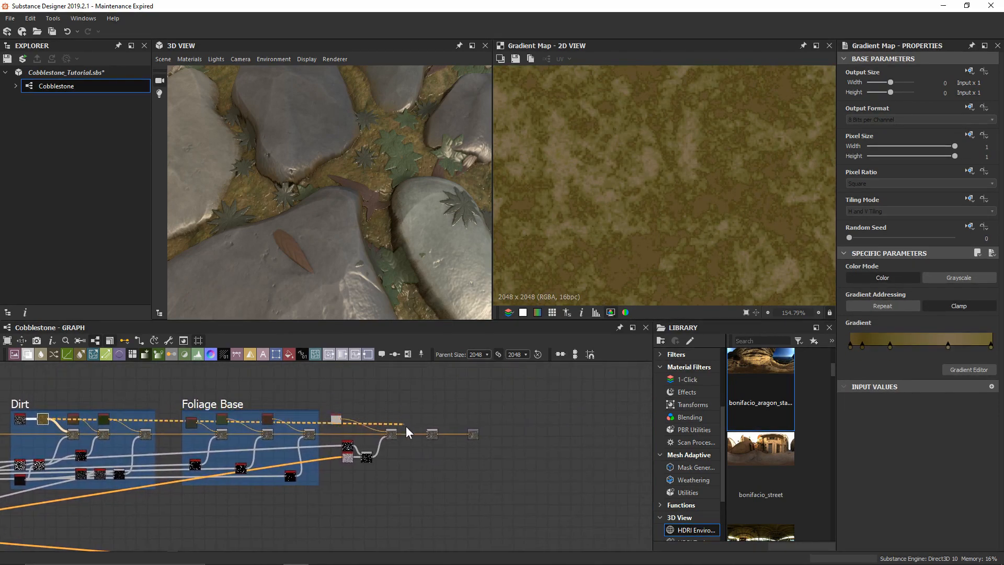
pyautogui.moveTo(406, 432); pyautogui.dragTo(432, 435)
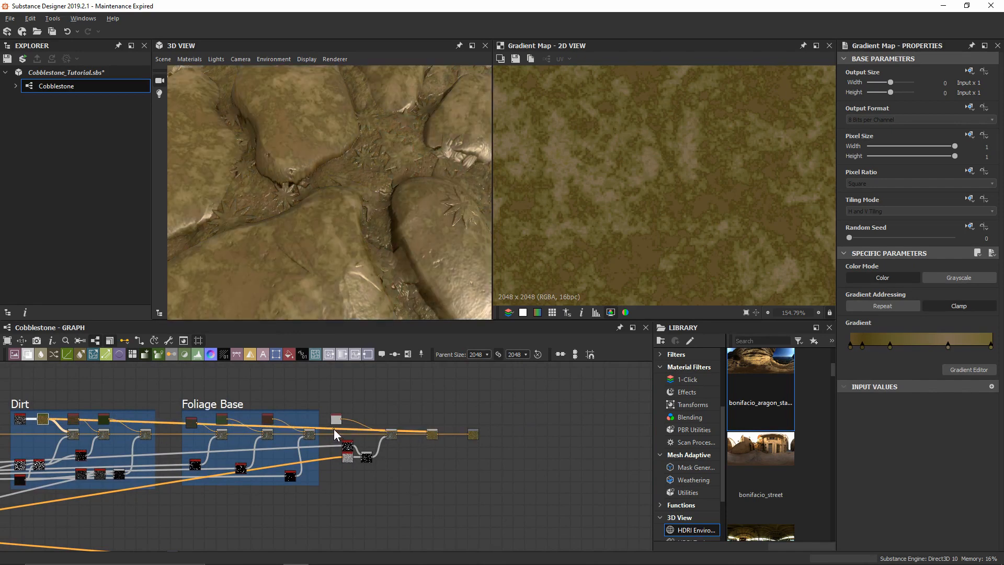
pyautogui.keyDown('alt'); pyautogui.moveTo(334, 430); pyautogui.dragTo(384, 389); pyautogui.keyUp('alt')
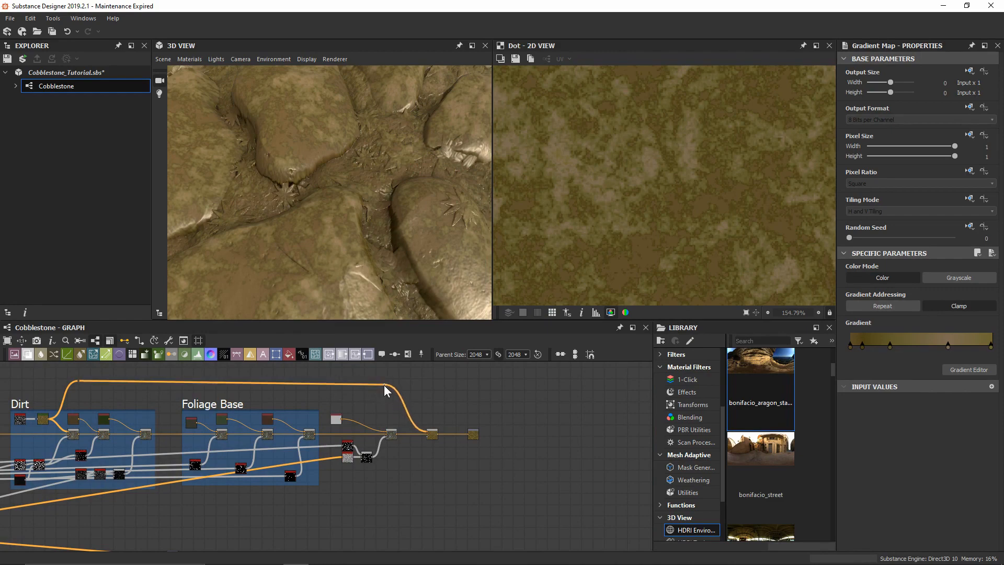
# Step: Connect the foliage Histogram Scan to the new Blend's opacity input to mask the dirt colour to the plants
pyautogui.scroll(8, 408, 454)
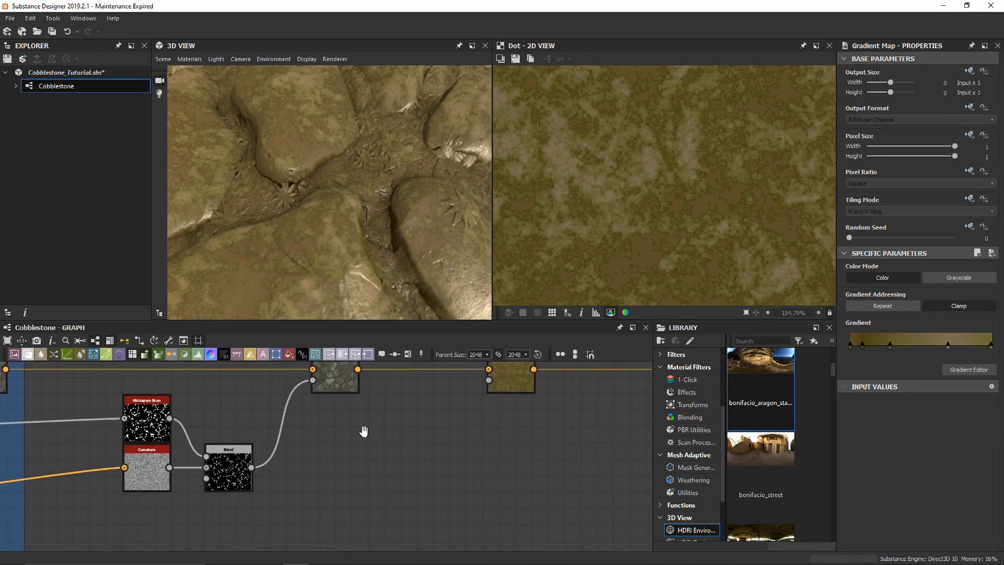
pyautogui.moveTo(130, 450); pyautogui.dragTo(119, 488, button='middle')
pyautogui.doubleClick(131, 456)
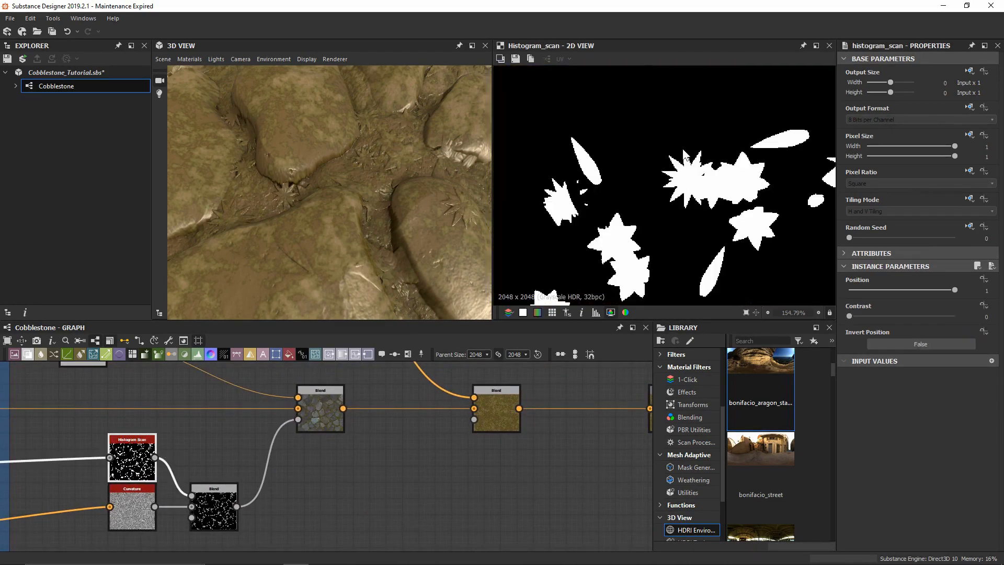
pyautogui.moveTo(155, 458); pyautogui.dragTo(474, 420)
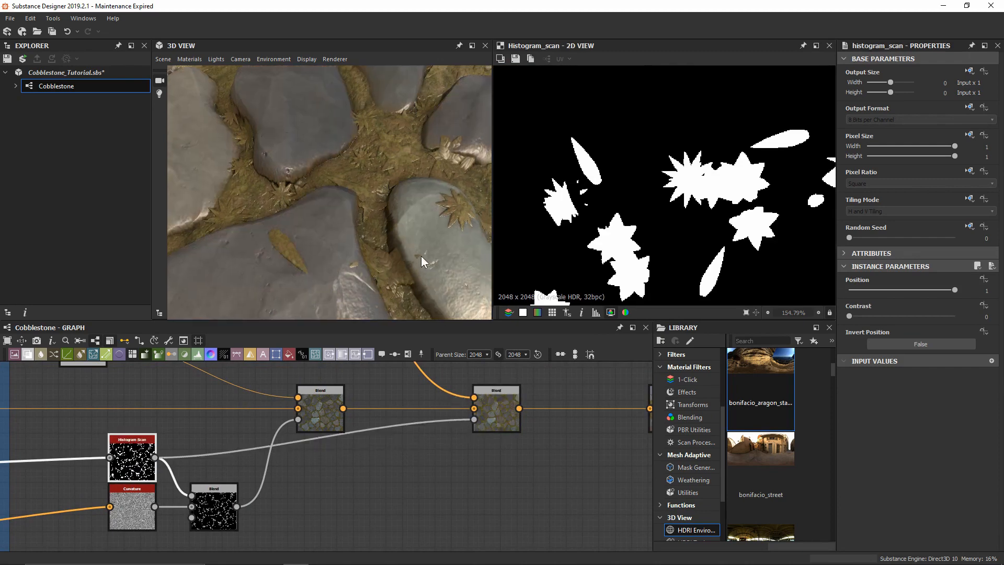
pyautogui.moveTo(399, 255); pyautogui.dragTo(388, 255)
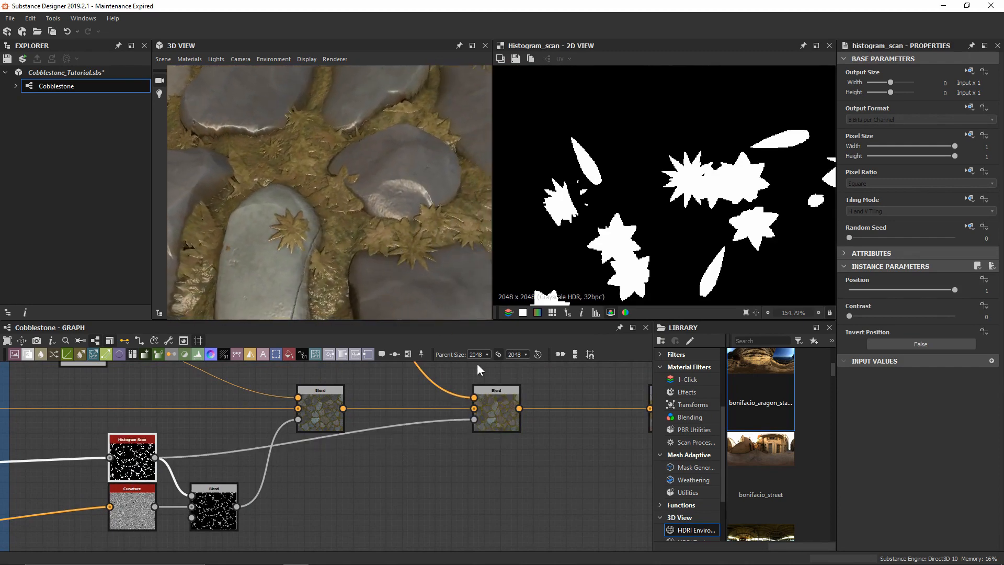
# Step: Set the new Blend's blending mode to Soft Light and its opacity to 0.6
pyautogui.doubleClick(482, 410)
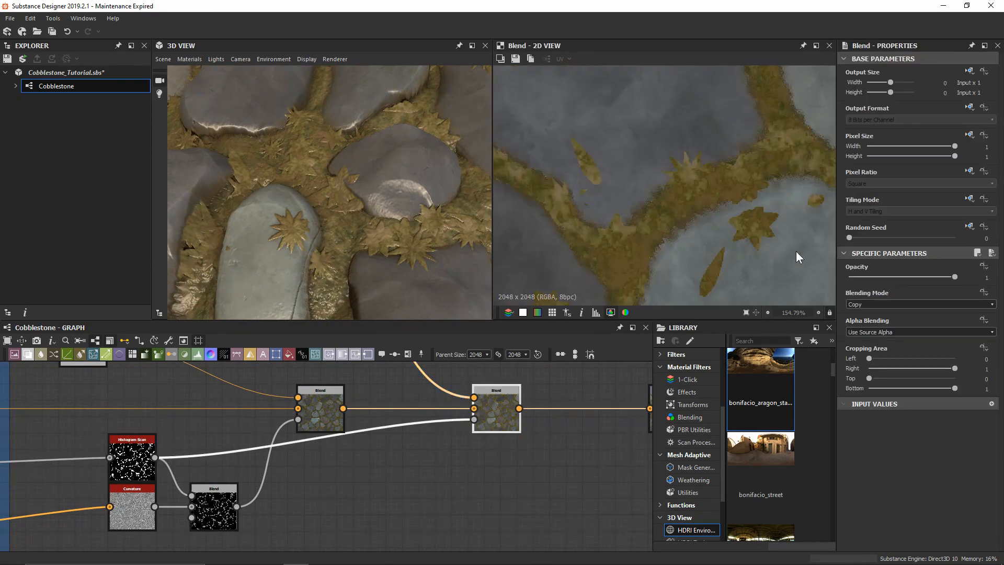
pyautogui.click(893, 305)
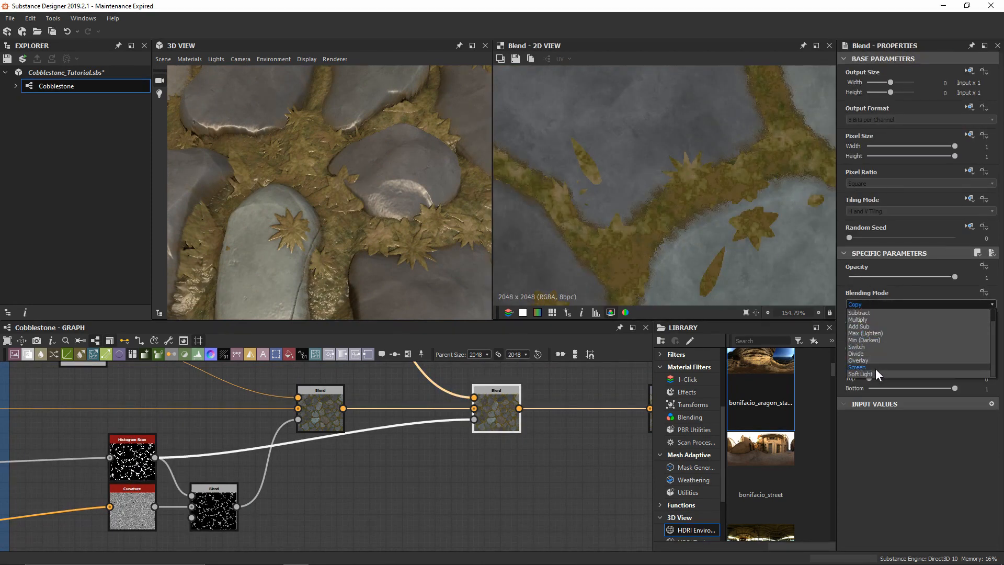
pyautogui.click(875, 372)
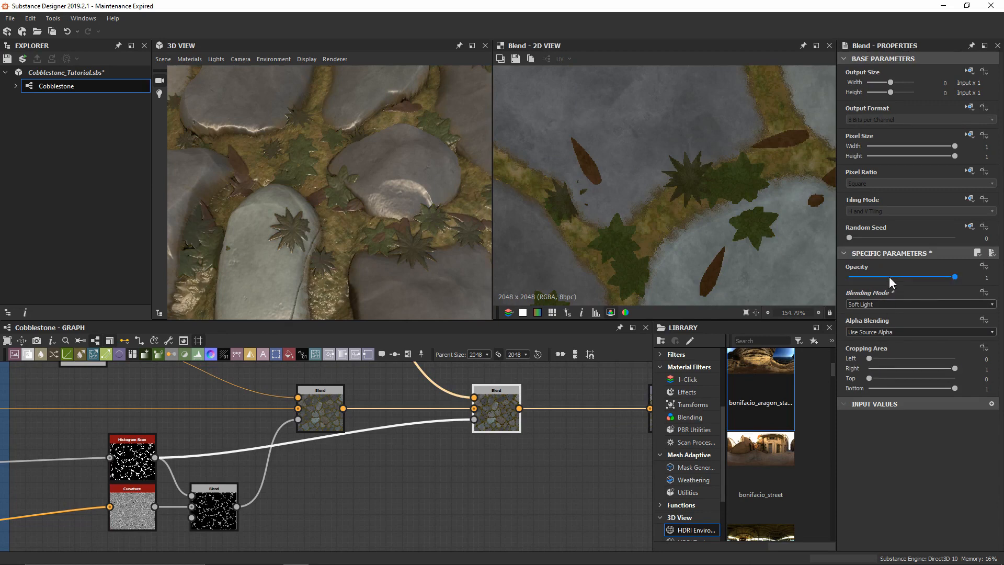
pyautogui.scroll(-4, 890, 274)
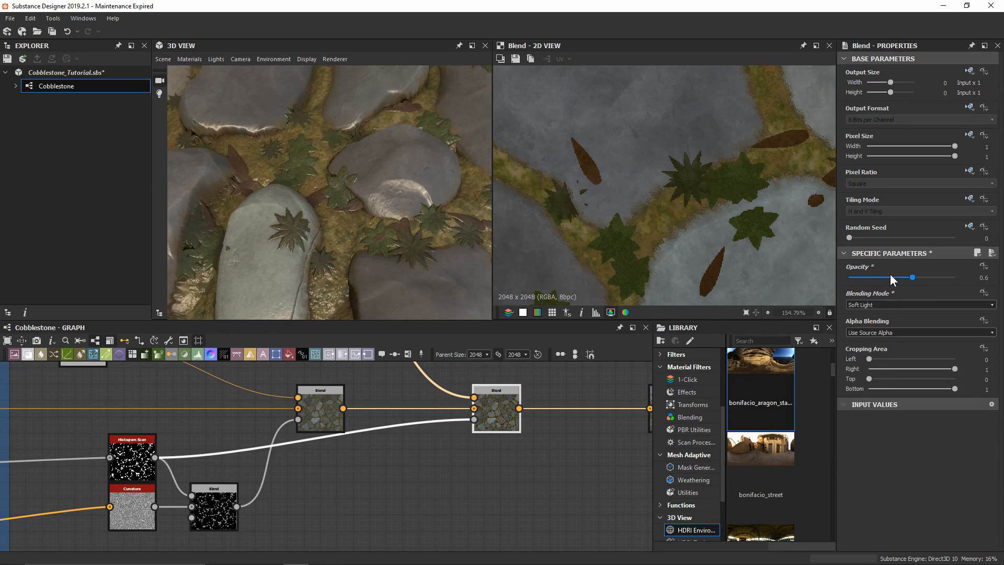
# Step: Examine the tinted plants against the dirt and stones in the 2D and 3D views
pyautogui.moveTo(393, 121); pyautogui.dragTo(331, 140)
pyautogui.scroll(2, 730, 202)
pyautogui.moveTo(723, 184); pyautogui.dragTo(583, 232, button='middle')
pyautogui.scroll(2, 582, 232)
pyautogui.scroll(-2, 587, 204)
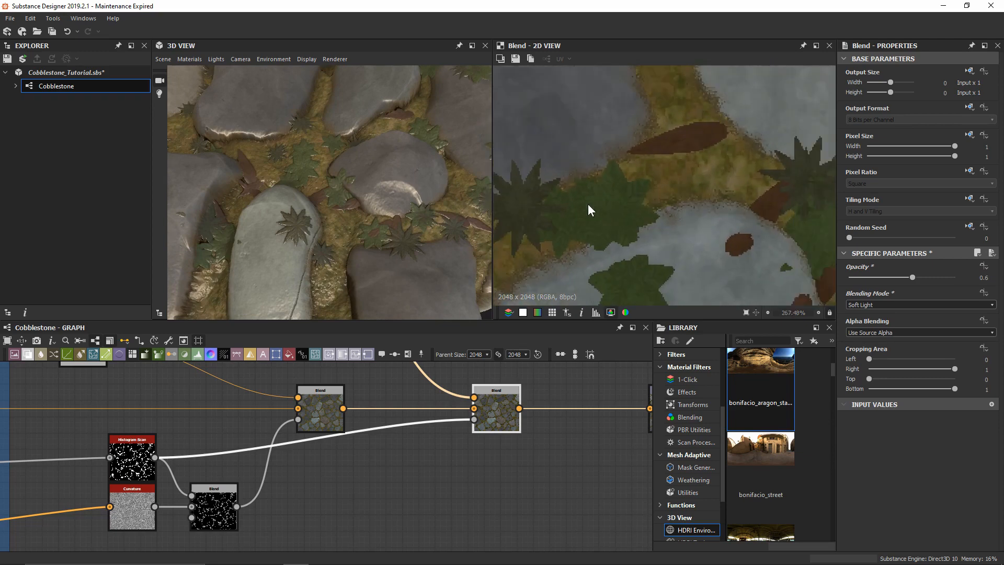
pyautogui.scroll(-3, 256, 128)
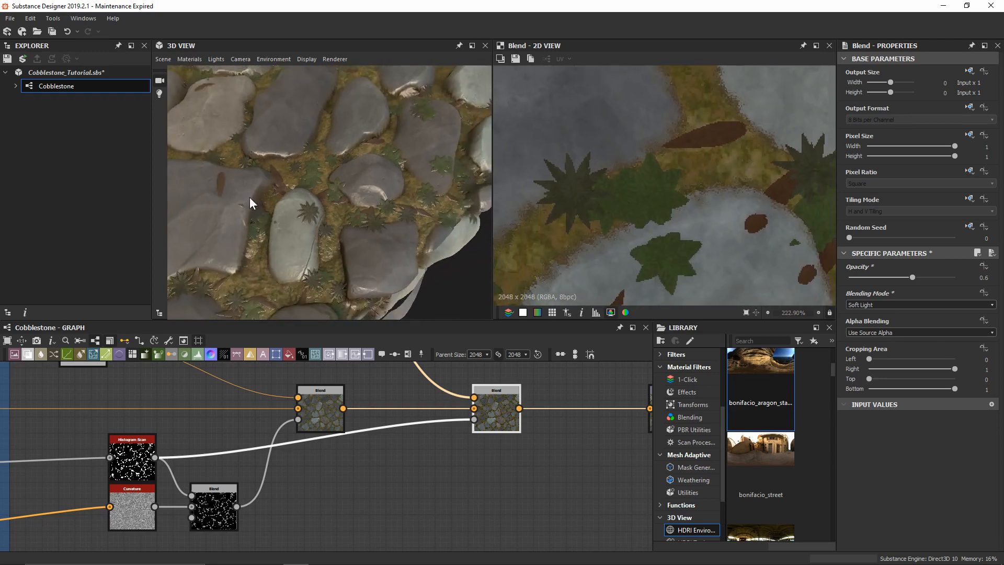
pyautogui.moveTo(250, 196); pyautogui.dragTo(296, 208, button='middle')
pyautogui.moveTo(296, 209); pyautogui.dragTo(288, 106)
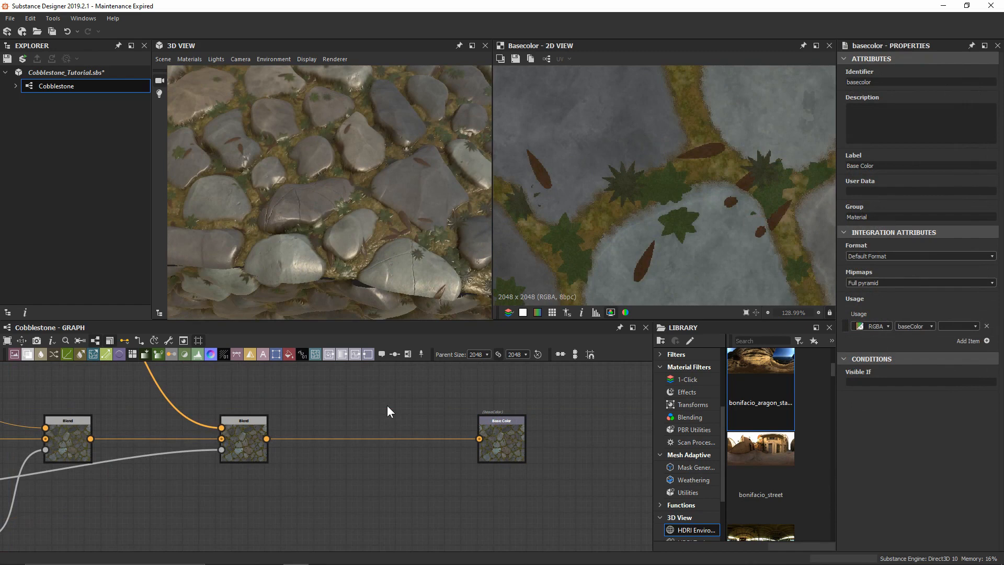
# Step: Insert a PBR Albedo Safe Color node before the Base Color output and check the cobblestone colours
pyautogui.moveTo(387, 406); pyautogui.dragTo(389, 444)
pyautogui.press('space')
pyautogui.write('safe')
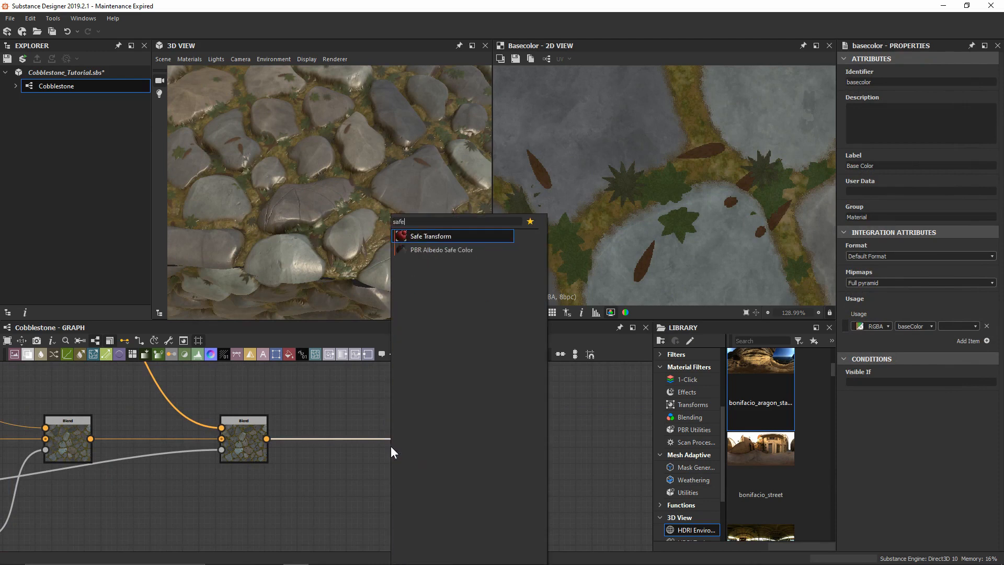
pyautogui.press('Down')
pyautogui.press('Escape')
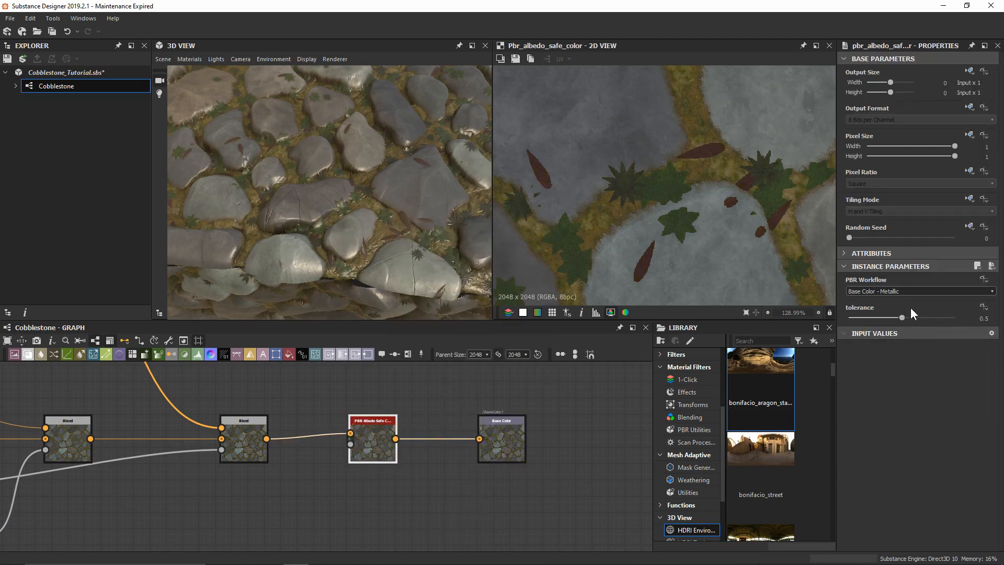
pyautogui.moveTo(454, 203); pyautogui.dragTo(356, 193)
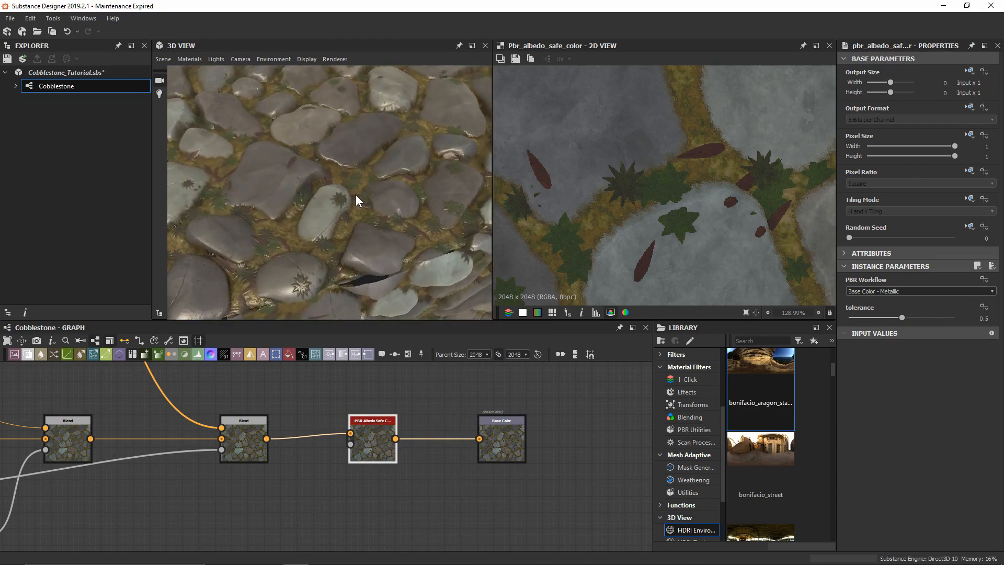
pyautogui.scroll(-3, 597, 196)
pyautogui.moveTo(685, 128); pyautogui.dragTo(727, 134, button='middle')
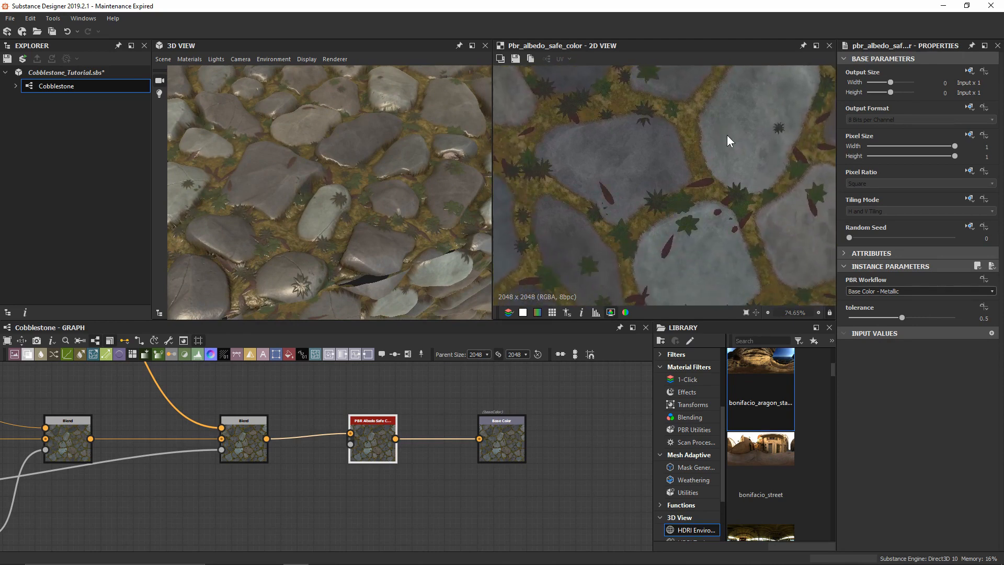